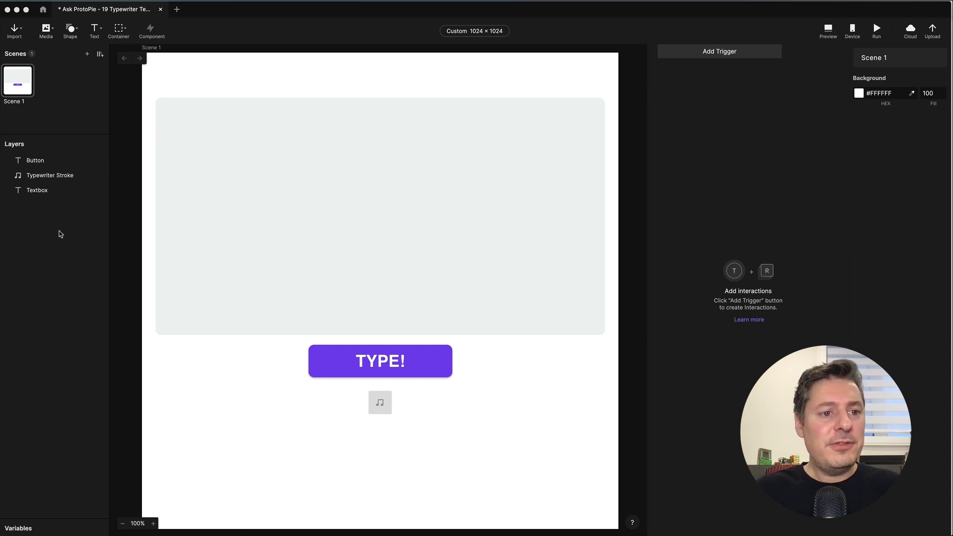
Review the properties of the Textbox, Typewriter Stroke and Button layers
{"action": "left_click", "coordinate": [44, 191]}
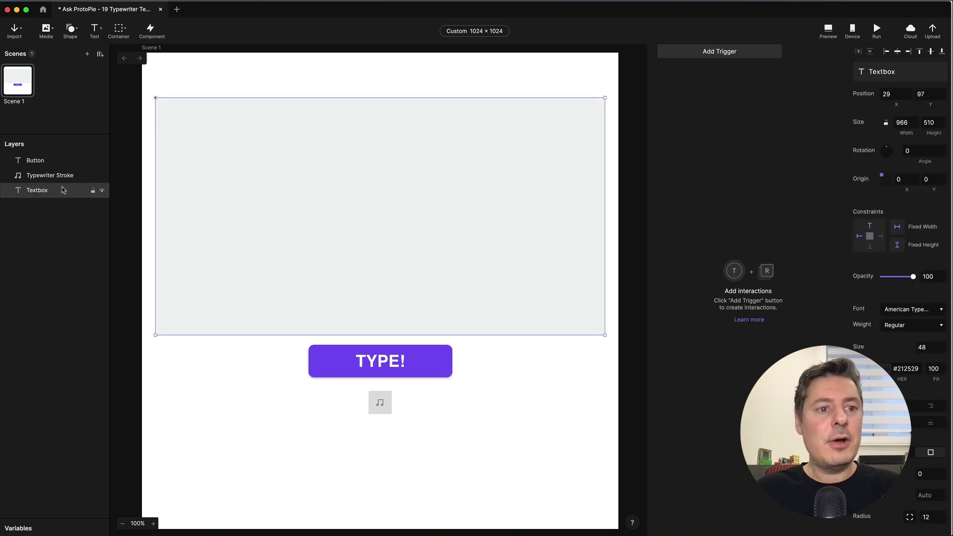
{"action": "left_click", "coordinate": [48, 175]}
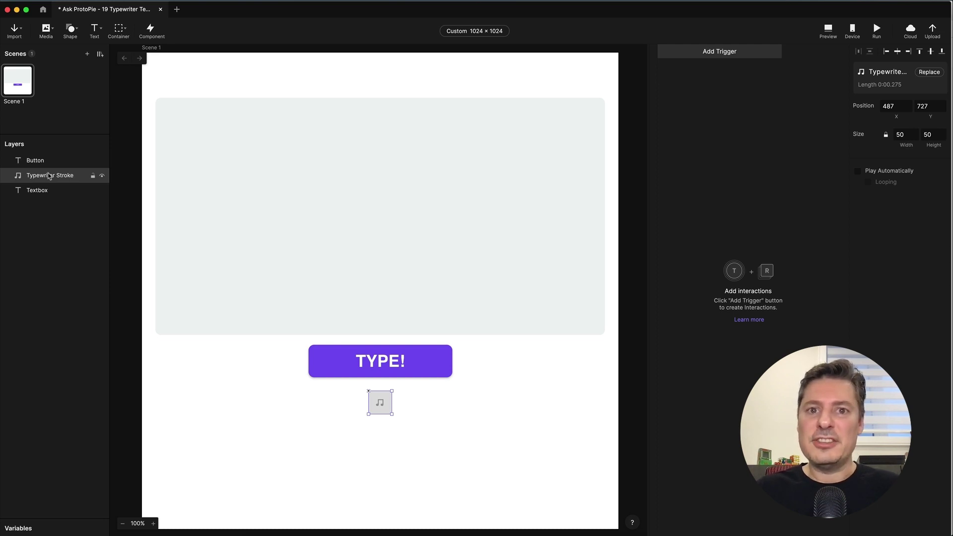
{"action": "left_click", "coordinate": [41, 162]}
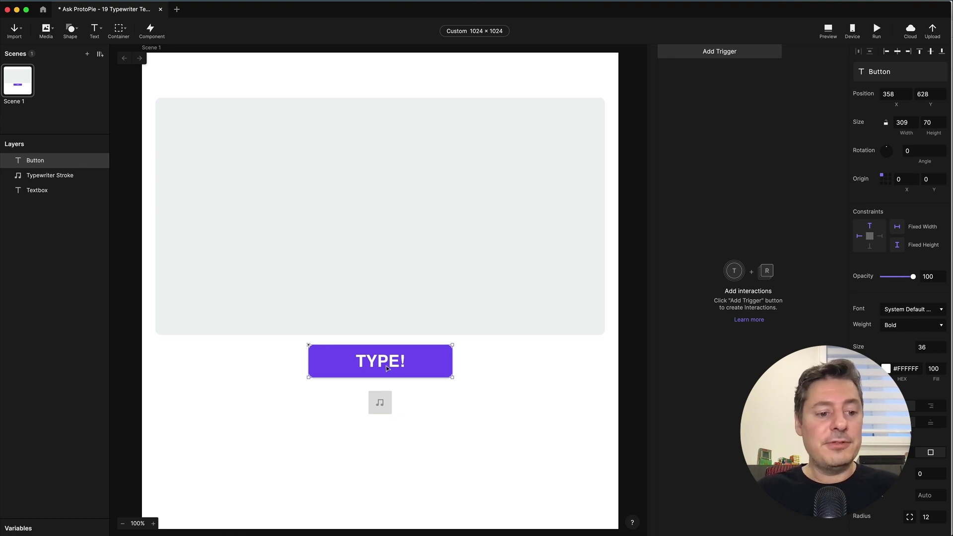
{"action": "left_click", "coordinate": [379, 69]}
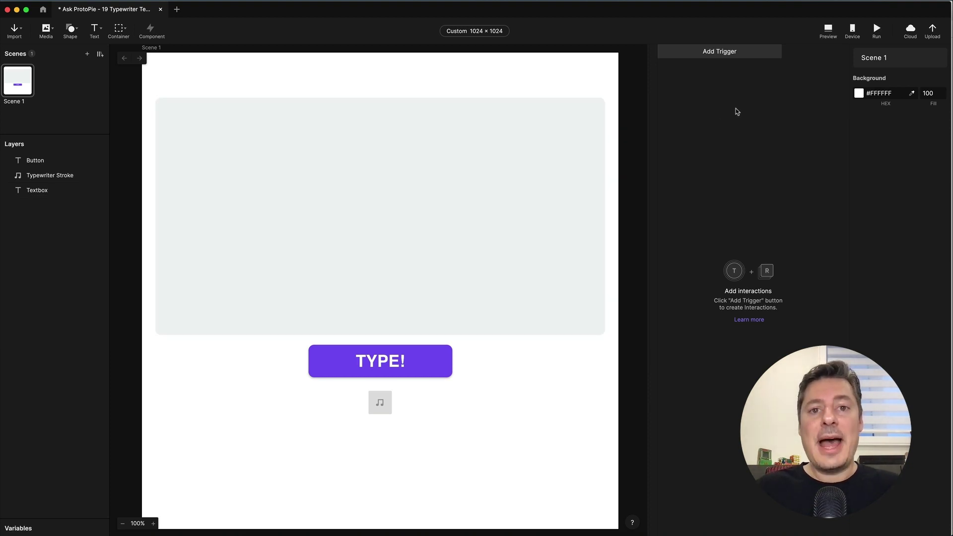
Add a Start trigger with a Text response that sets the Textbox content to a vertical bar "|"
{"action": "left_click", "coordinate": [718, 50]}
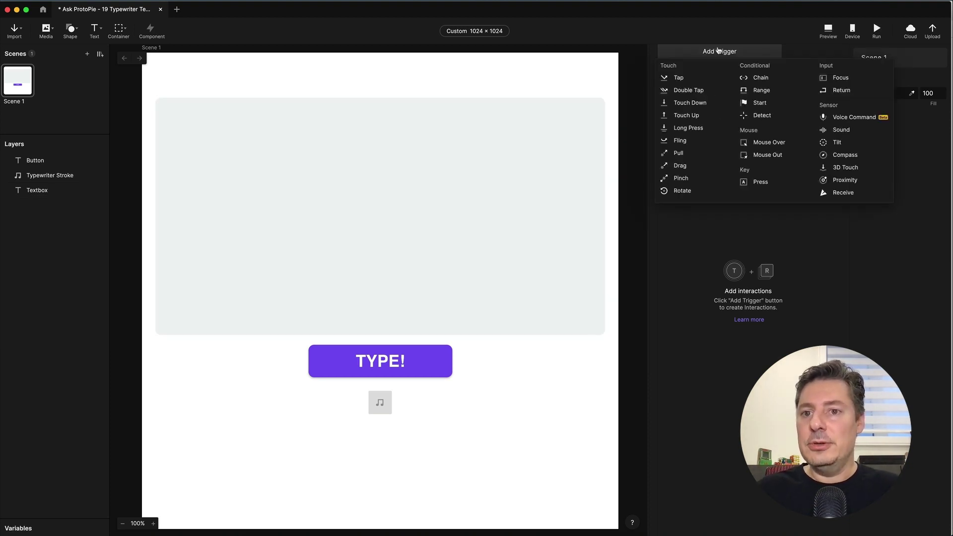
{"action": "left_click", "coordinate": [760, 103]}
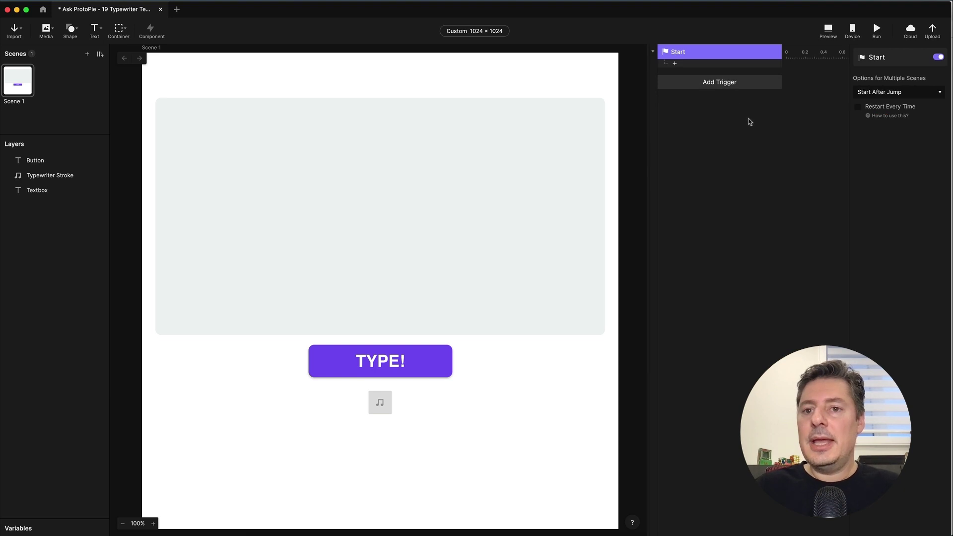
{"action": "left_click", "coordinate": [714, 63]}
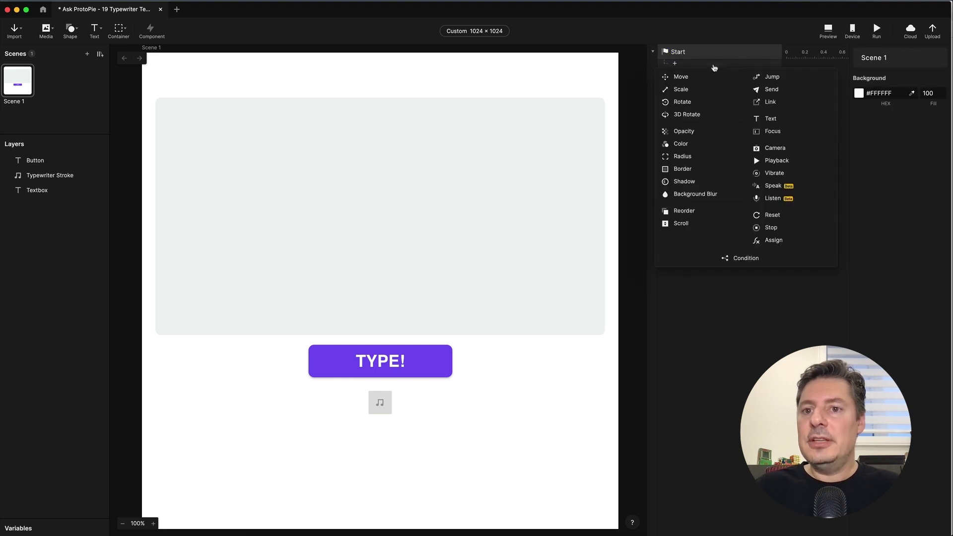
{"action": "left_click", "coordinate": [771, 118]}
{"action": "left_click", "coordinate": [890, 72]}
{"action": "left_click", "coordinate": [892, 118]}
{"action": "left_click", "coordinate": [883, 126]}
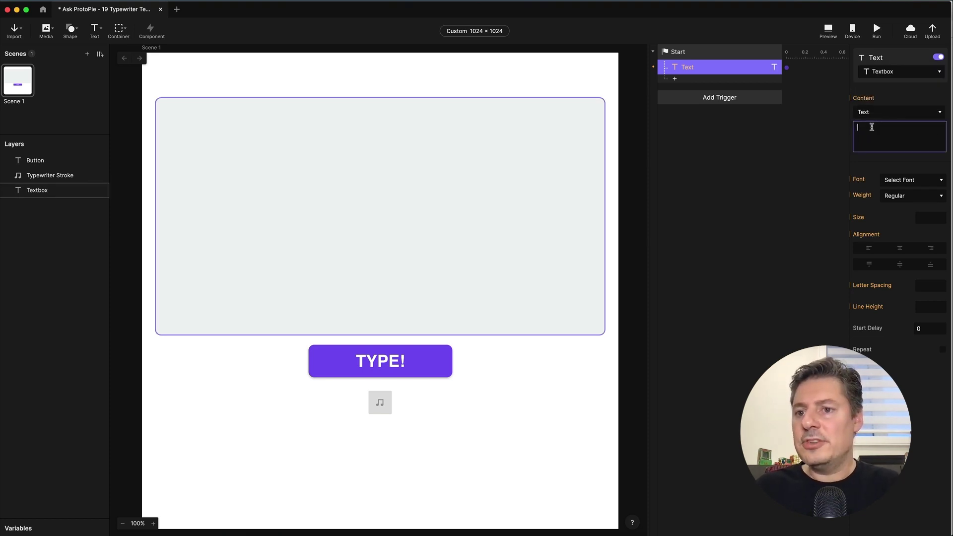
{"action": "left_click", "coordinate": [786, 158]}
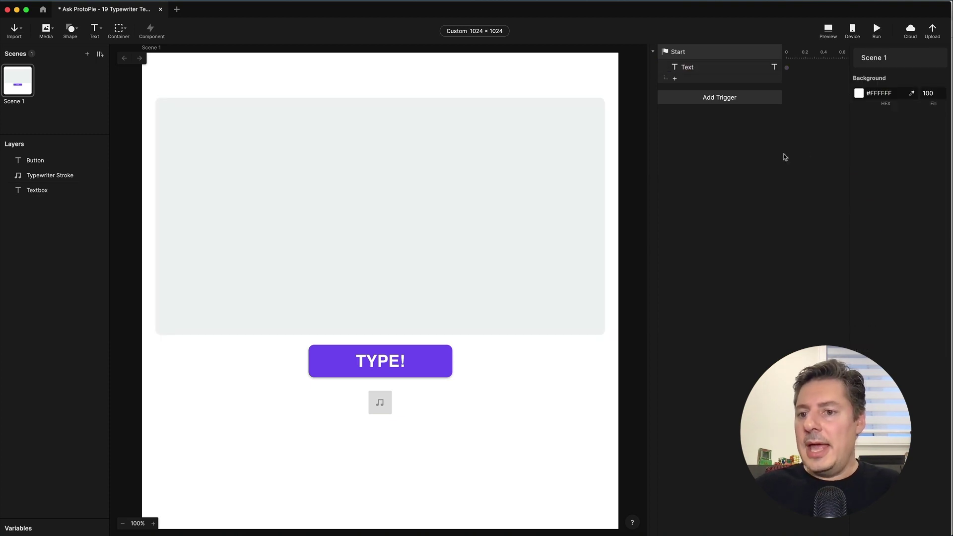
Make the vertical-bar Text response repeat infinitely at an interval of 1 second
{"action": "left_click", "coordinate": [738, 68]}
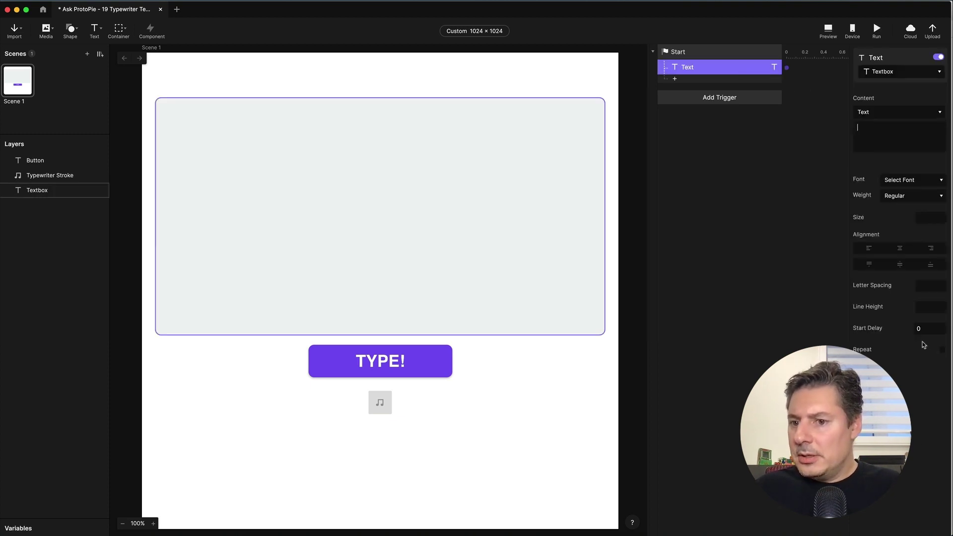
{"action": "left_click", "coordinate": [942, 349]}
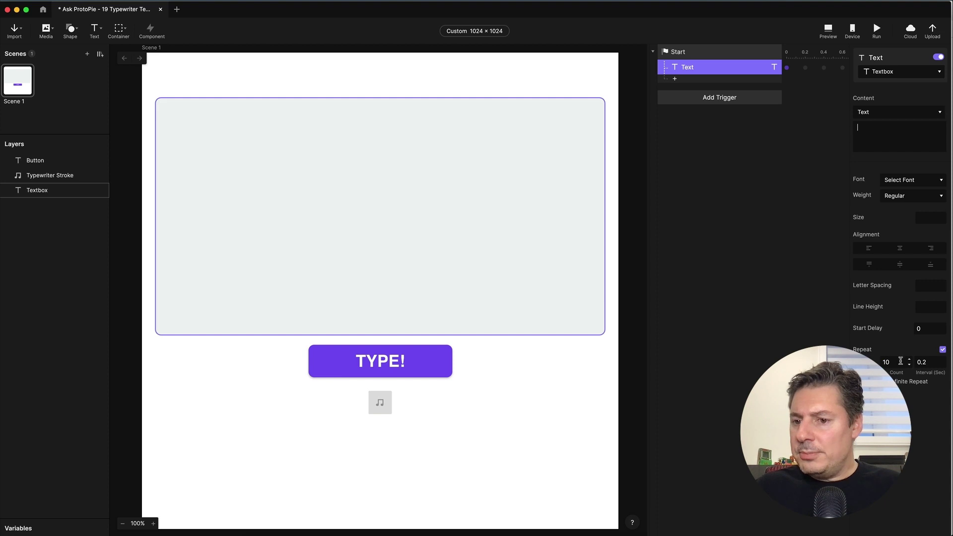
{"action": "left_click", "coordinate": [908, 362]}
{"action": "key", "text": "Return"}
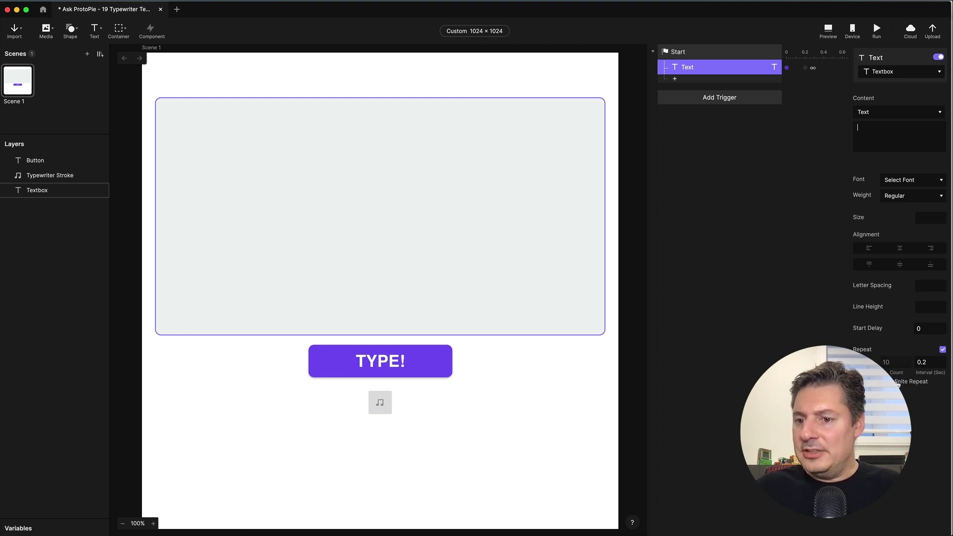
{"action": "left_click", "coordinate": [931, 363]}
{"action": "type", "text": "1"}
{"action": "key", "text": "Return"}
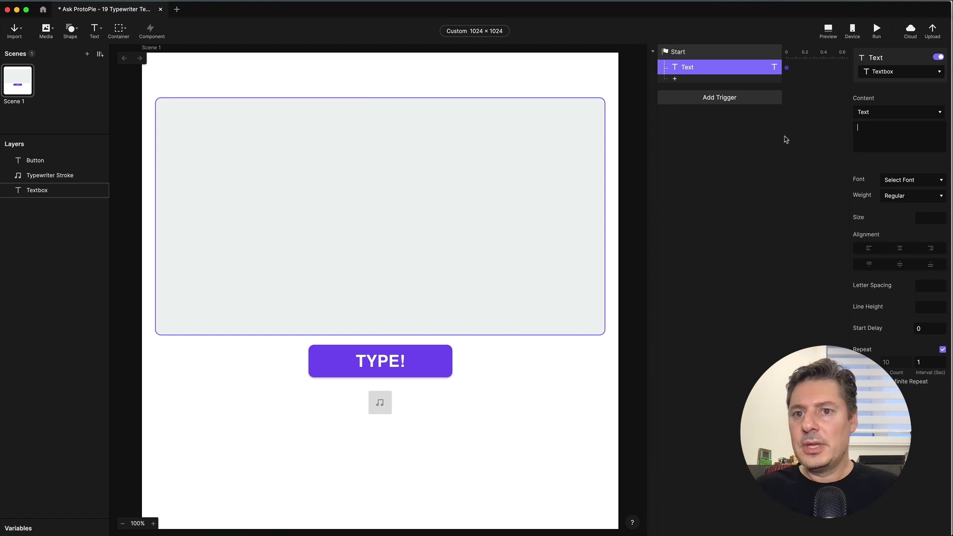
Add a second Text response for the Textbox under Start, with its content set by the empty-string formula ""
{"action": "left_click", "coordinate": [731, 78]}
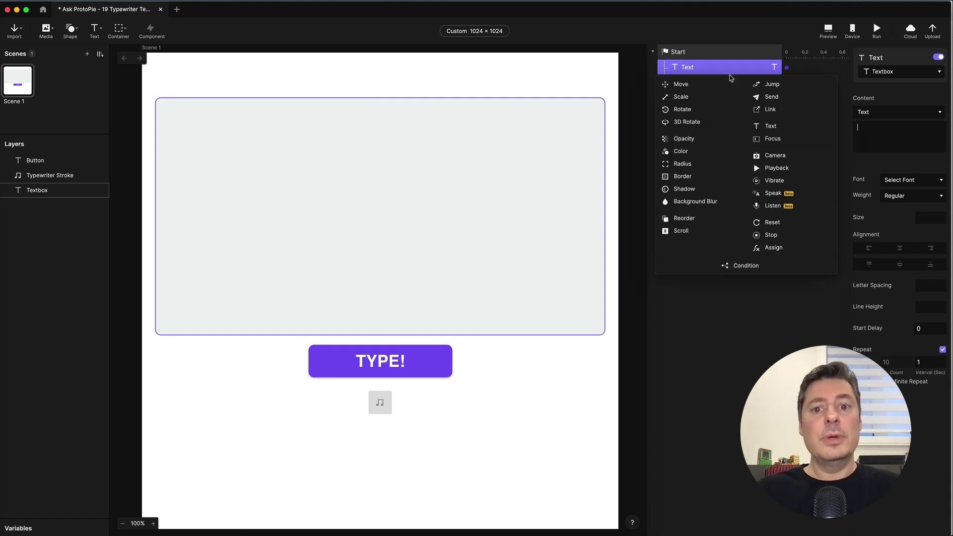
{"action": "left_click", "coordinate": [771, 127]}
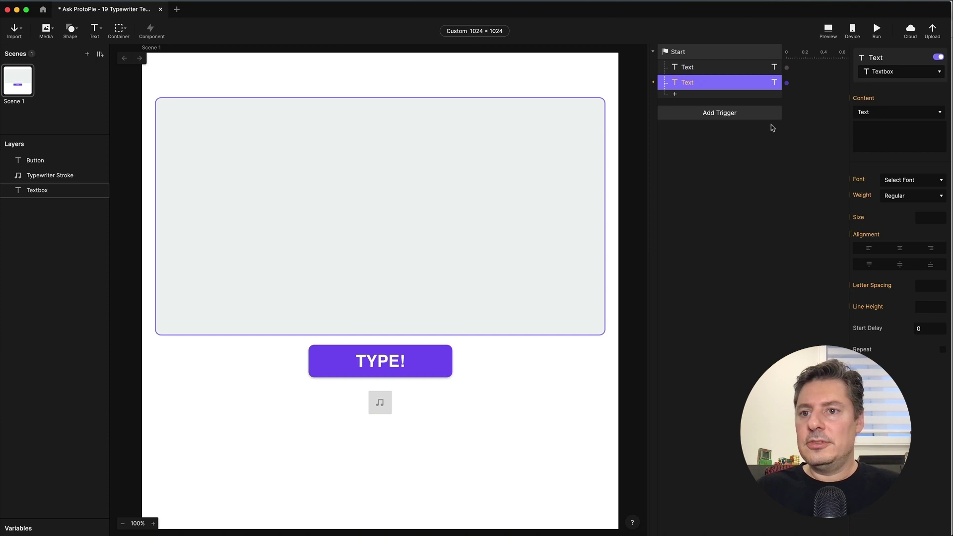
{"action": "left_click", "coordinate": [892, 114]}
{"action": "left_click", "coordinate": [881, 121]}
{"action": "left_click", "coordinate": [879, 125]}
{"action": "type", "text": "\"\""}
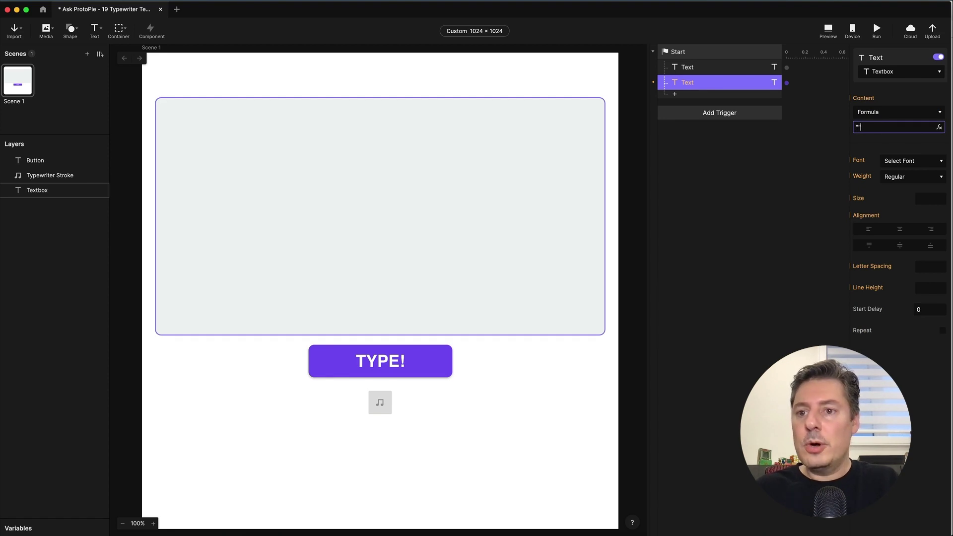
{"action": "key", "text": "Return"}
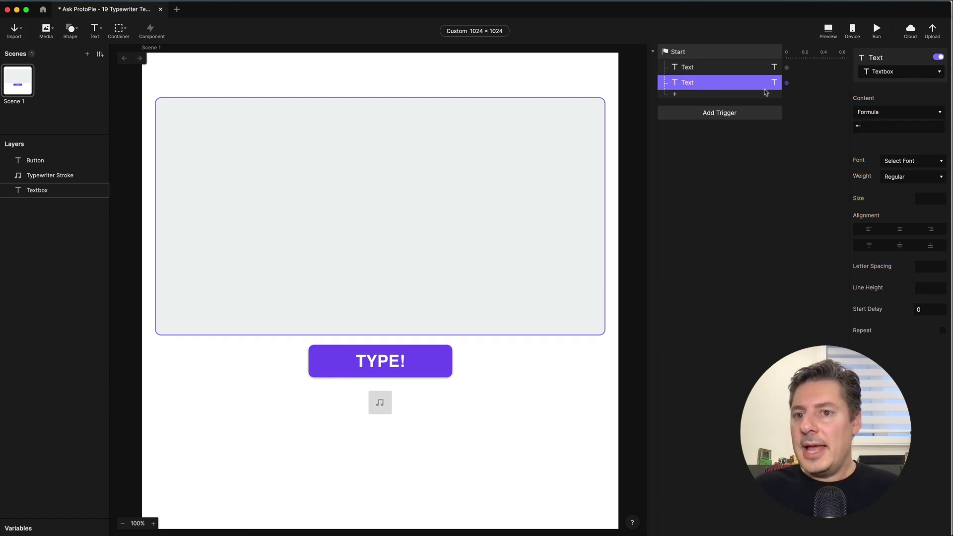
Give the empty-string Text response a 0.5-second start delay and an infinite repeat at a 1-second interval
{"action": "left_click", "coordinate": [717, 69]}
{"action": "left_click", "coordinate": [717, 87]}
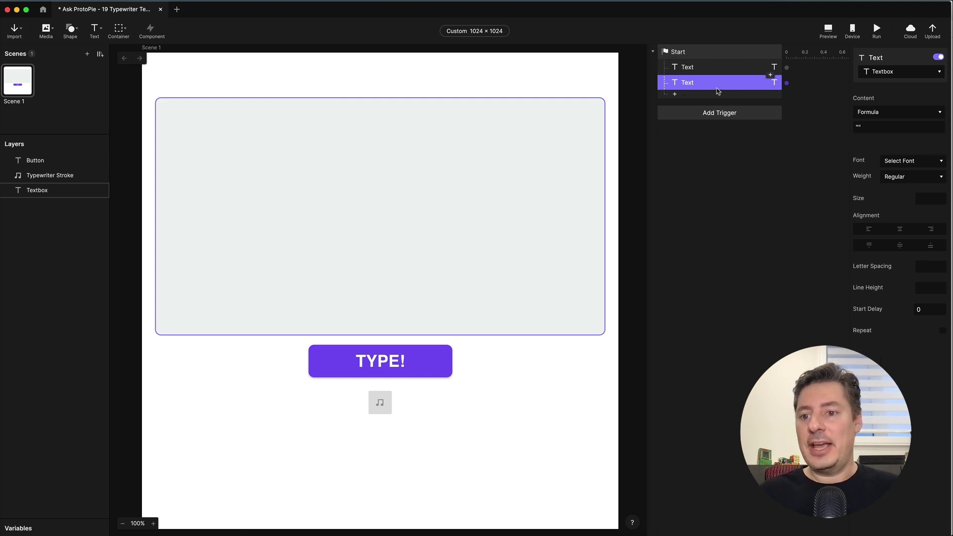
{"action": "left_click", "coordinate": [932, 311]}
{"action": "type", "text": ".5"}
{"action": "key", "text": "Return"}
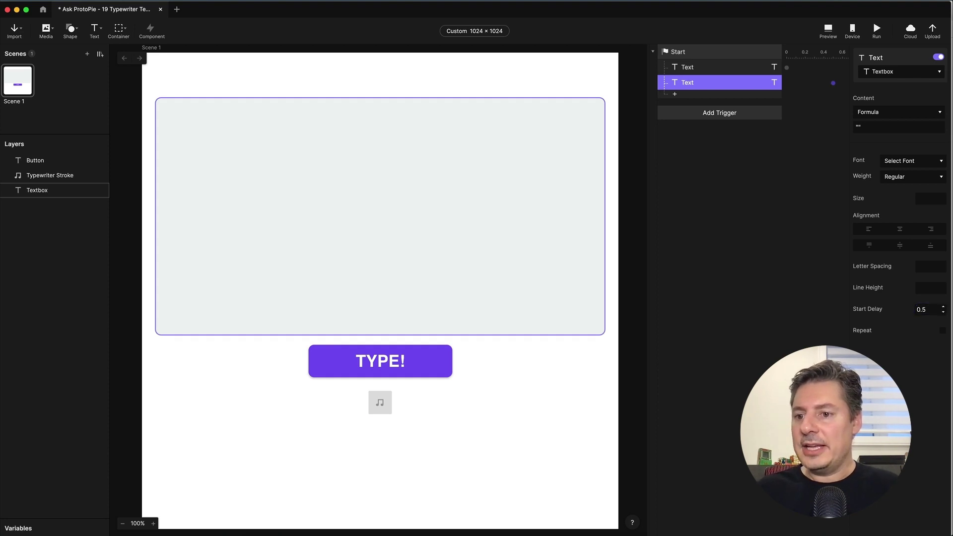
{"action": "left_click", "coordinate": [943, 331]}
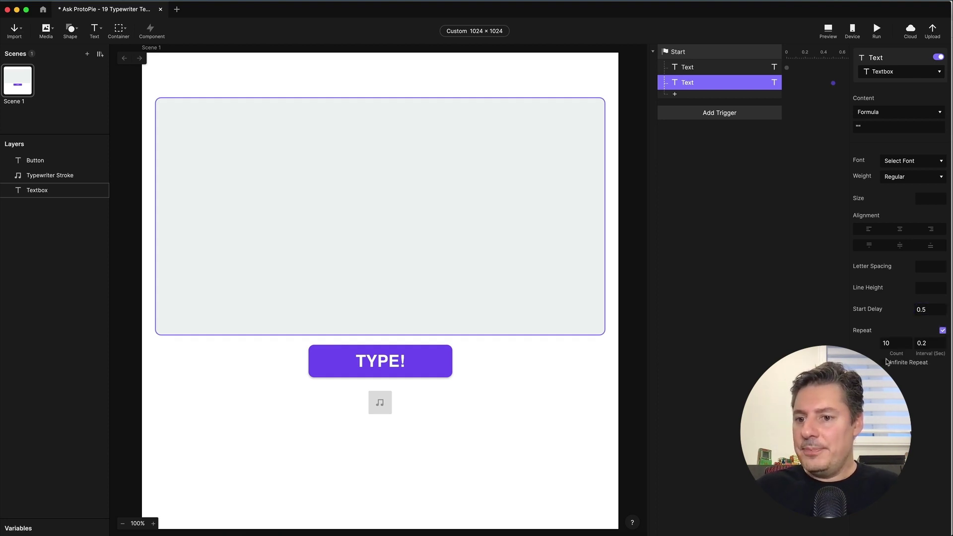
{"action": "left_click", "coordinate": [928, 344]}
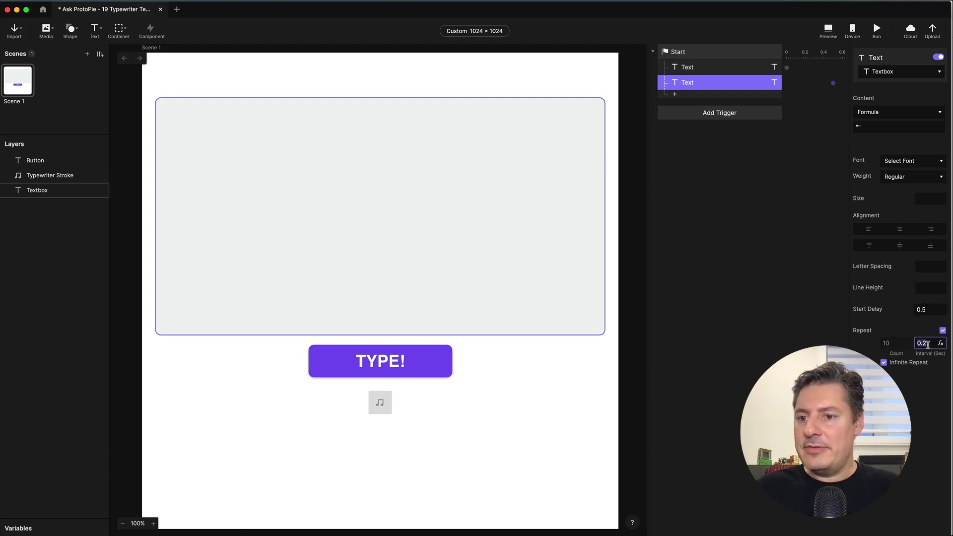
{"action": "type", "text": "1"}
{"action": "key", "text": "Return"}
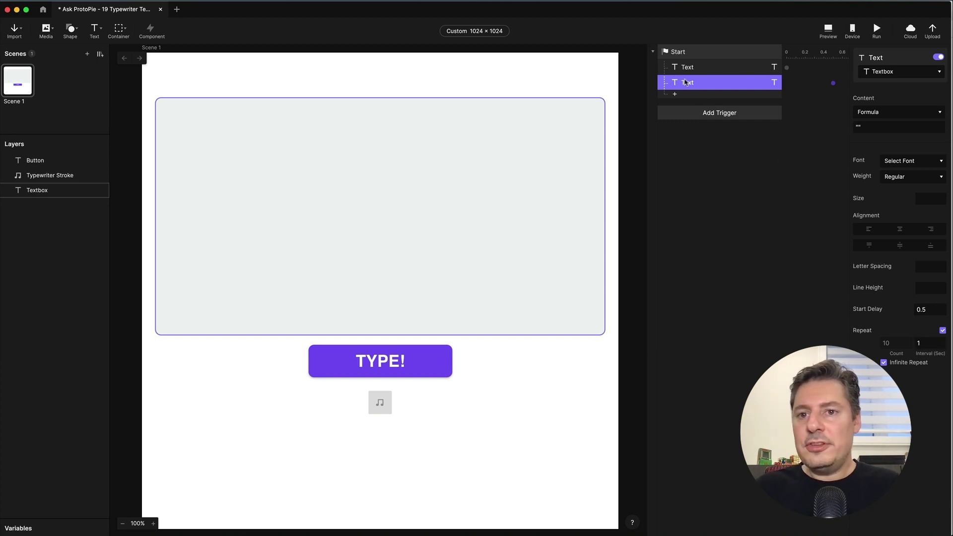
Compare the two Text responses' settings and preview the blinking cursor in the prototype
{"action": "left_click", "coordinate": [706, 70]}
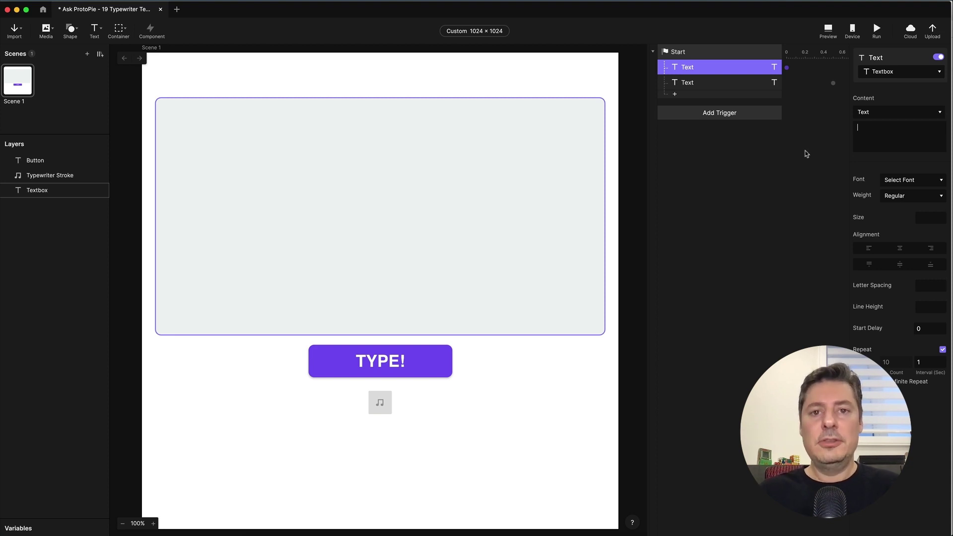
{"action": "left_click", "coordinate": [708, 83]}
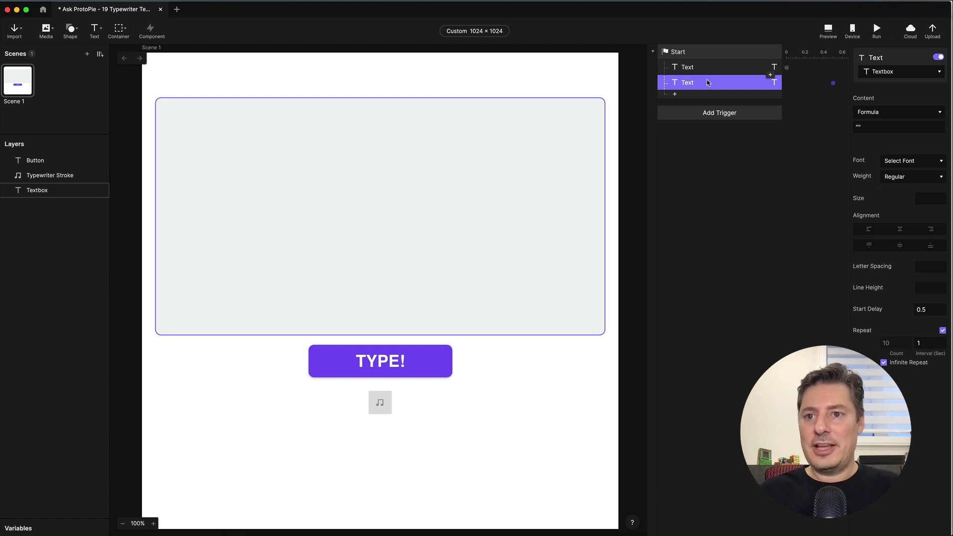
{"action": "left_click", "coordinate": [737, 264]}
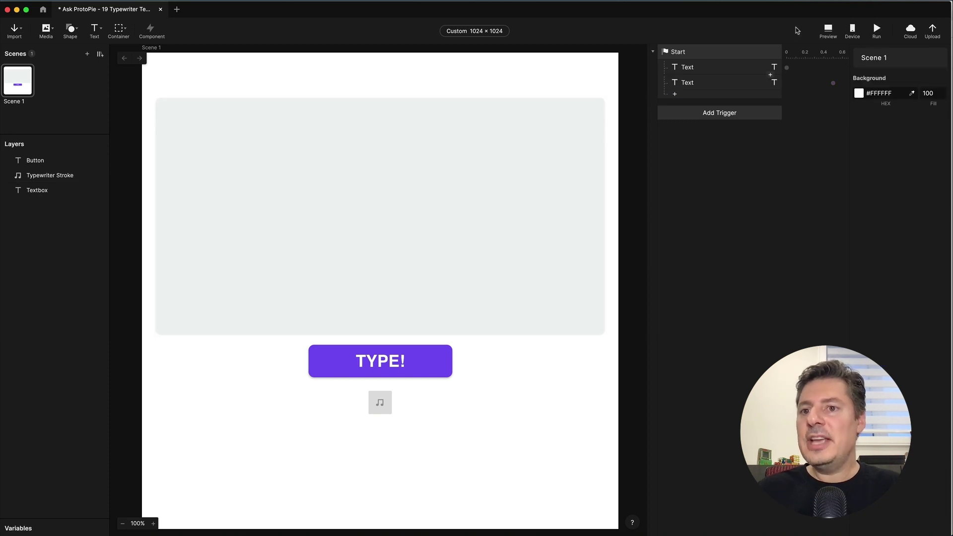
{"action": "left_click", "coordinate": [832, 34]}
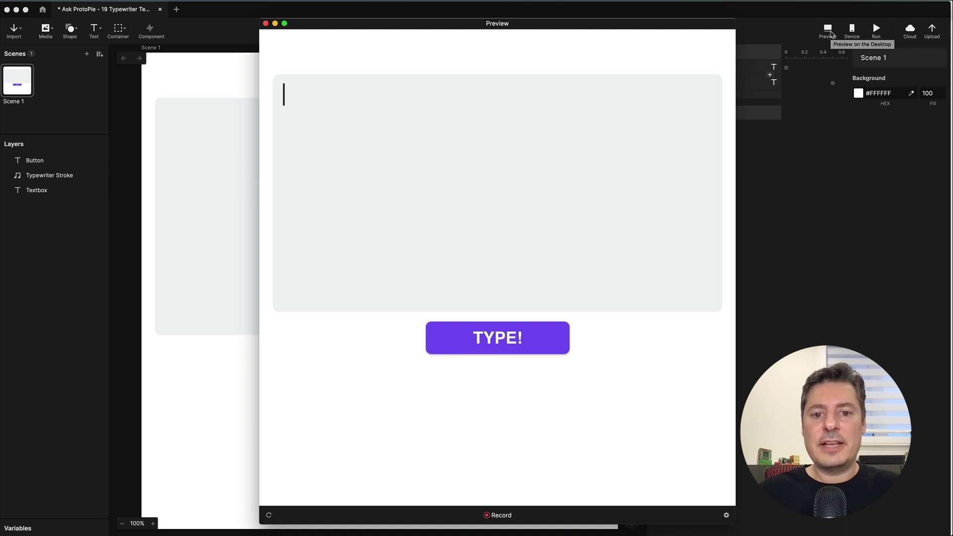
{"action": "left_click", "coordinate": [265, 23]}
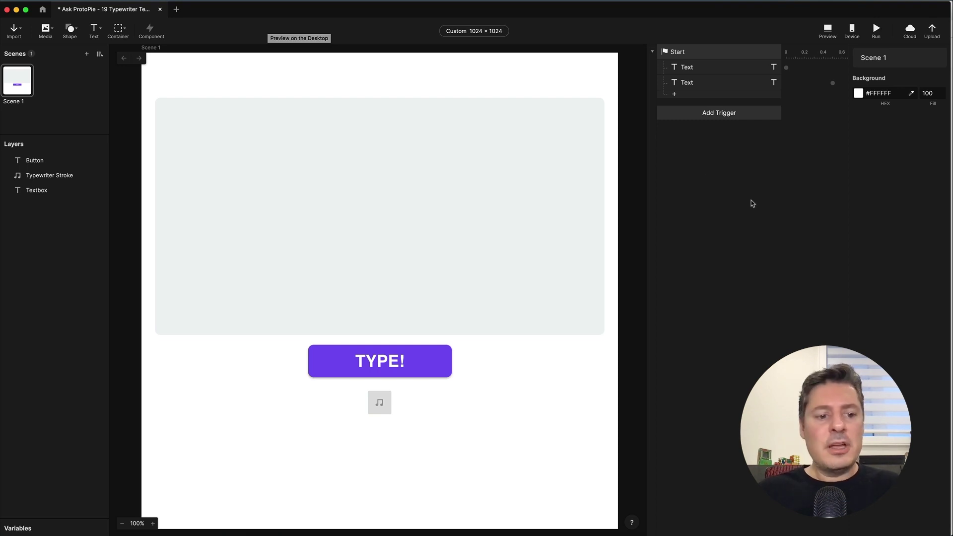
Create a variable for this scene only and name it textToType
{"action": "left_click", "coordinate": [69, 529]}
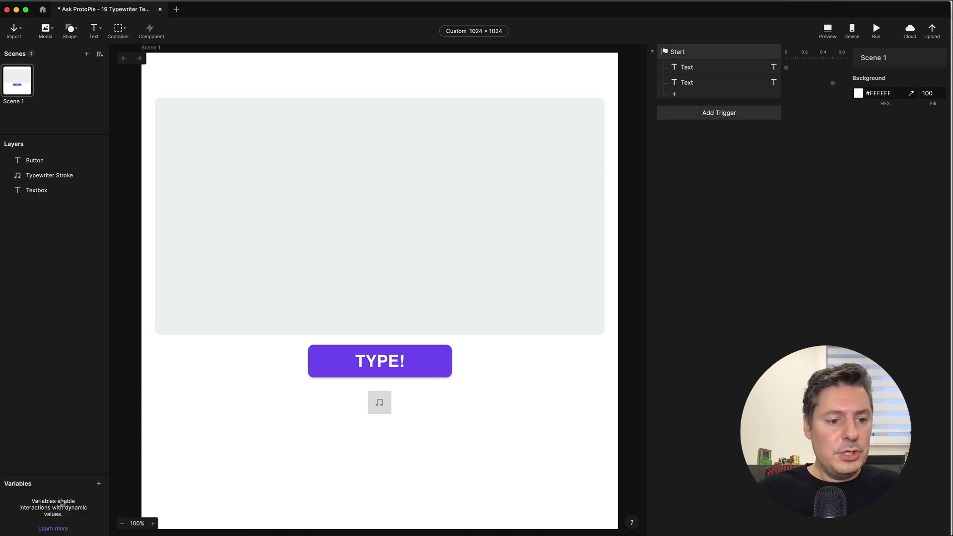
{"action": "left_click", "coordinate": [33, 484]}
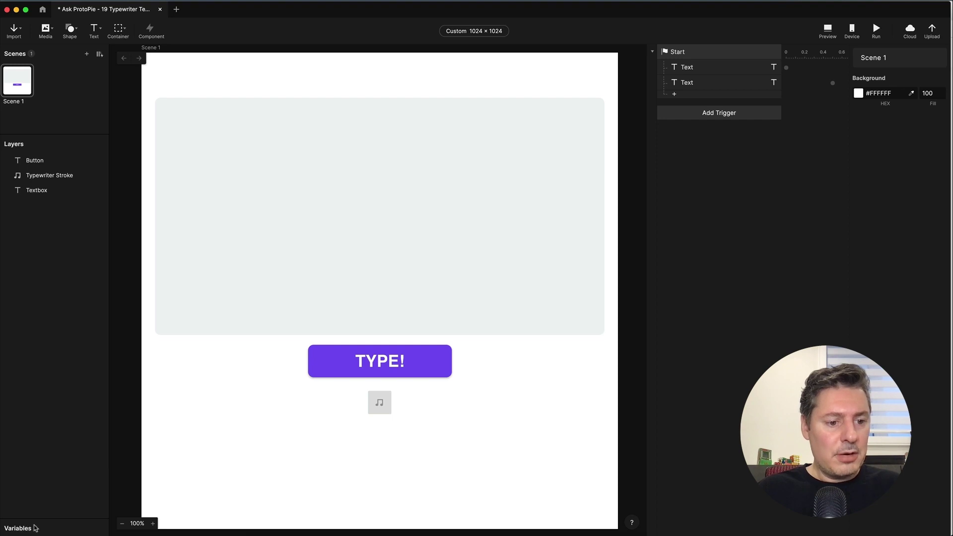
{"action": "left_click", "coordinate": [38, 528]}
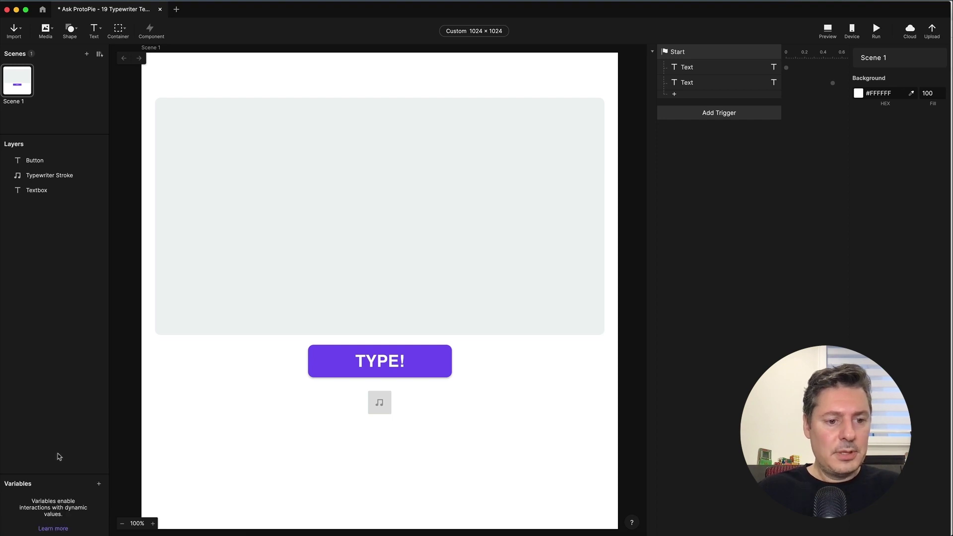
{"action": "left_click", "coordinate": [101, 484]}
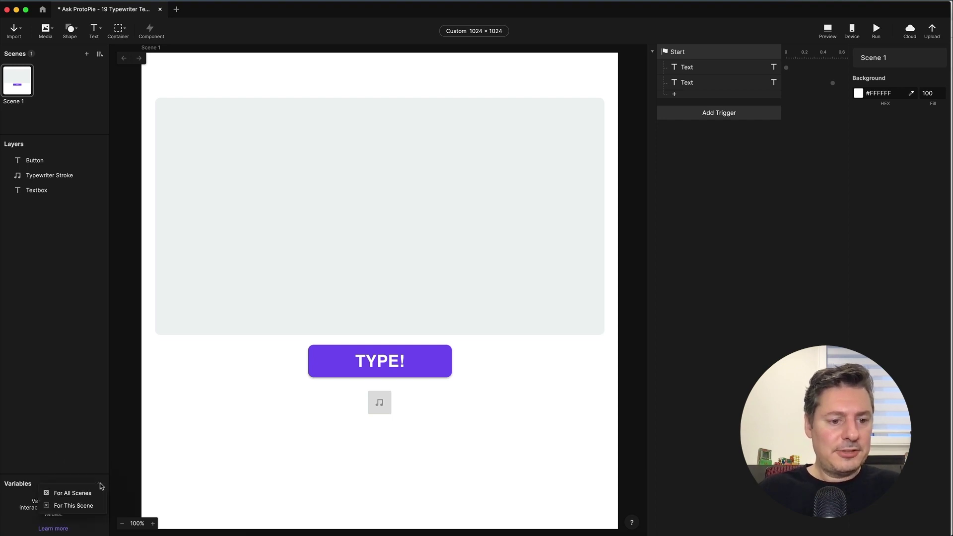
{"action": "left_click", "coordinate": [77, 506]}
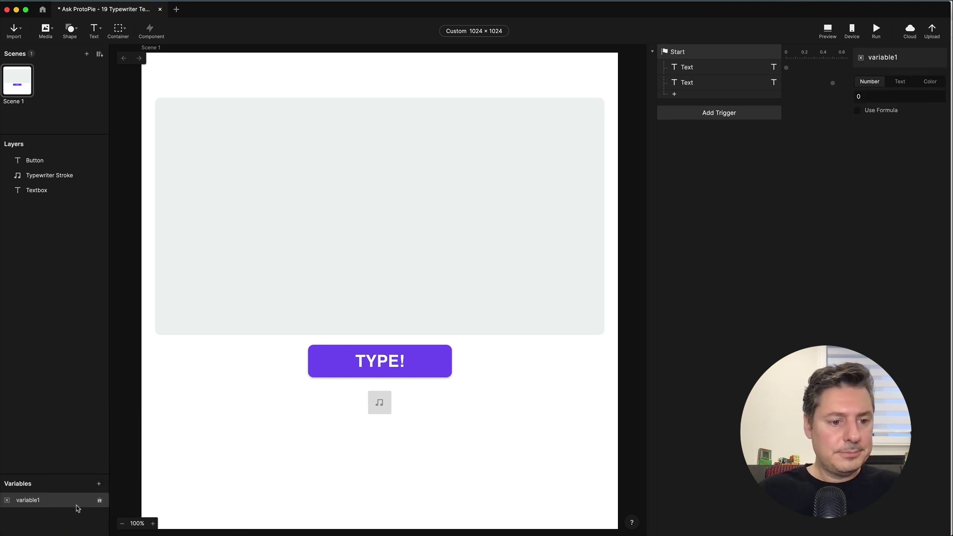
{"action": "double_click", "coordinate": [31, 498]}
{"action": "type", "text": "te"}
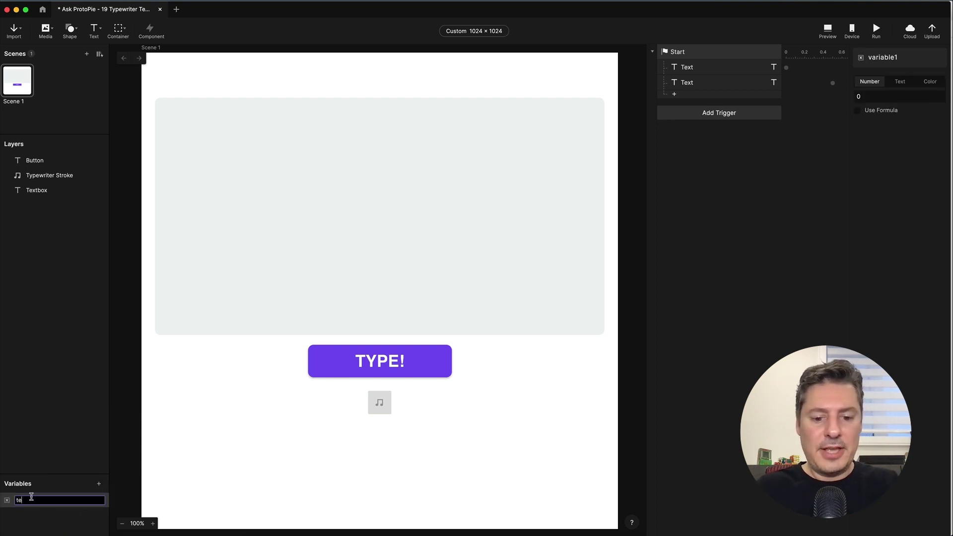
{"action": "type", "text": "xtToType"}
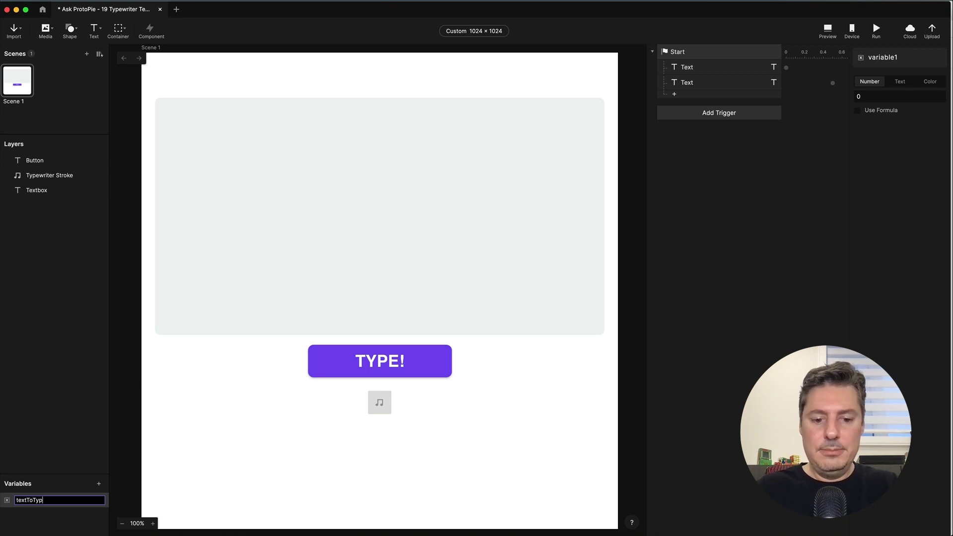
{"action": "key", "text": "Return"}
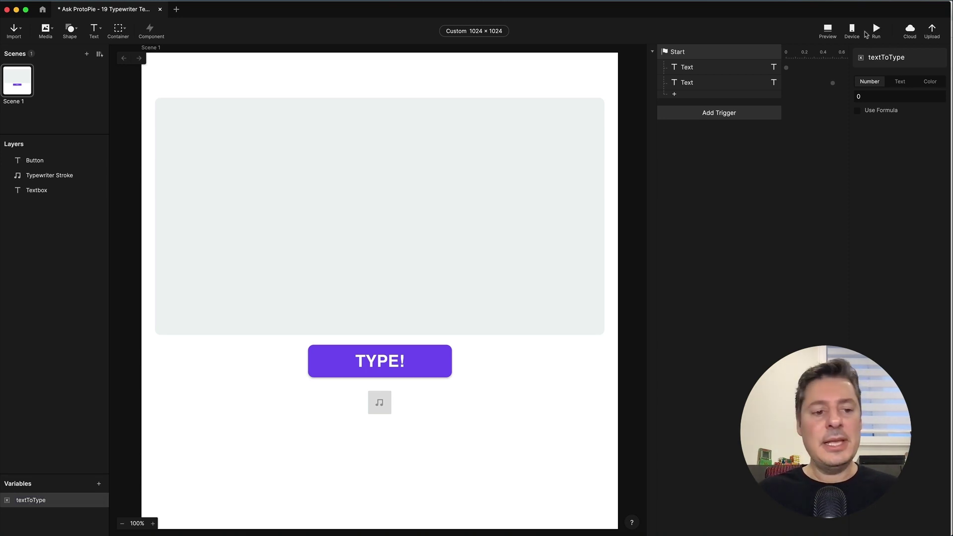
Make the textToType variable a Text variable with the value "This is the text to be typed."
{"action": "left_click", "coordinate": [902, 83]}
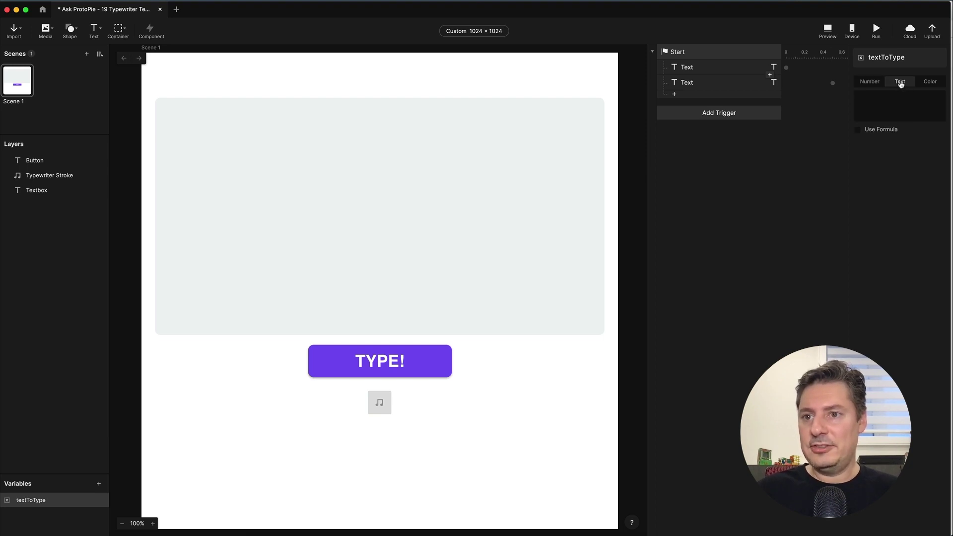
{"action": "left_click", "coordinate": [892, 104]}
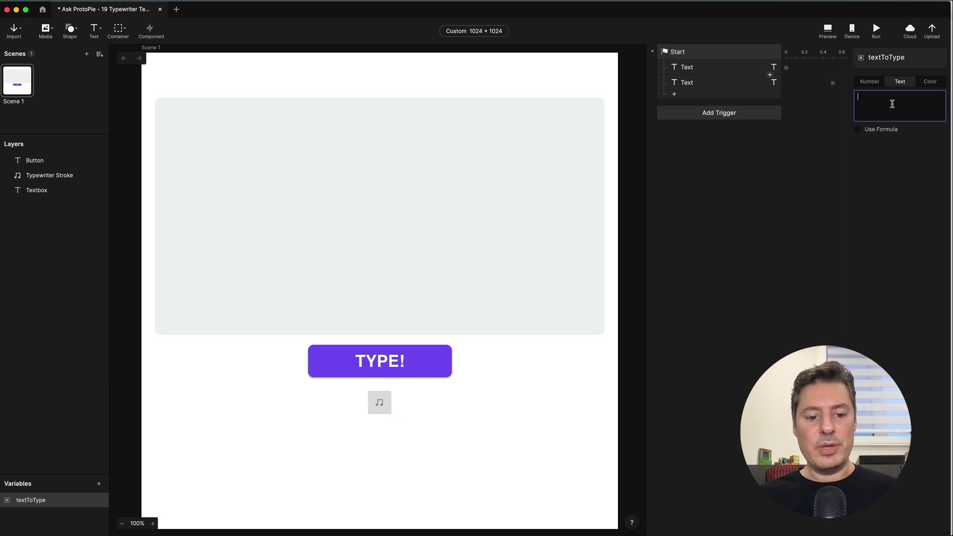
{"action": "type", "text": "Thi"}
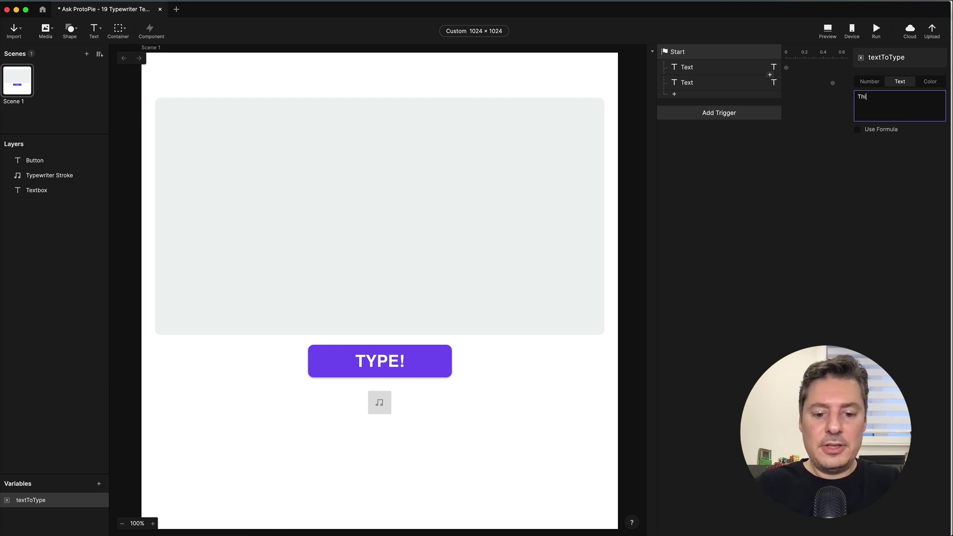
{"action": "type", "text": "s is the te"}
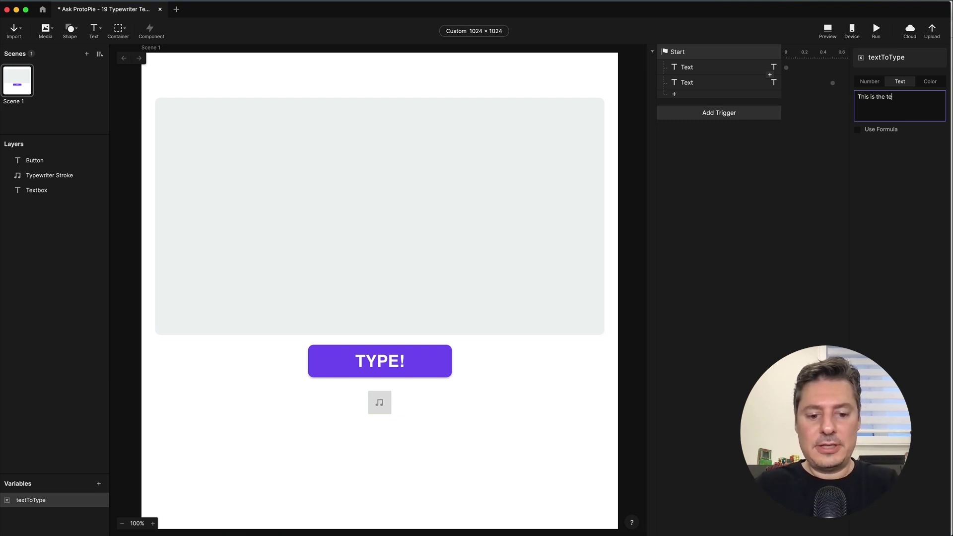
{"action": "type", "text": "xt to be typed."}
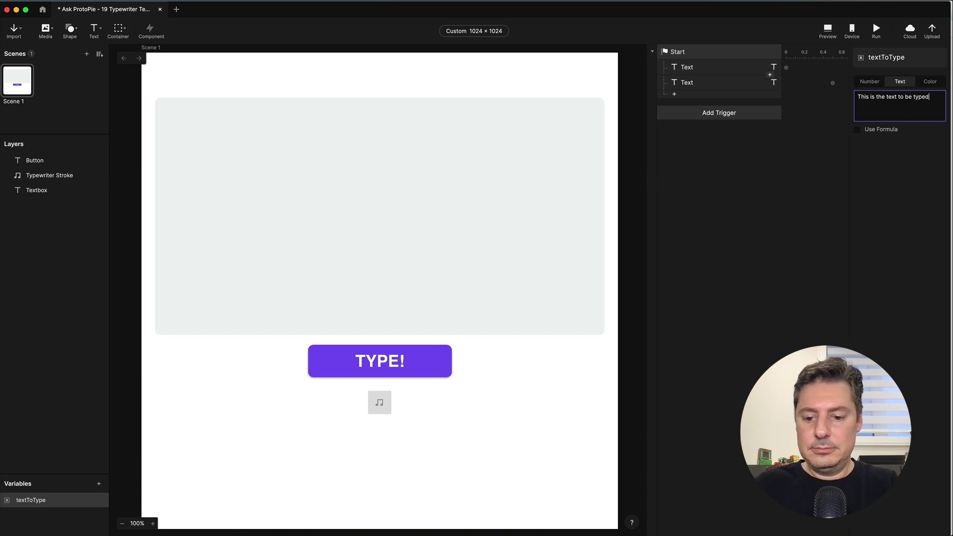
{"action": "left_click", "coordinate": [926, 187]}
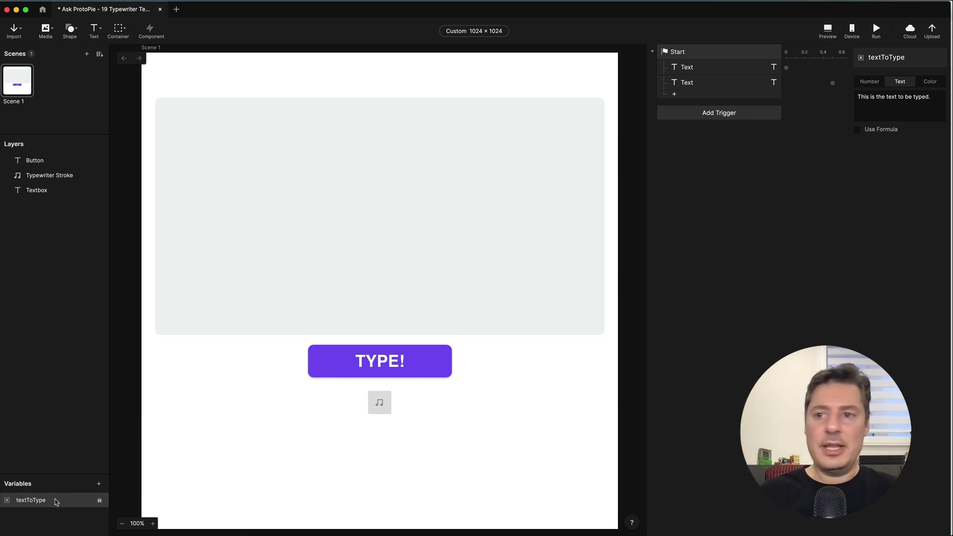
{"action": "left_click", "coordinate": [911, 108]}
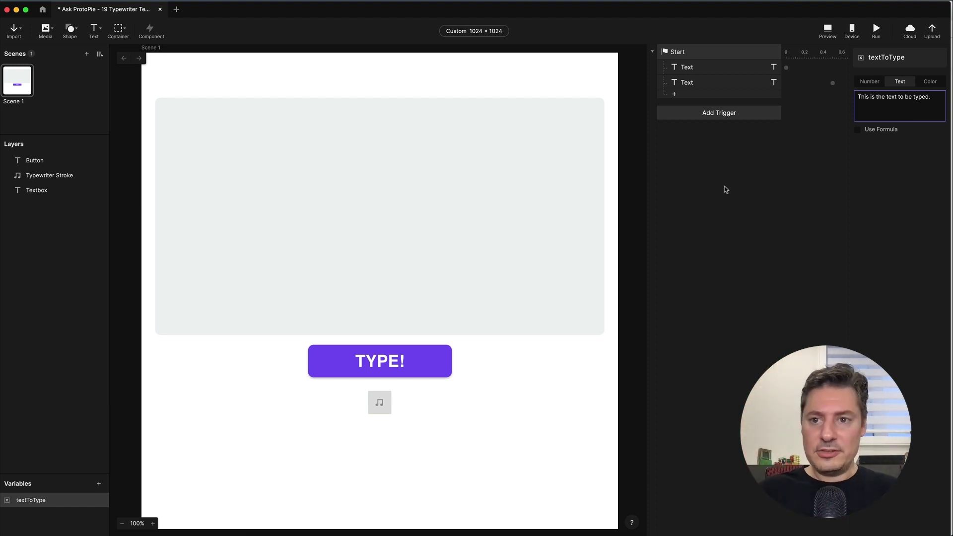
Create a second variable for this scene only, a Number variable named counter
{"action": "left_click", "coordinate": [100, 484]}
{"action": "left_click", "coordinate": [81, 505]}
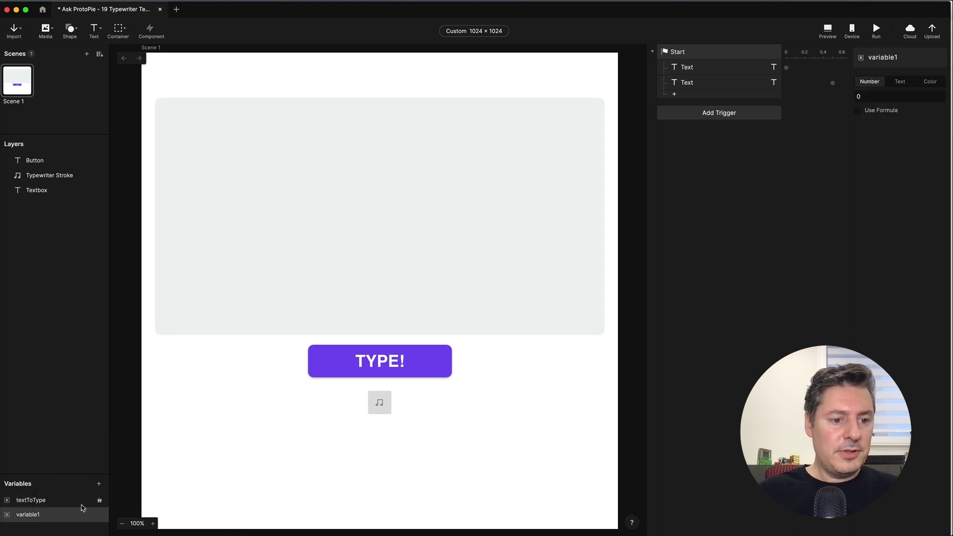
{"action": "double_click", "coordinate": [31, 515]}
{"action": "type", "text": "counter"}
{"action": "key", "text": "Return"}
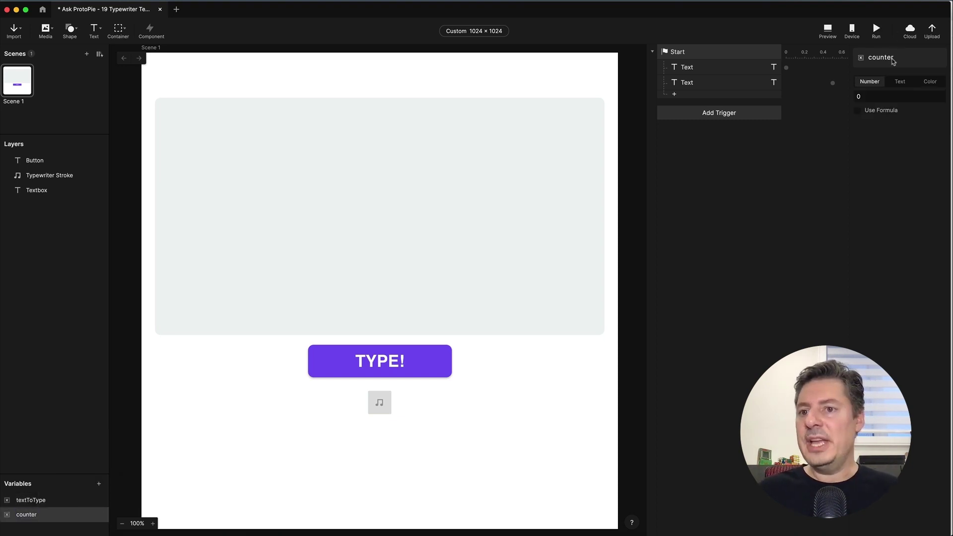
{"action": "left_click", "coordinate": [874, 98]}
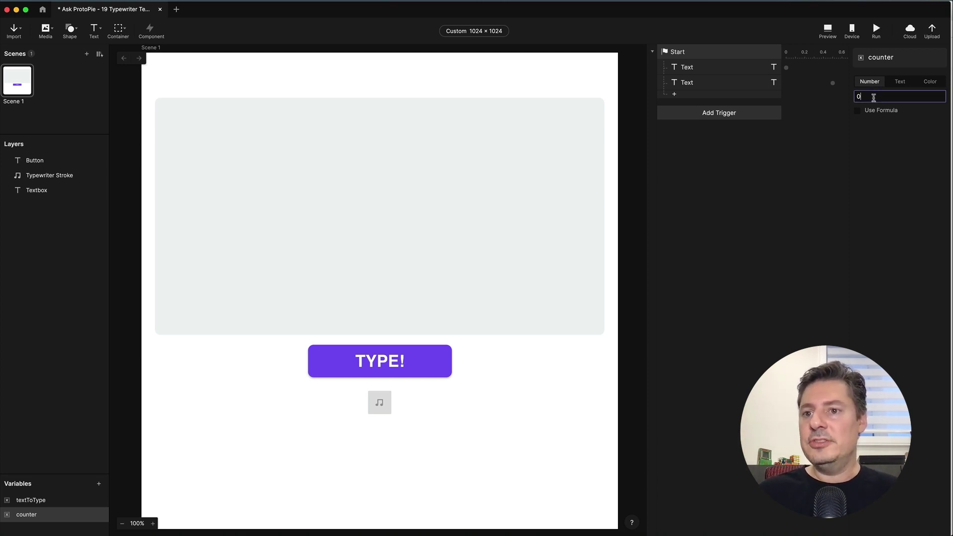
{"action": "left_click", "coordinate": [801, 150]}
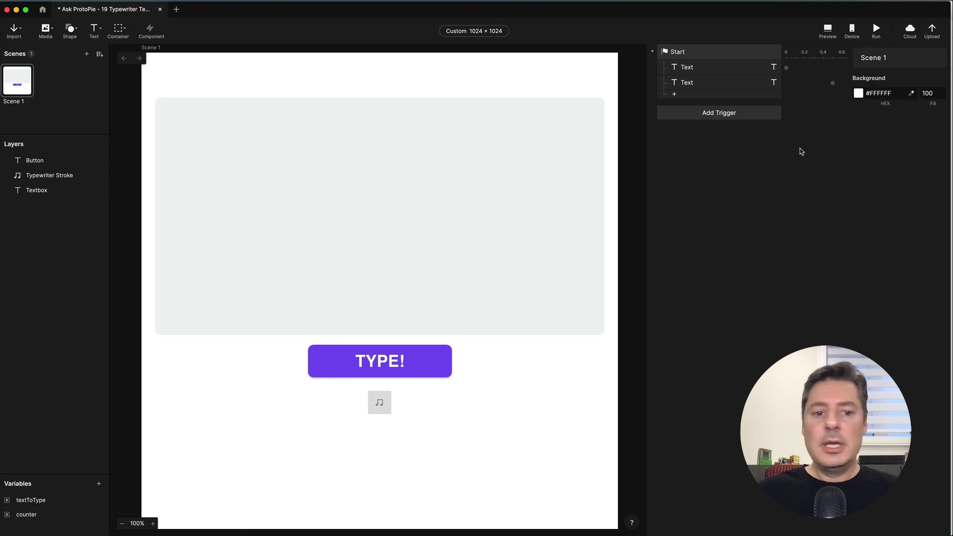
Add a Tap trigger to the scene and assign it to the Button layer
{"action": "left_click", "coordinate": [416, 359]}
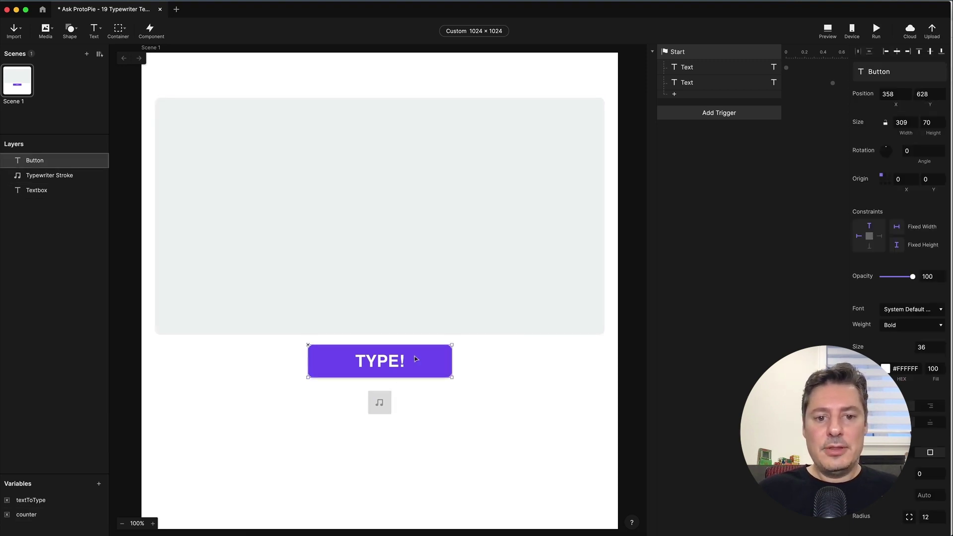
{"action": "left_click", "coordinate": [707, 202]}
{"action": "left_click", "coordinate": [738, 113]}
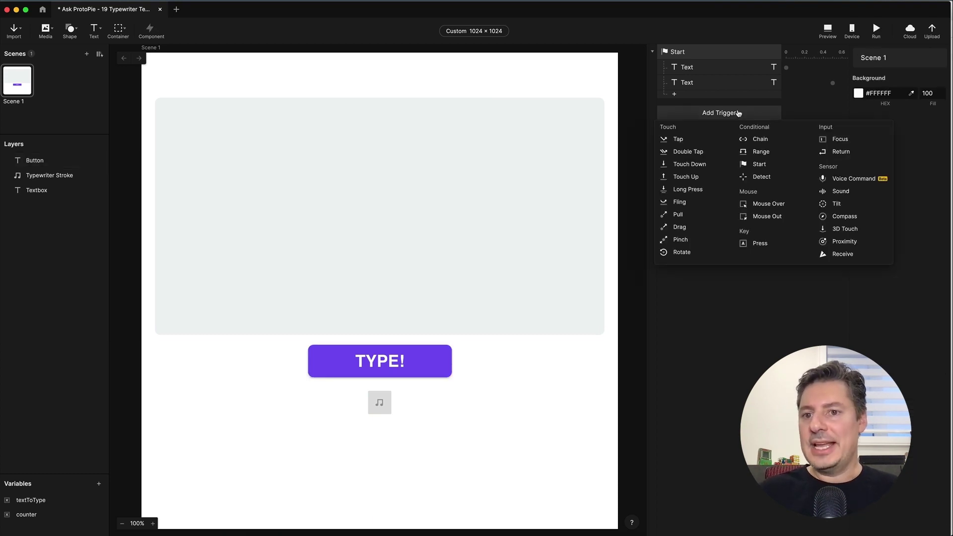
{"action": "left_click", "coordinate": [695, 139]}
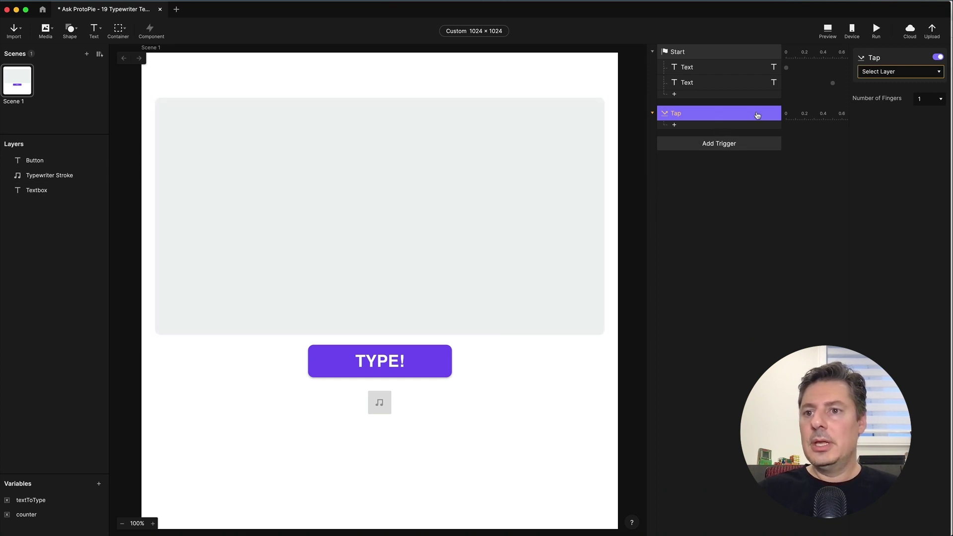
{"action": "left_click", "coordinate": [878, 72]}
{"action": "left_click", "coordinate": [881, 106]}
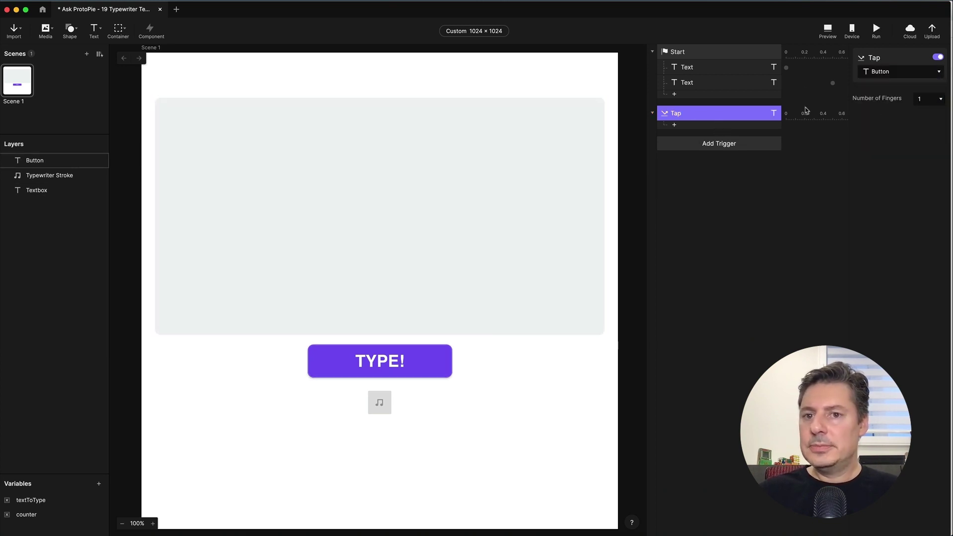
Add an Assign response under the Tap trigger that sets the counter variable with the formula counter + 1
{"action": "left_click", "coordinate": [693, 127]}
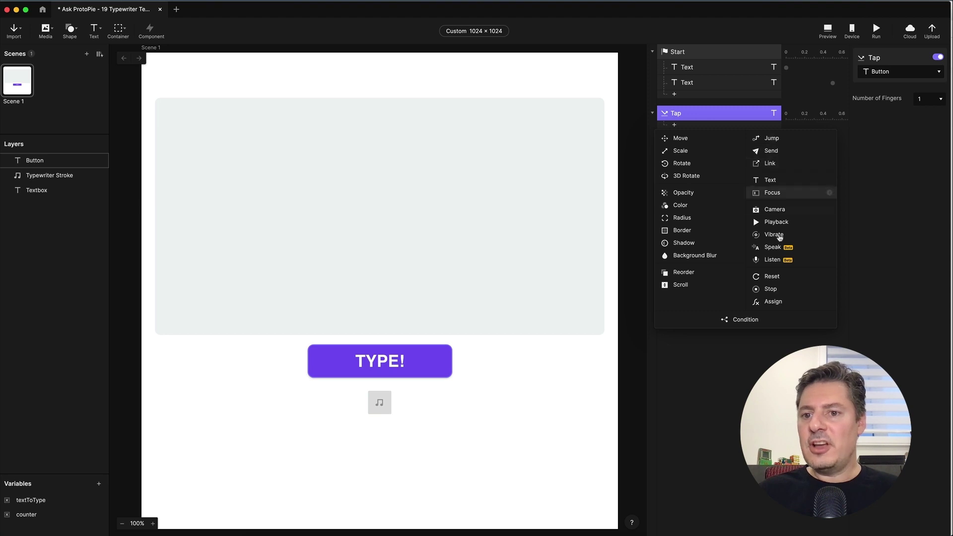
{"action": "left_click", "coordinate": [776, 301]}
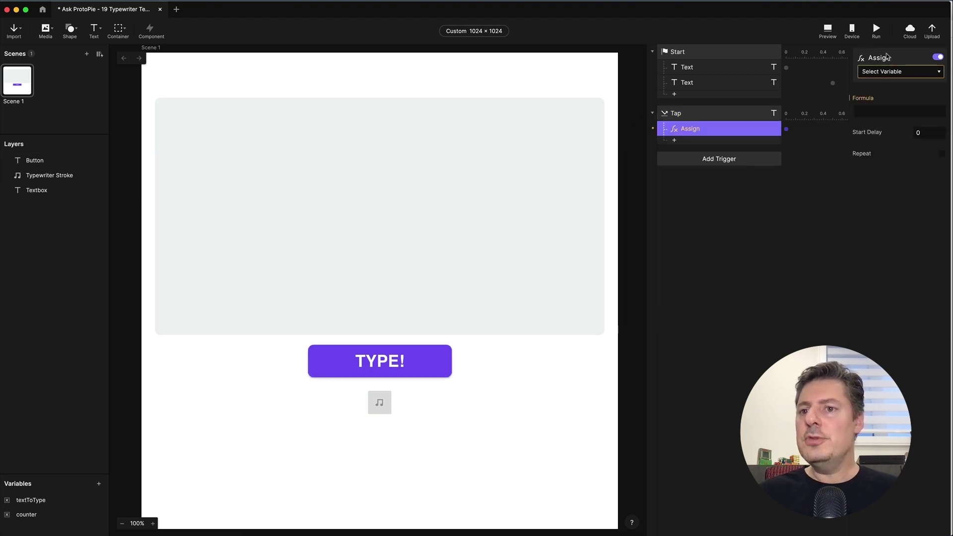
{"action": "left_click", "coordinate": [899, 73]}
{"action": "left_click", "coordinate": [886, 120]}
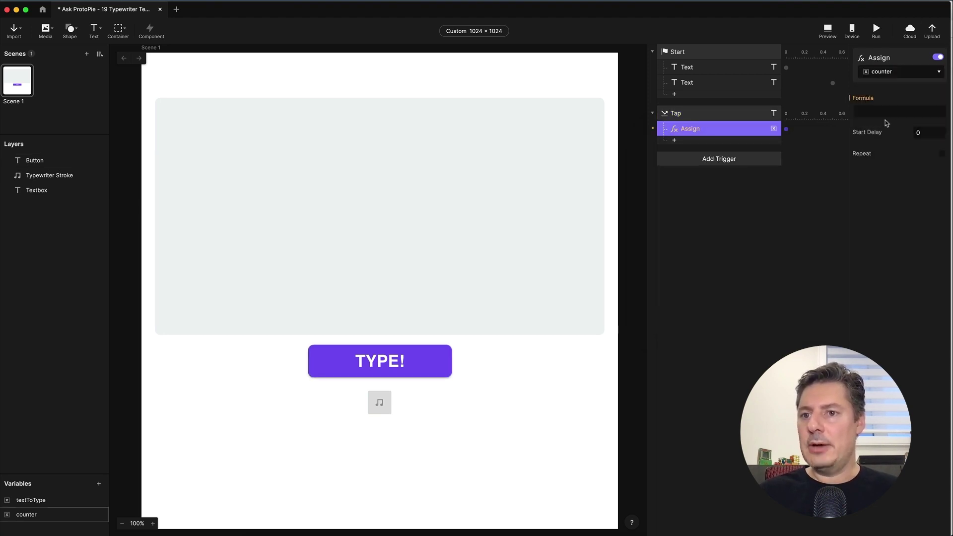
{"action": "left_click", "coordinate": [881, 112]}
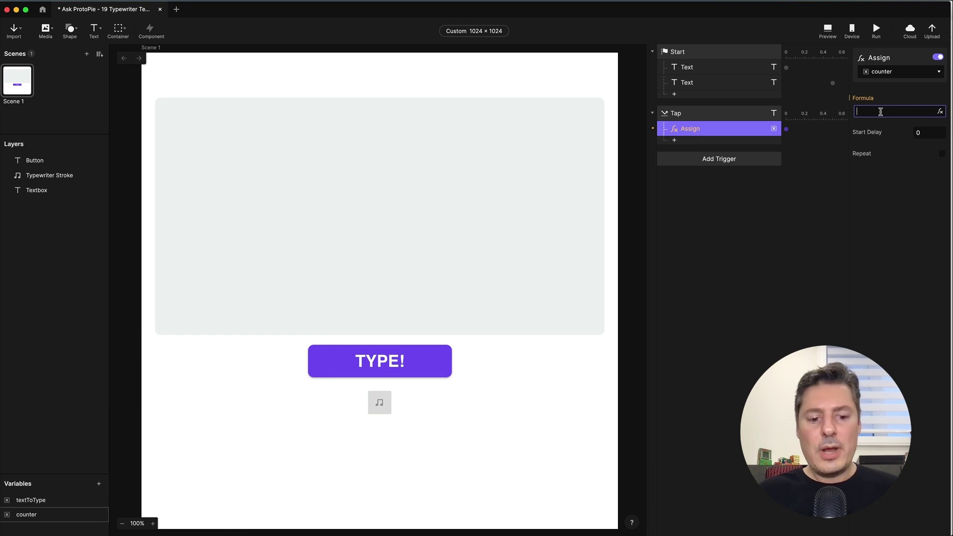
{"action": "left_click", "coordinate": [939, 112]}
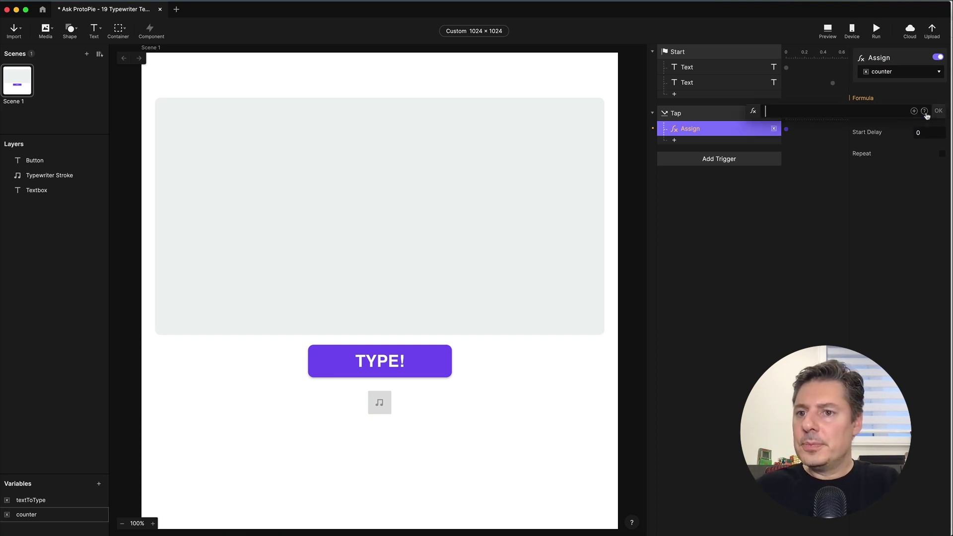
{"action": "type", "text": "coun"}
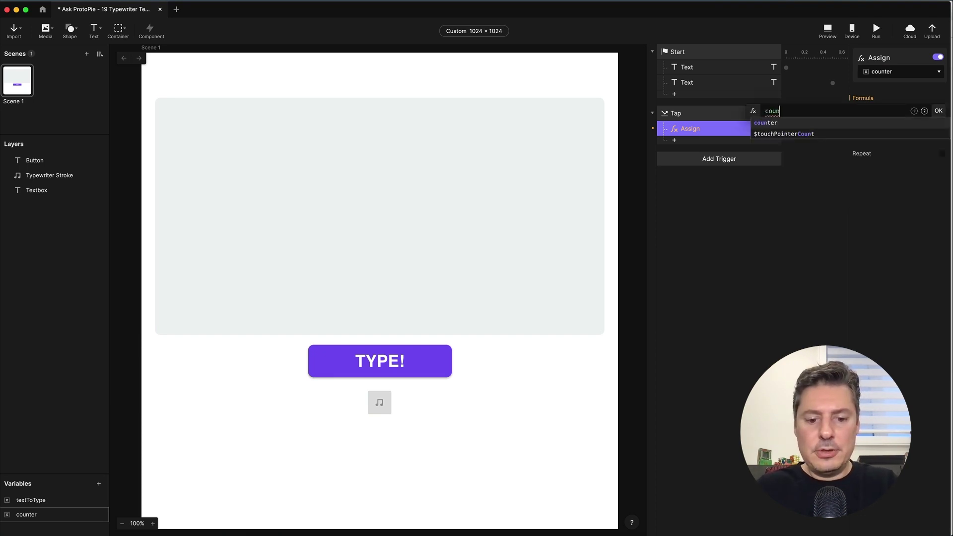
{"action": "type", "text": "ter + 1"}
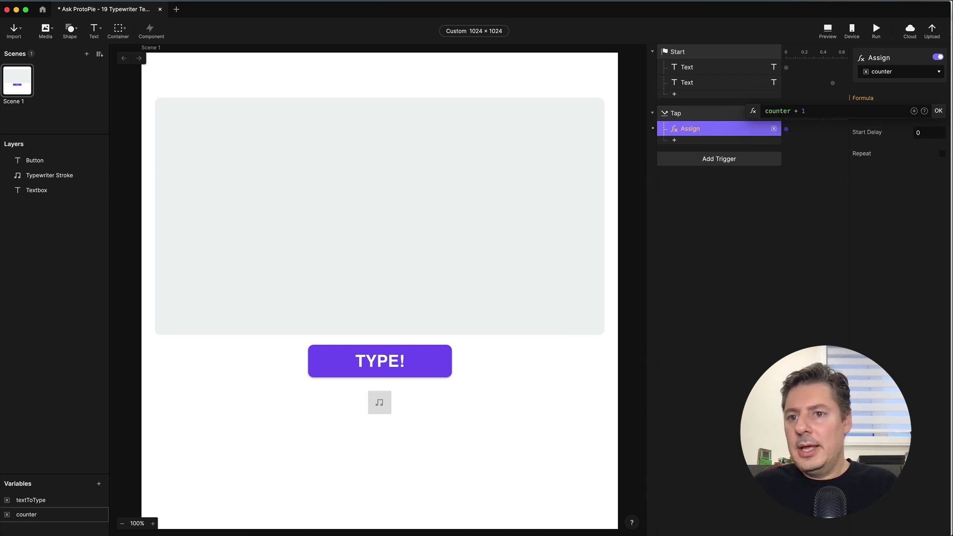
{"action": "double_click", "coordinate": [774, 112]}
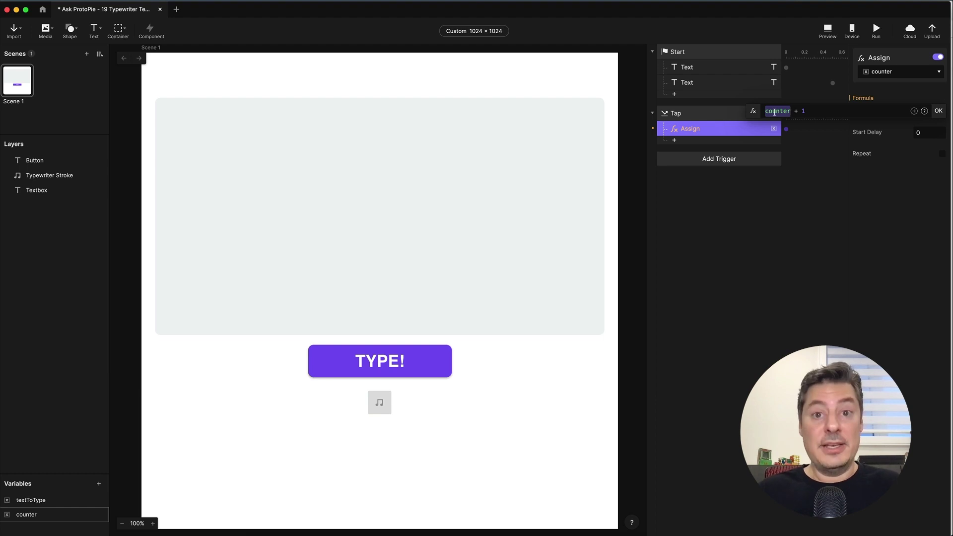
{"action": "left_click", "coordinate": [806, 111], "text": "shift"}
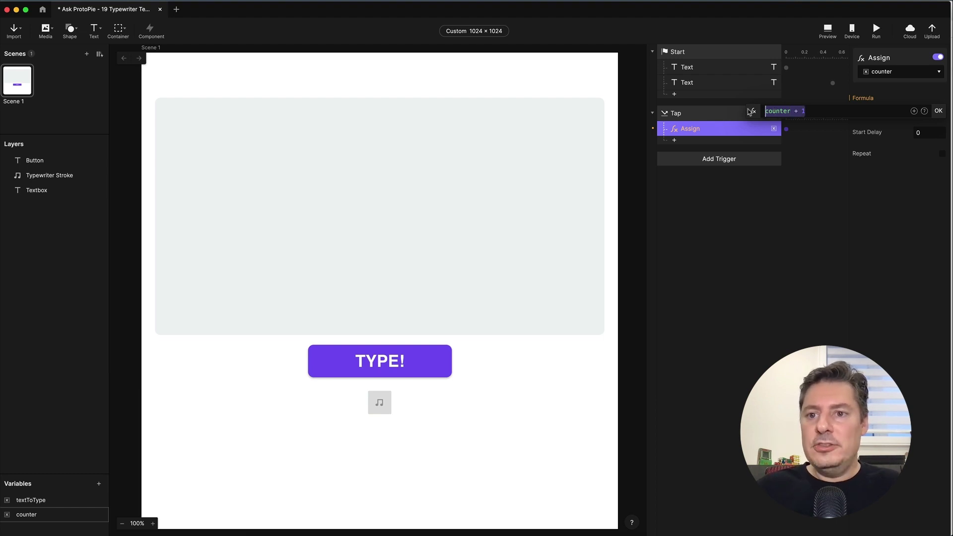
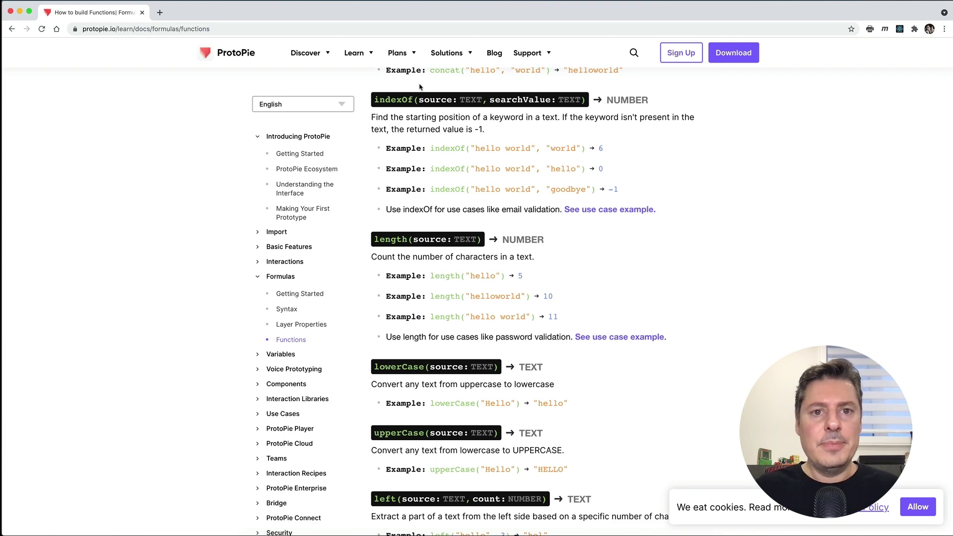
In the browser, find the Functions page under Formulas in the ProtoPie documentation and examine the length function
{"action": "scroll", "coordinate": [498, 241], "scroll_direction": "up", "scroll_amount": 5}
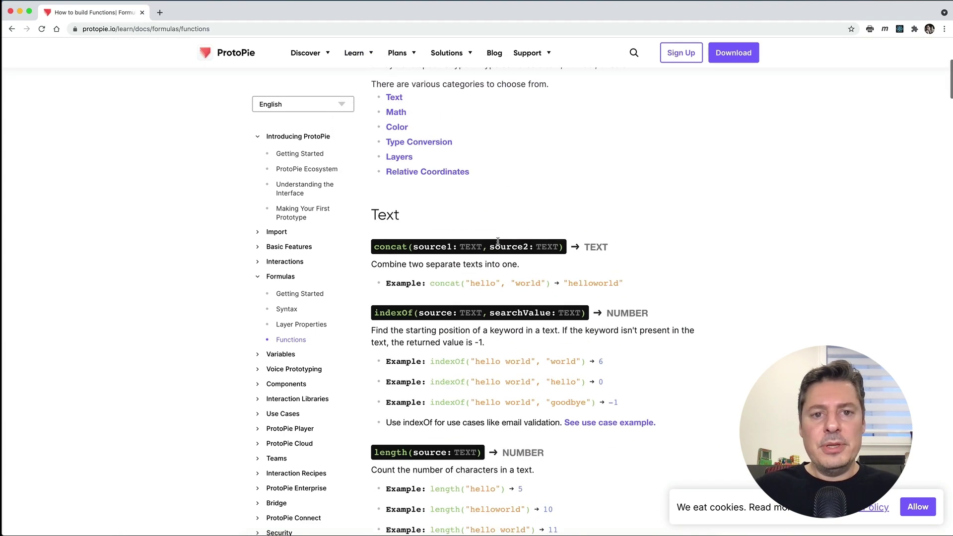
{"action": "mouse_move", "coordinate": [365, 56]}
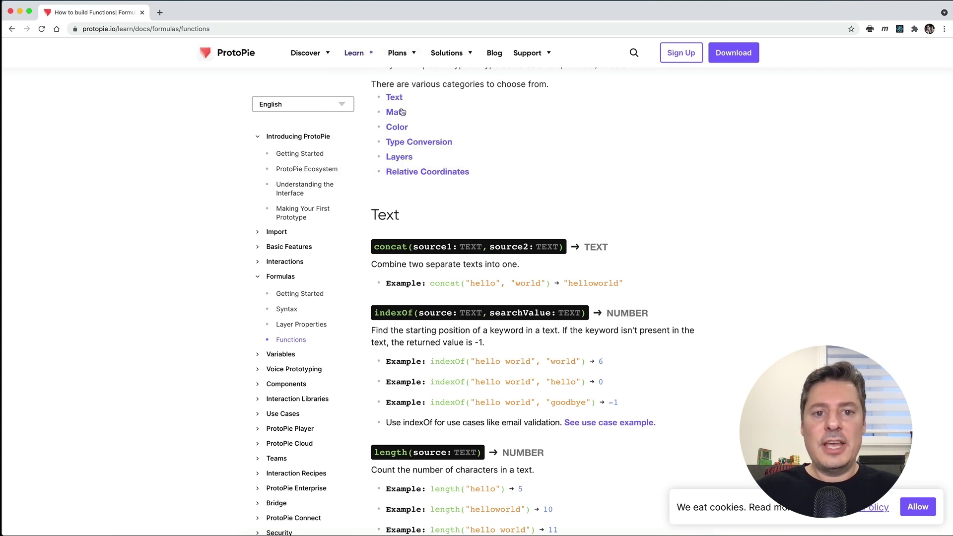
{"action": "left_click", "coordinate": [378, 145]}
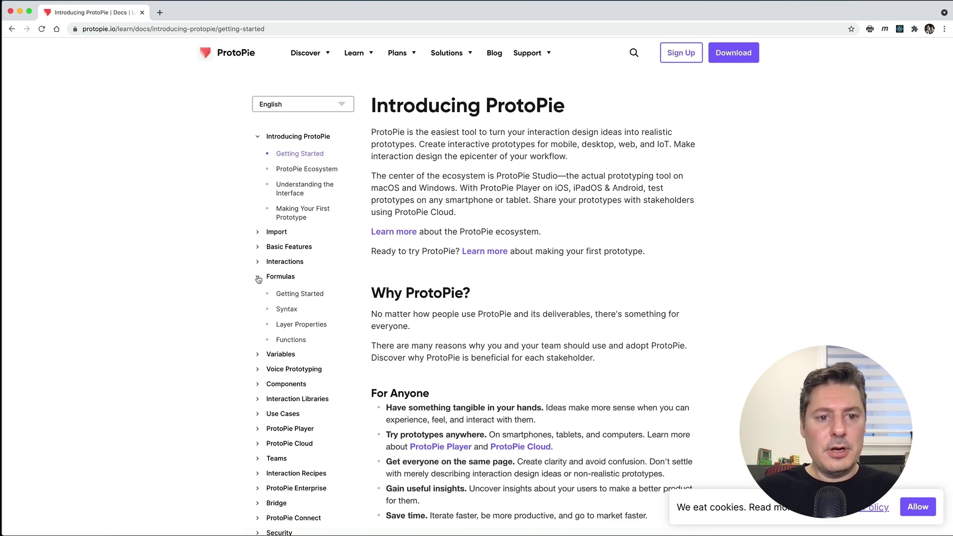
{"action": "left_click", "coordinate": [281, 279]}
{"action": "left_click", "coordinate": [281, 279]}
{"action": "left_click", "coordinate": [290, 340]}
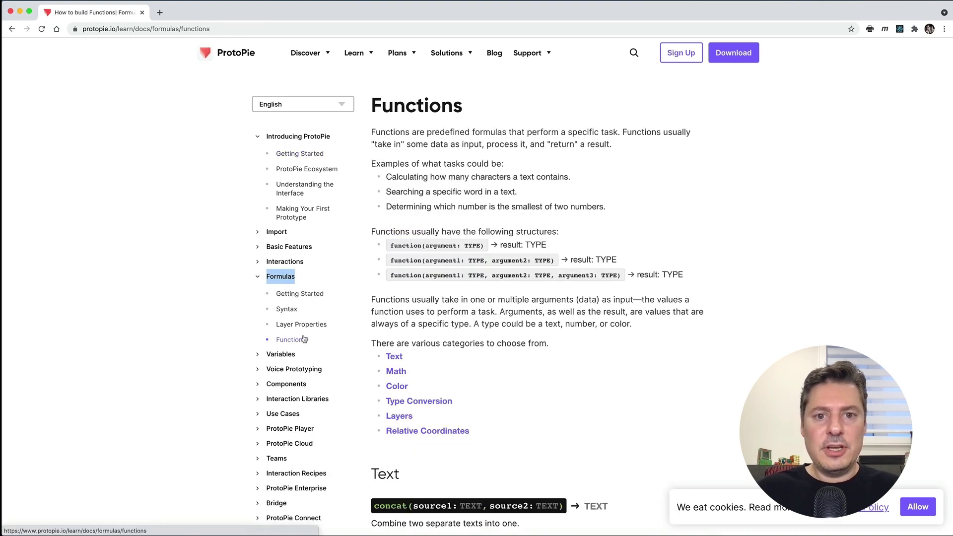
{"action": "scroll", "coordinate": [439, 365], "scroll_direction": "down", "scroll_amount": 5}
{"action": "scroll", "coordinate": [439, 365], "scroll_direction": "down", "scroll_amount": 3}
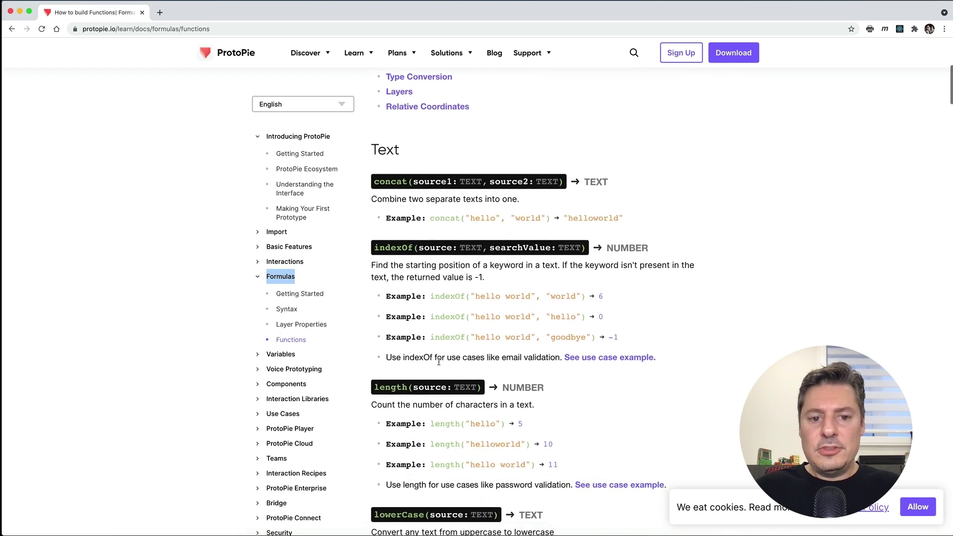
{"action": "triple_click", "coordinate": [383, 377]}
{"action": "left_click", "coordinate": [384, 377]}
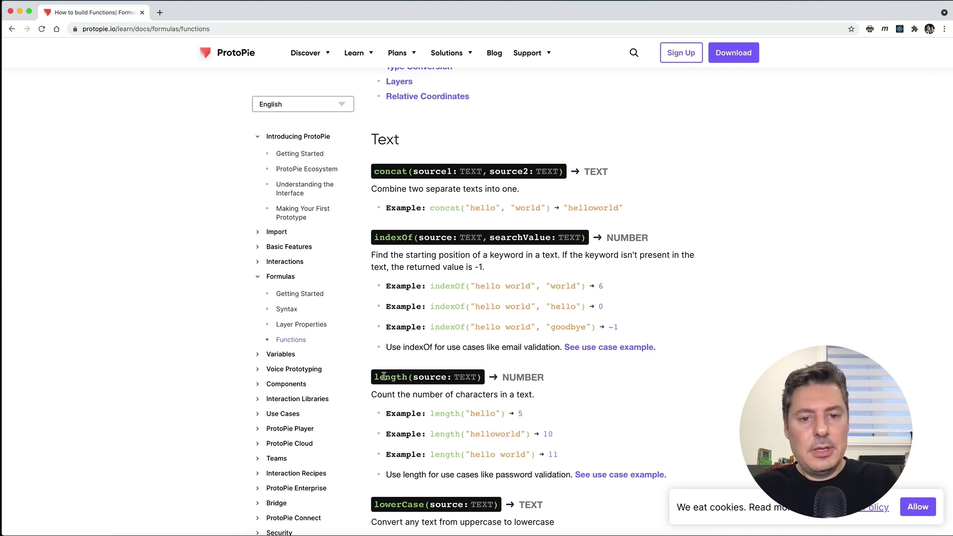
Switch back to ProtoPie and try to set the Assign response's repeat count to the formula length(textToType)
{"action": "key", "text": "super+Tab"}
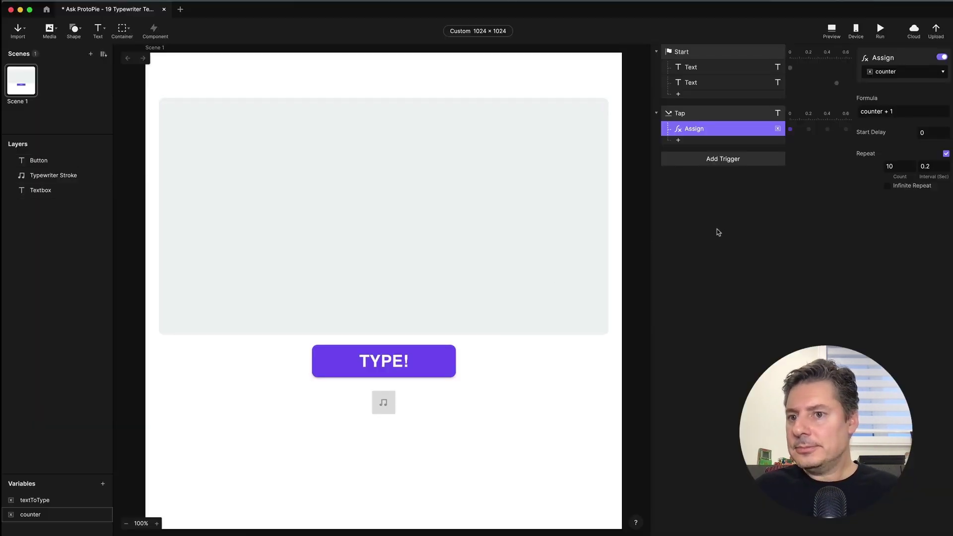
{"action": "left_click", "coordinate": [898, 166]}
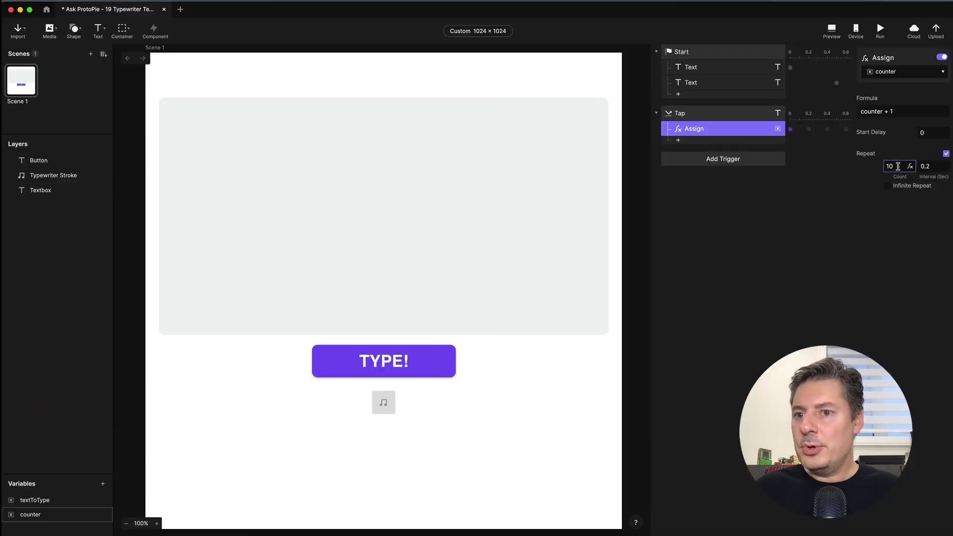
{"action": "left_click", "coordinate": [912, 167]}
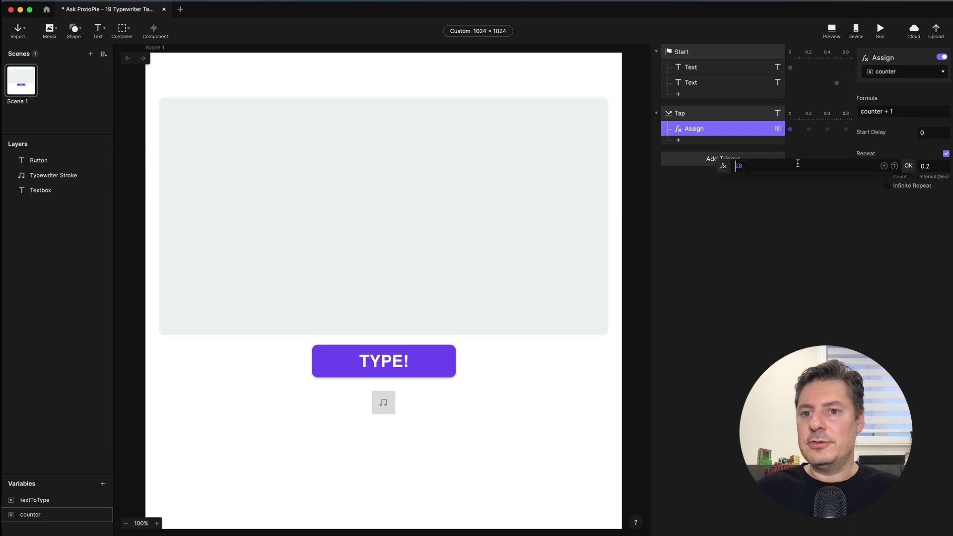
{"action": "key", "text": "super+a"}
{"action": "type", "text": "length("}
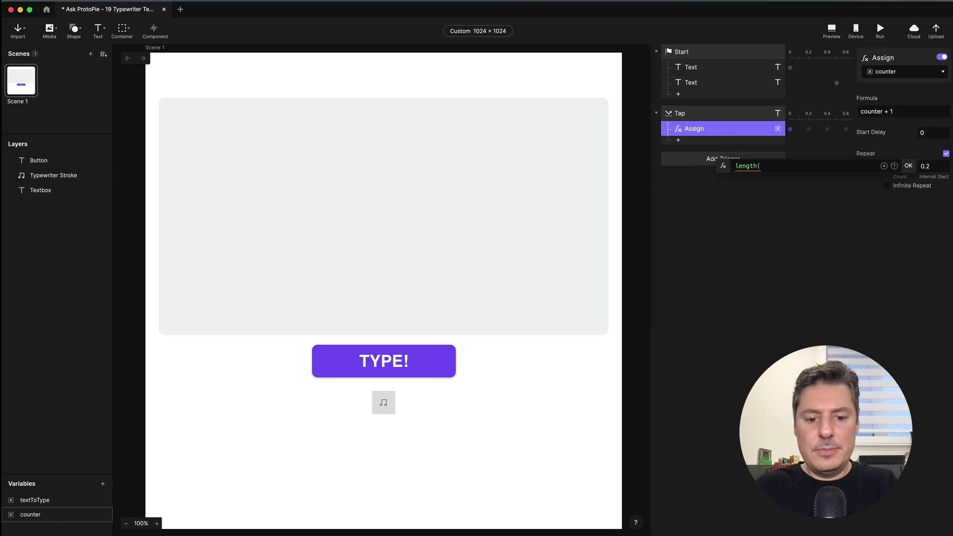
{"action": "type", "text": "text"}
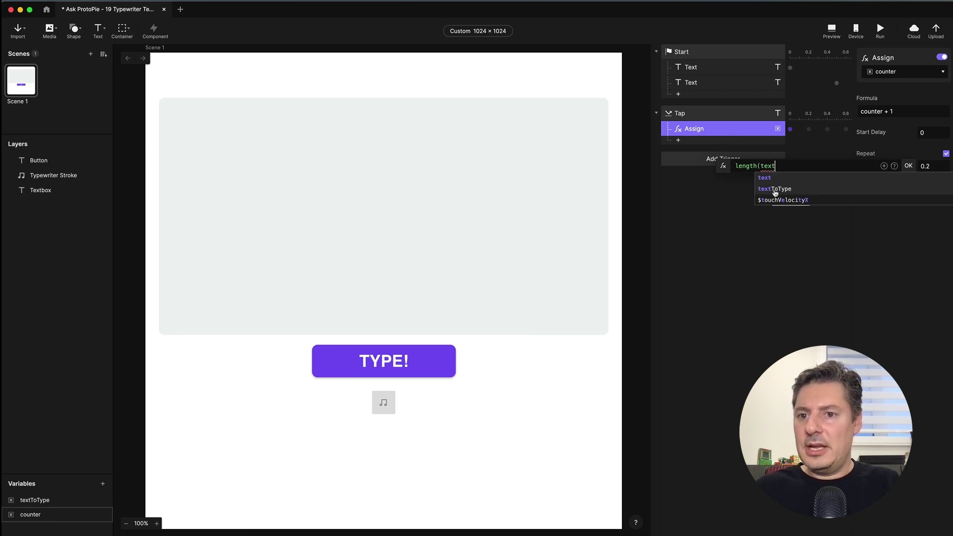
{"action": "left_click", "coordinate": [774, 189]}
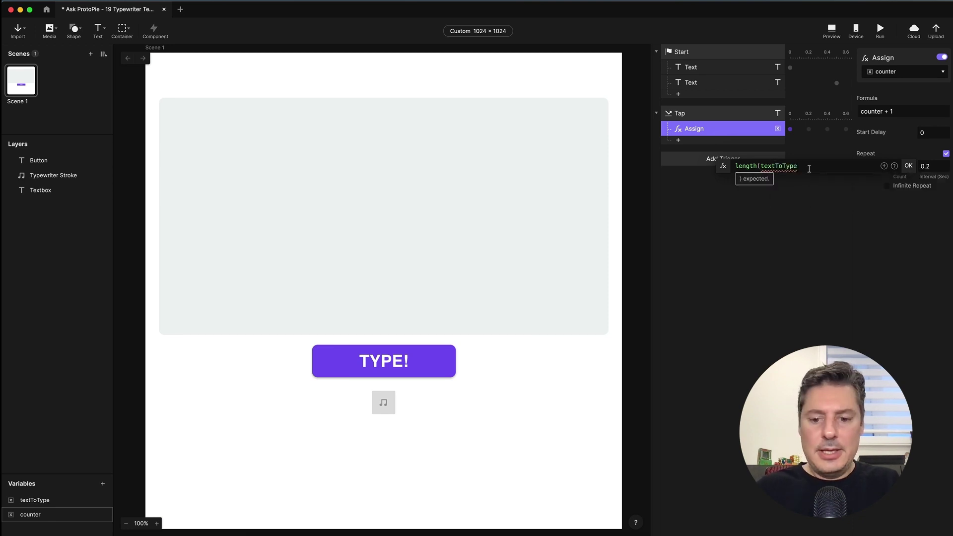
{"action": "type", "text": ")"}
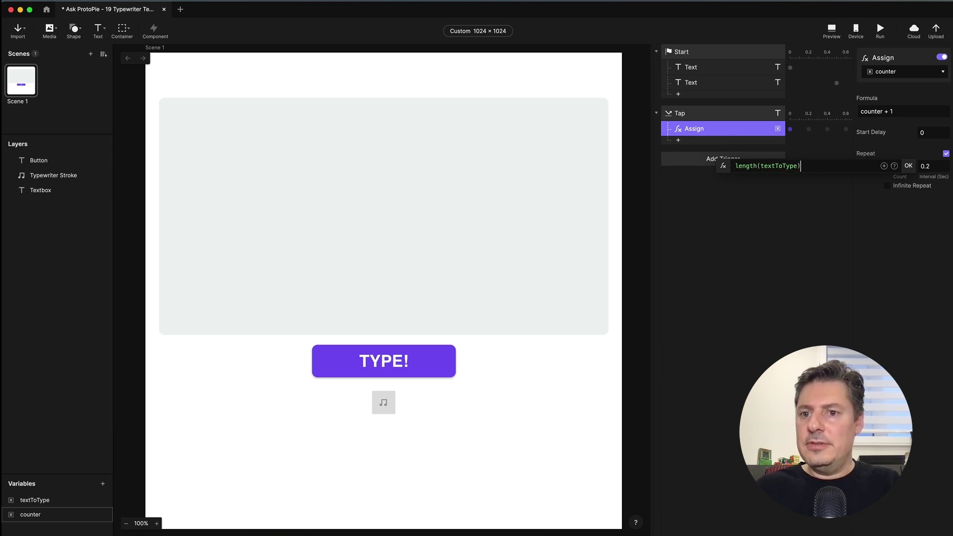
{"action": "left_click", "coordinate": [850, 288]}
{"action": "left_click", "coordinate": [734, 129]}
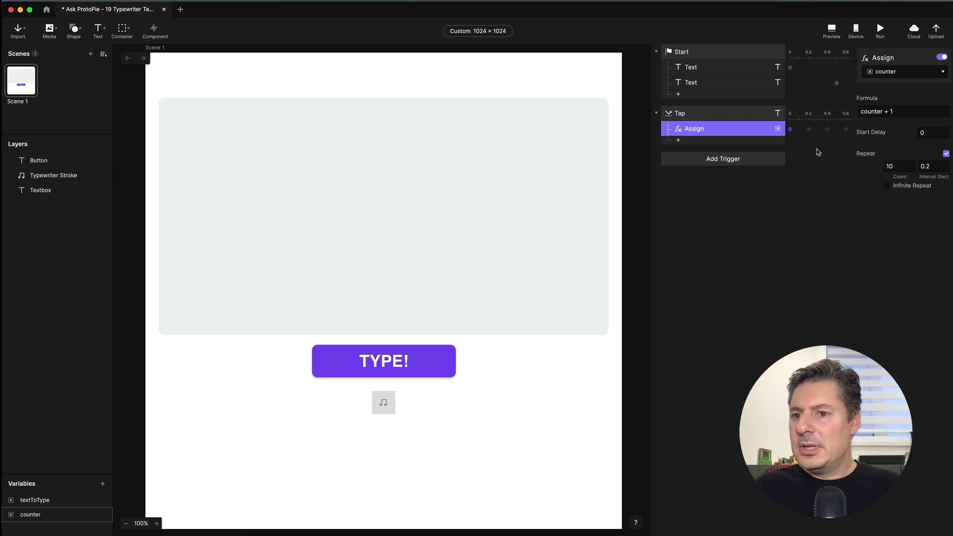
Set the repeat count of the Assign response under the Tap trigger to the formula length(textToType)
{"action": "left_click", "coordinate": [910, 167]}
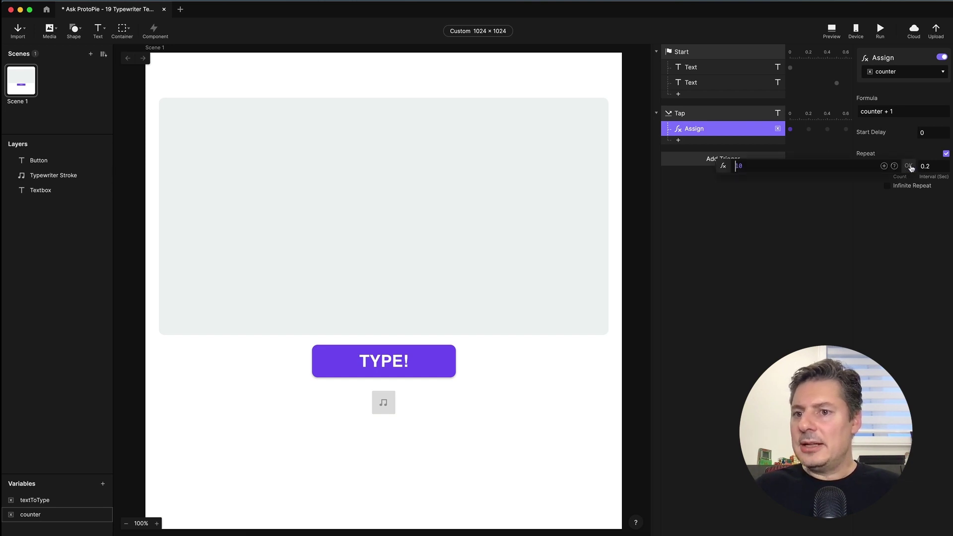
{"action": "double_click", "coordinate": [762, 166]}
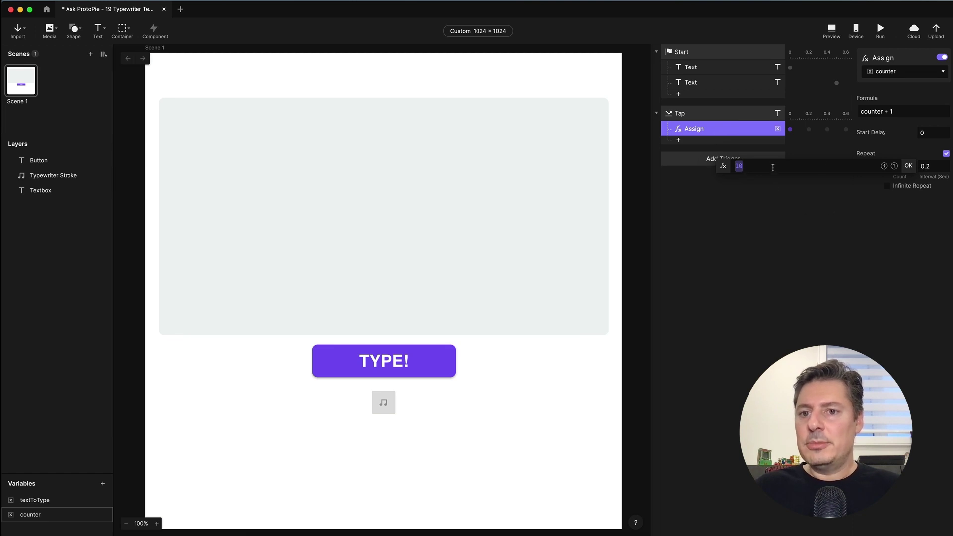
{"action": "type", "text": "leng"}
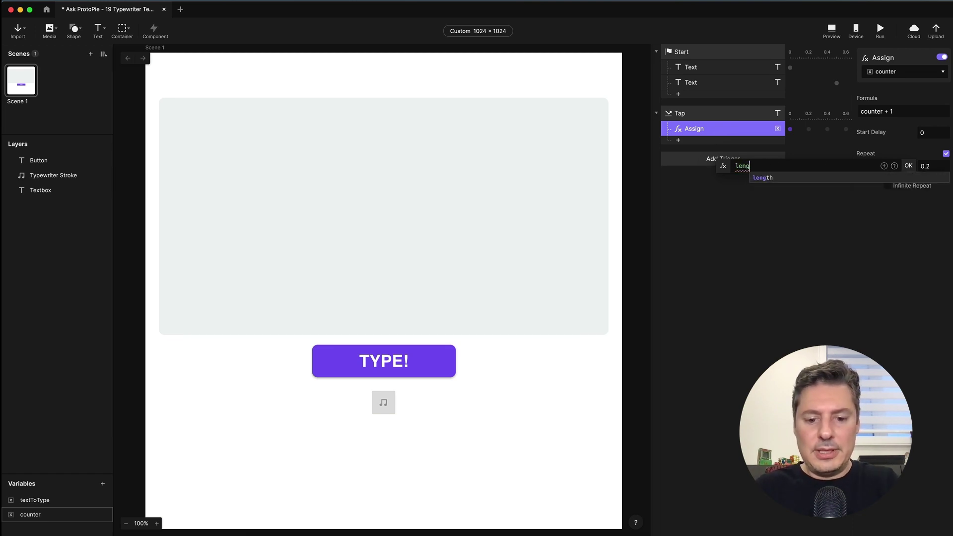
{"action": "type", "text": "th(text"}
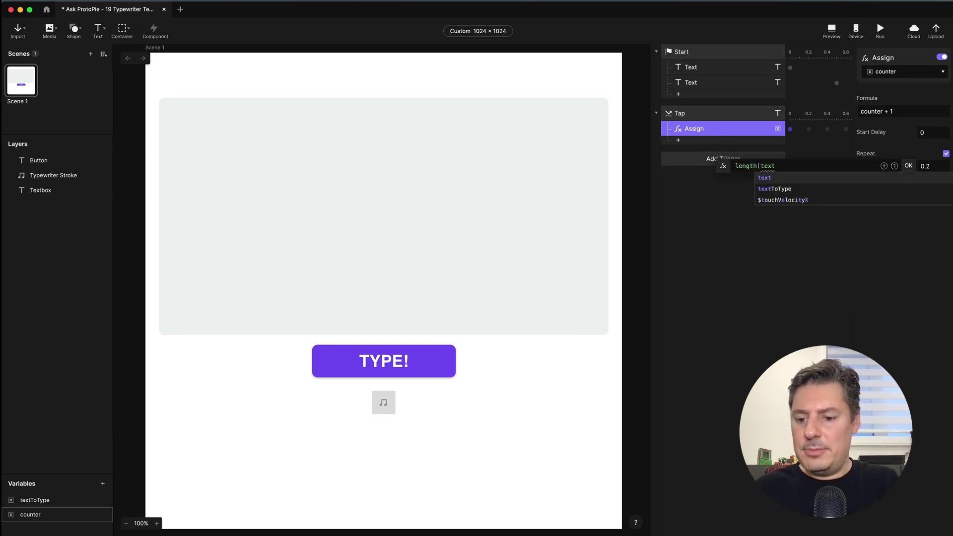
{"action": "key", "text": "Down"}
{"action": "key", "text": "Return"}
{"action": "type", "text": ")"}
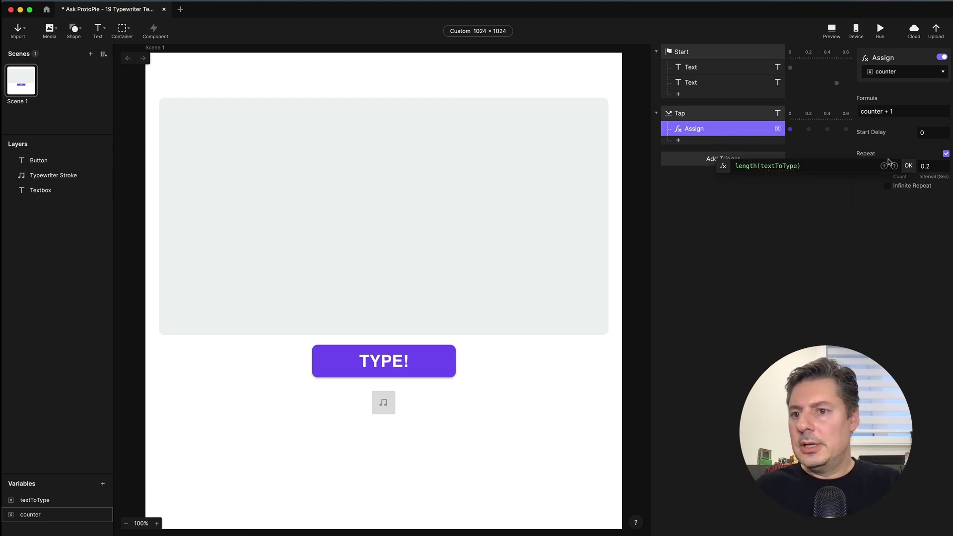
{"action": "left_click", "coordinate": [909, 166]}
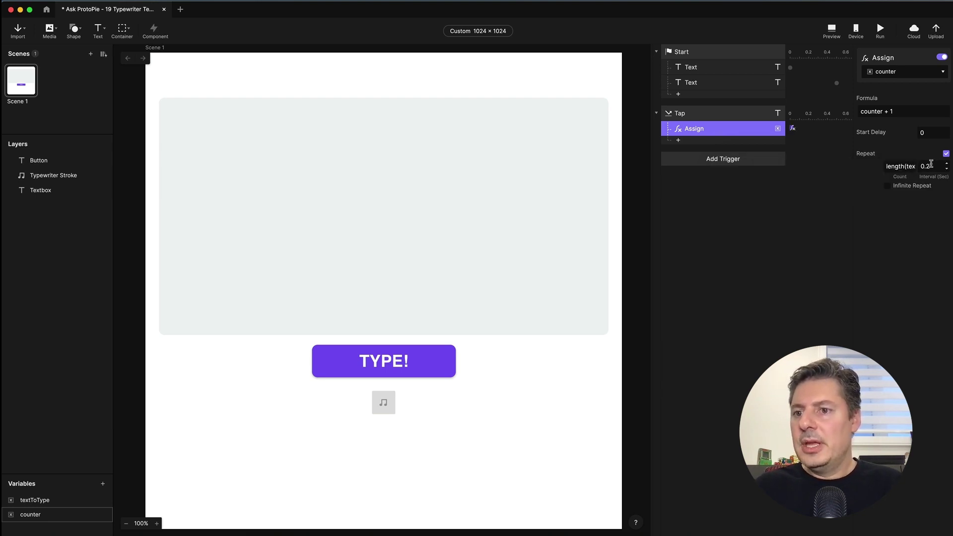
{"action": "left_click", "coordinate": [933, 166]}
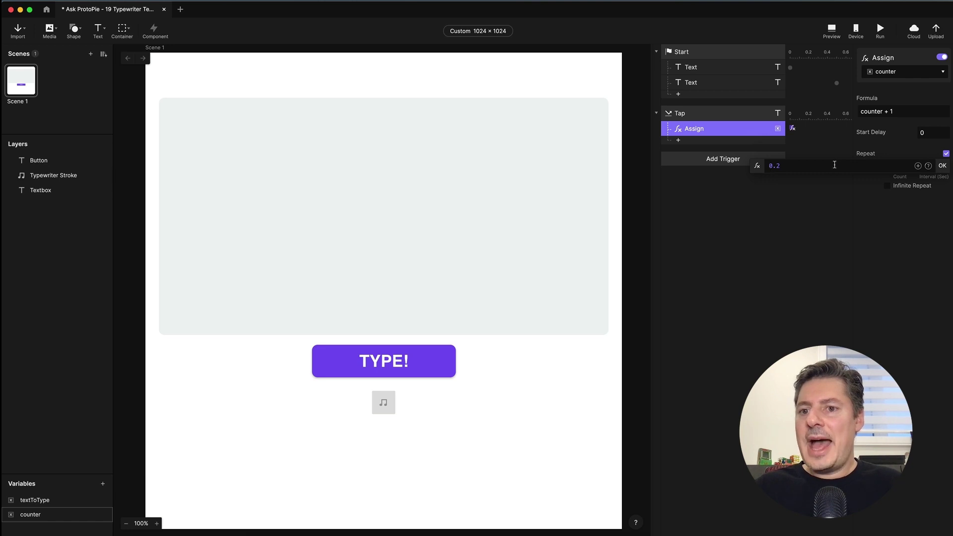
{"action": "double_click", "coordinate": [799, 166]}
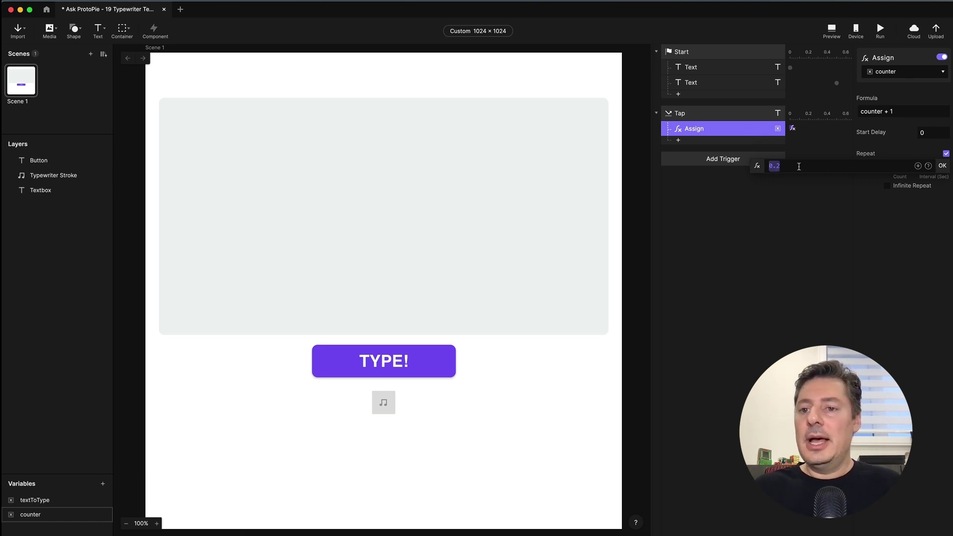
{"action": "left_click", "coordinate": [799, 167]}
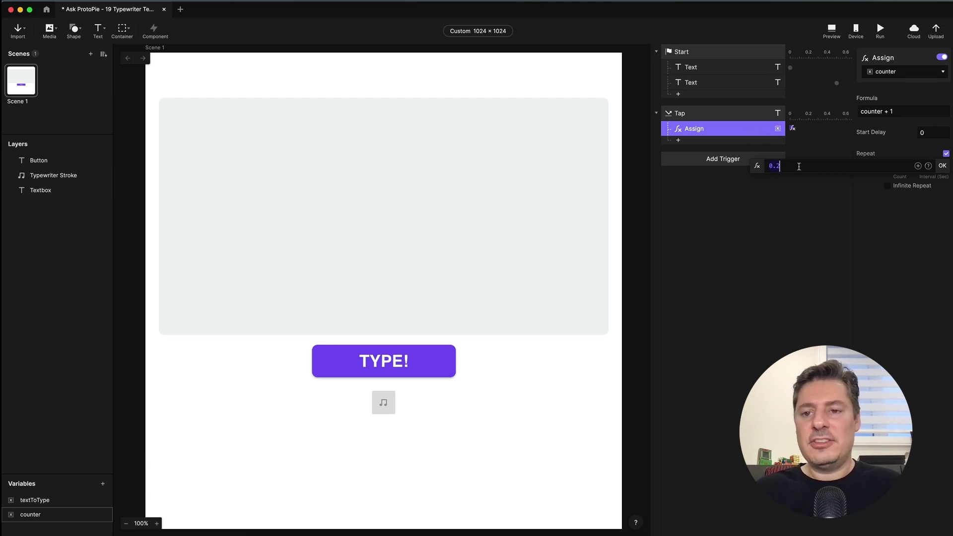
{"action": "left_click", "coordinate": [810, 198]}
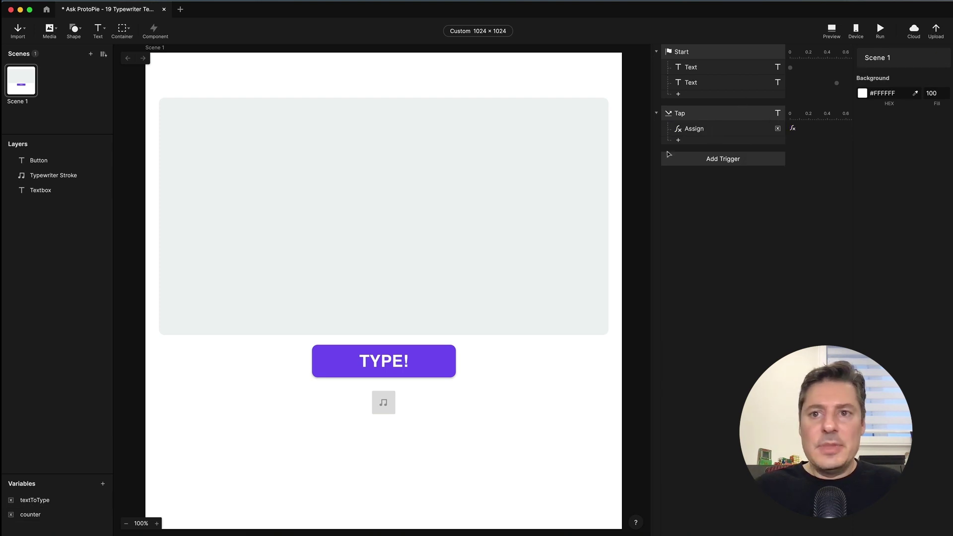
Preview the prototype, test the TYPE! button, and close the preview
{"action": "left_click", "coordinate": [832, 30]}
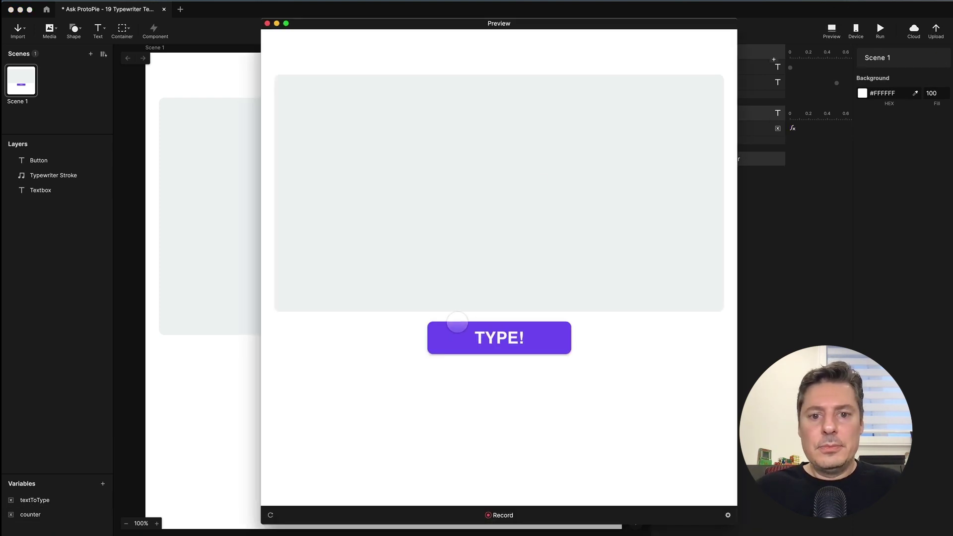
{"action": "left_click", "coordinate": [505, 340]}
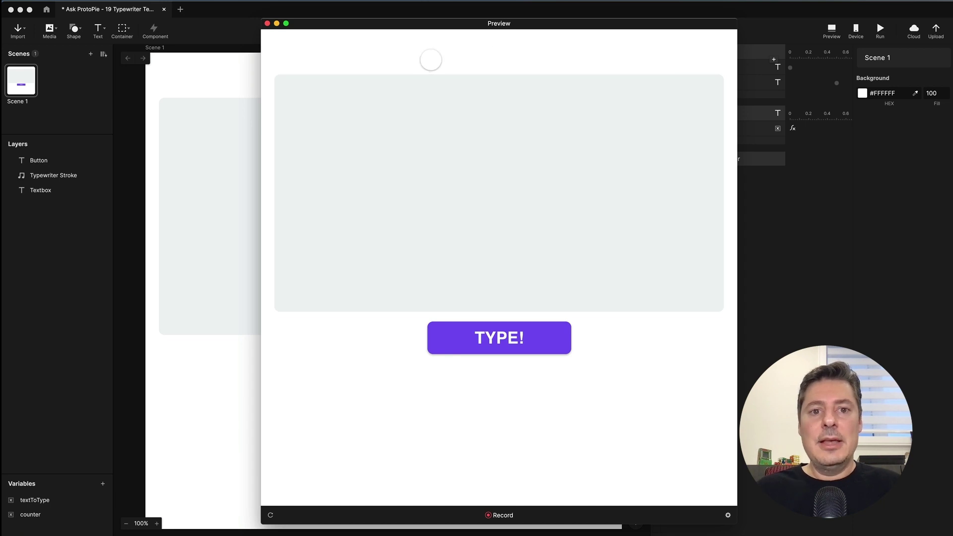
{"action": "left_click", "coordinate": [268, 24]}
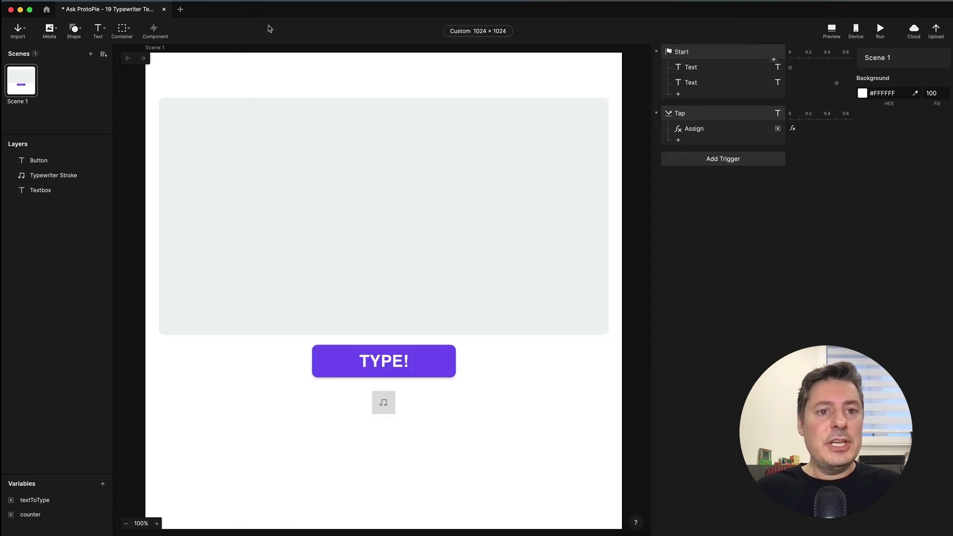
Show the counter variable's debug label on the canvas and place it centred above the text box
{"action": "left_click", "coordinate": [58, 516]}
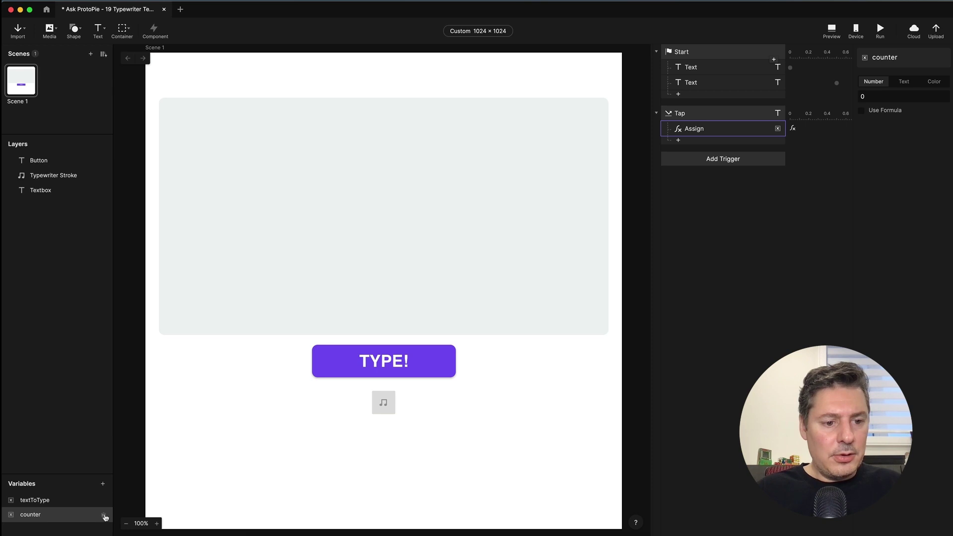
{"action": "left_click", "coordinate": [105, 516]}
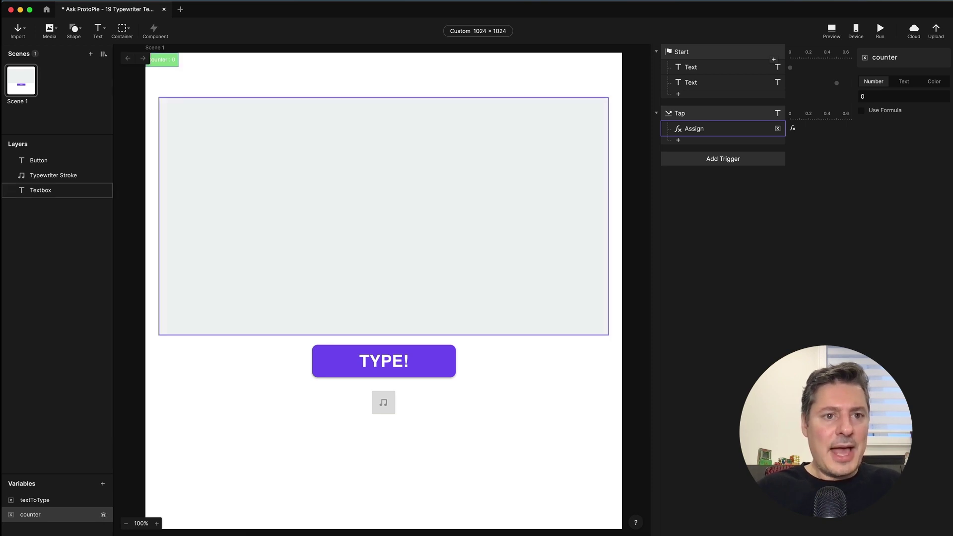
{"action": "left_click_drag", "start_coordinate": [164, 59], "coordinate": [393, 80]}
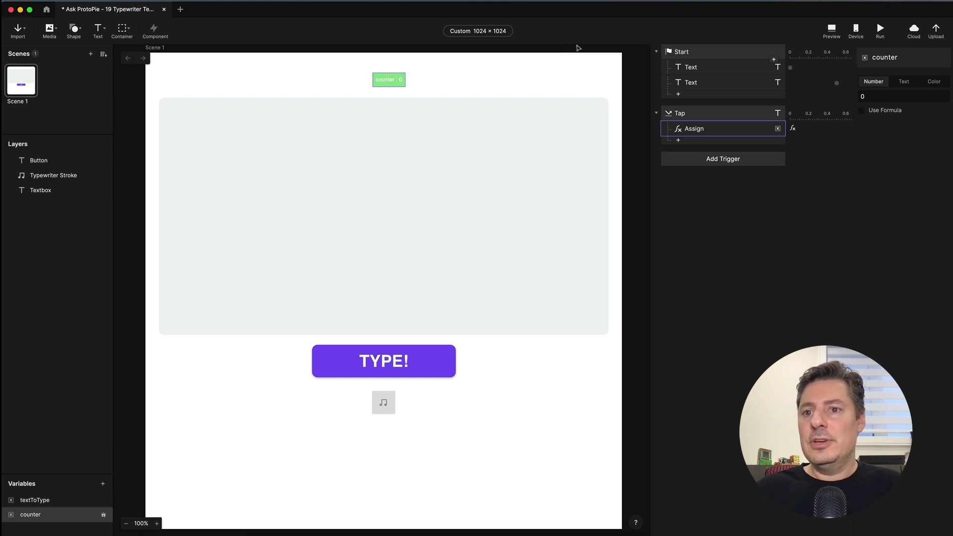
Preview the prototype again to watch the counter label while running the TYPE! button, and close the preview
{"action": "left_click", "coordinate": [836, 30]}
{"action": "left_click", "coordinate": [481, 335]}
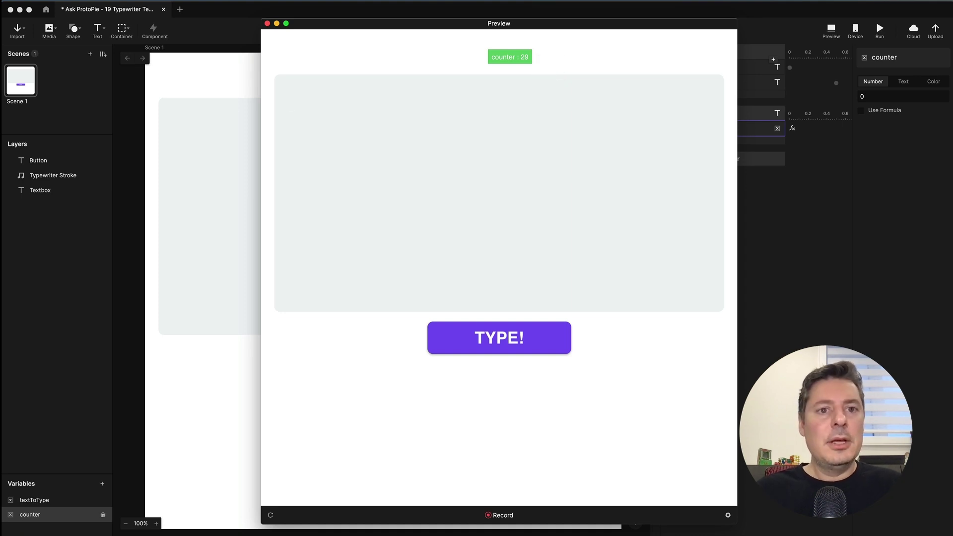
{"action": "left_click", "coordinate": [267, 24]}
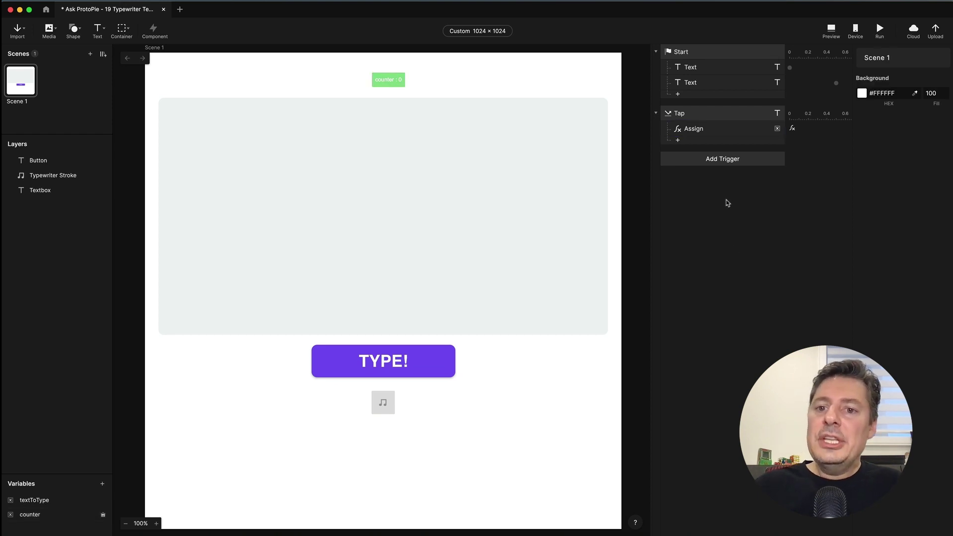
Add a Detect trigger that monitors the counter variable and rename it Detect counter
{"action": "left_click", "coordinate": [732, 160]}
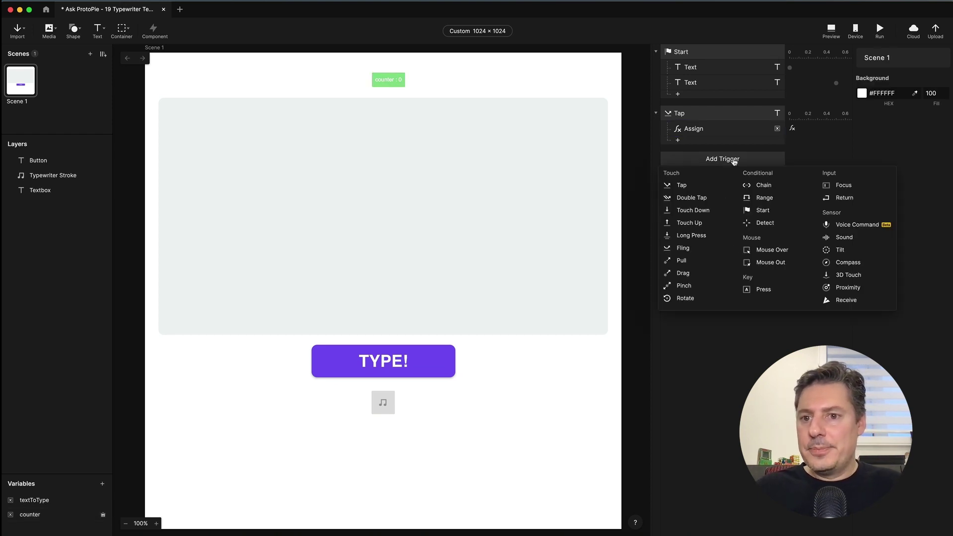
{"action": "left_click", "coordinate": [774, 223]}
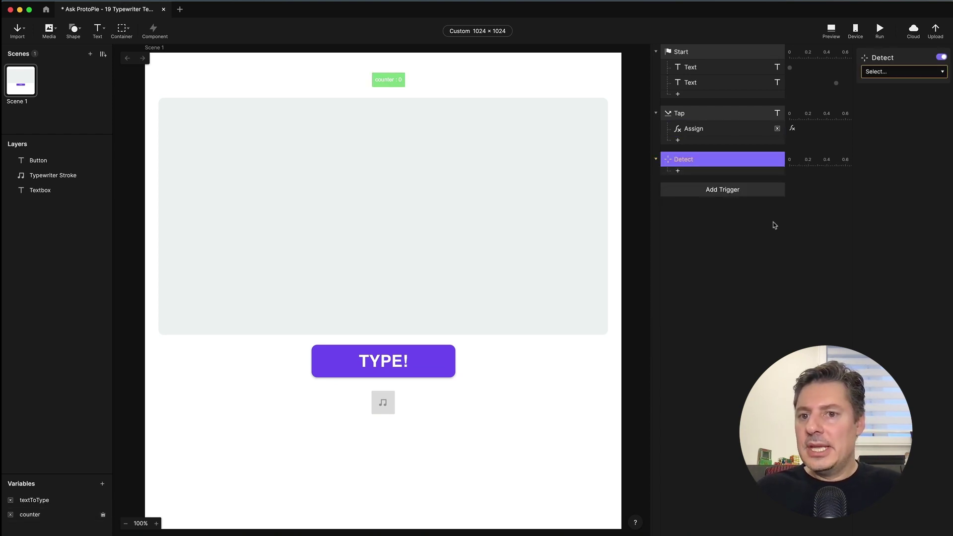
{"action": "left_click", "coordinate": [911, 72]}
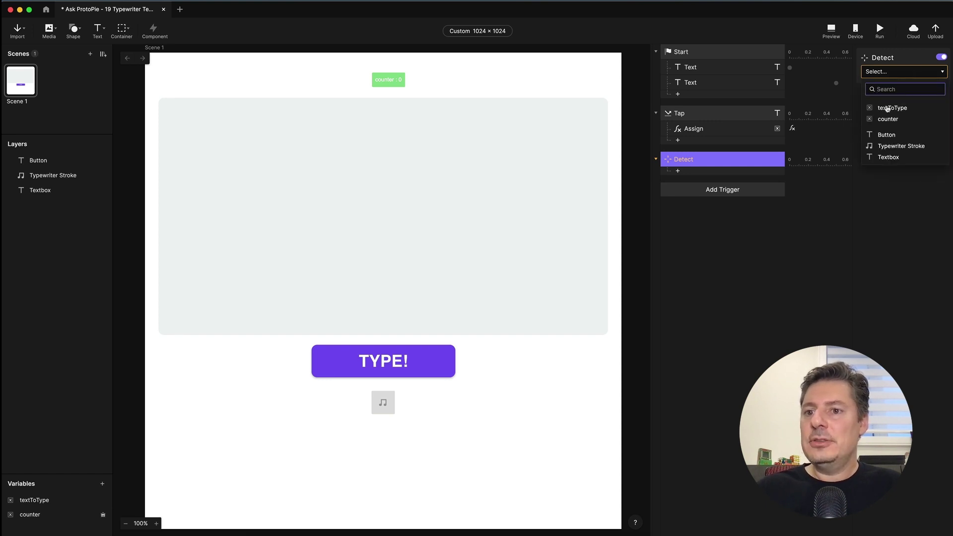
{"action": "left_click", "coordinate": [905, 121]}
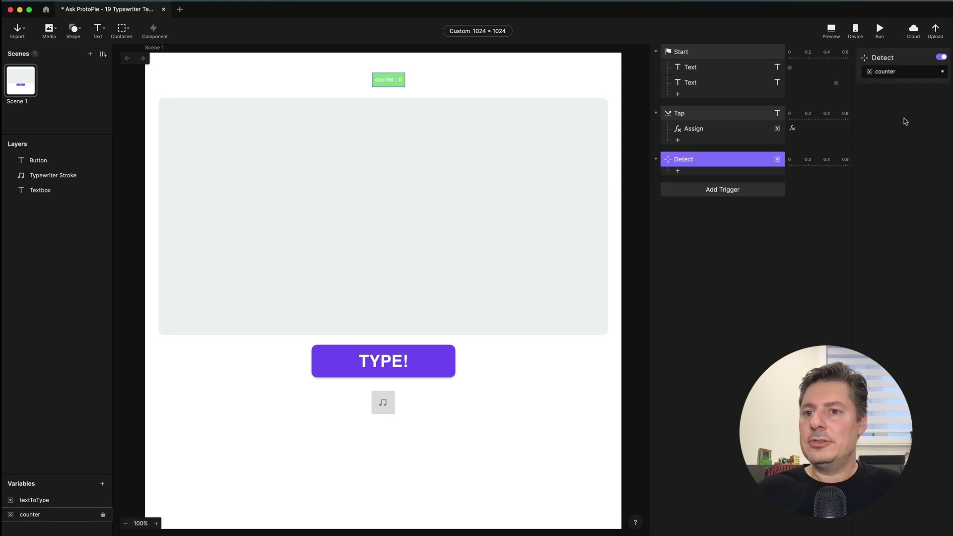
{"action": "double_click", "coordinate": [682, 159]}
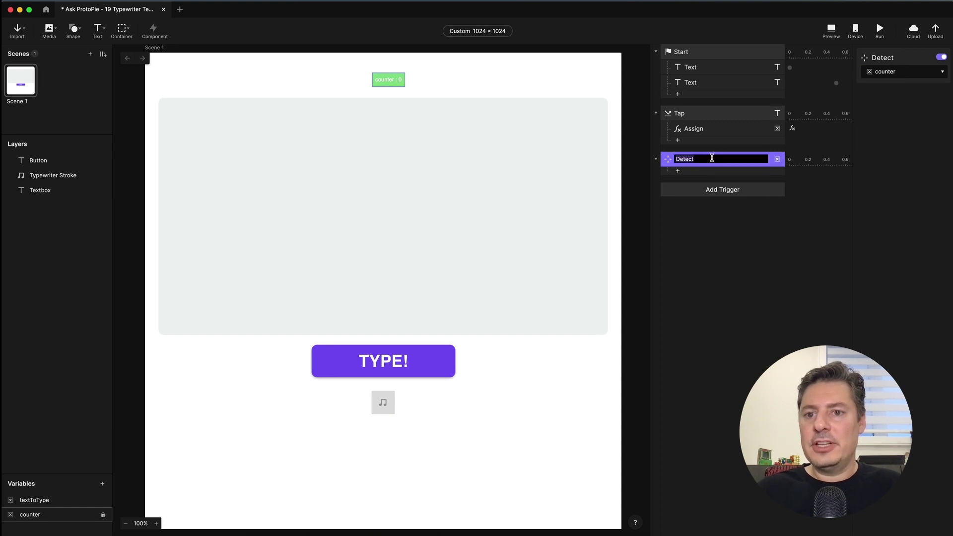
{"action": "key", "text": "Right"}
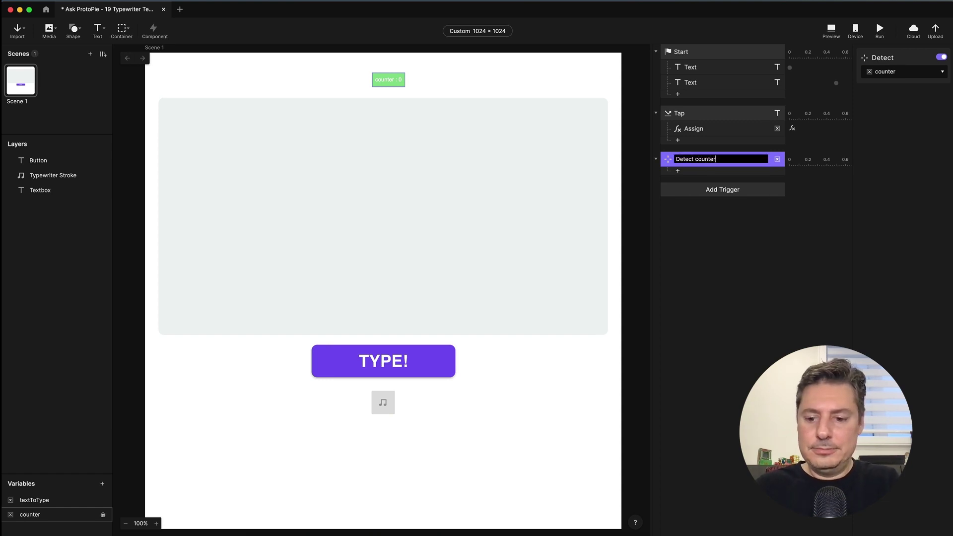
{"action": "type", "text": "counter"}
{"action": "key", "text": "Return"}
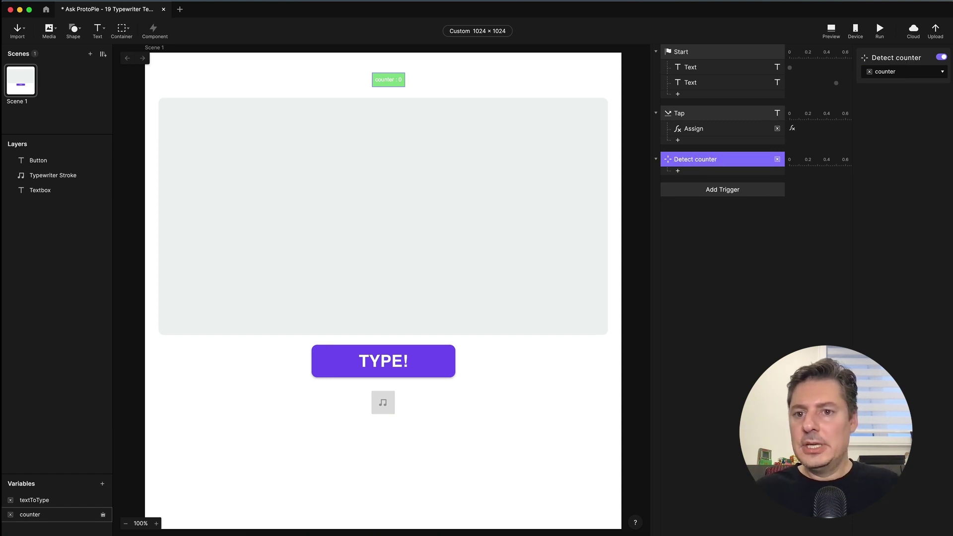
Add a Text response under the Detect counter trigger and target it at the Textbox layer
{"action": "left_click", "coordinate": [713, 175]}
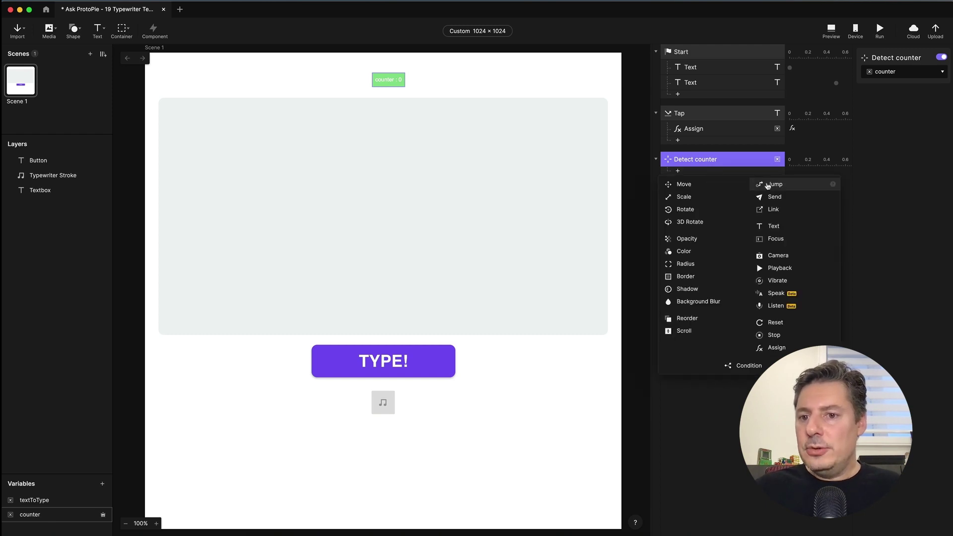
{"action": "left_click", "coordinate": [778, 228]}
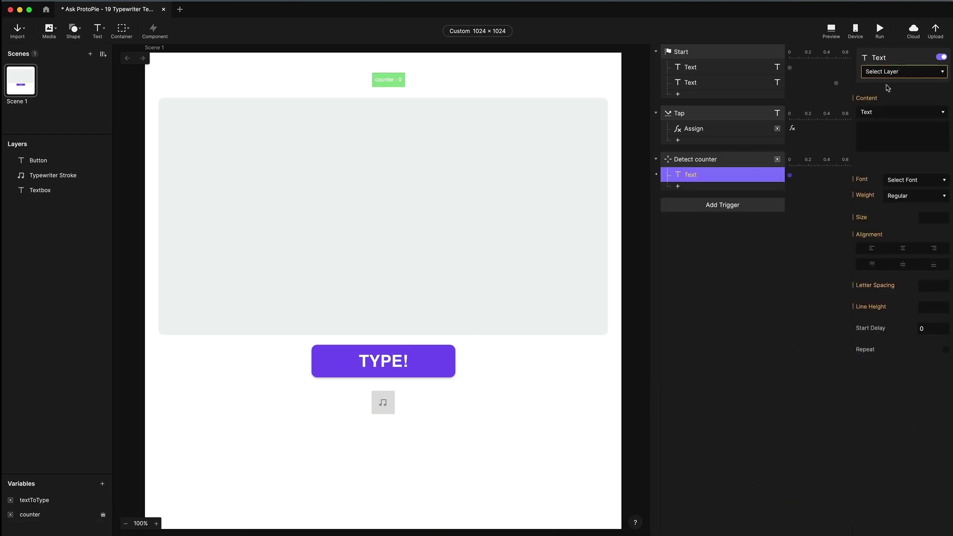
{"action": "left_click", "coordinate": [901, 74]}
{"action": "left_click", "coordinate": [901, 120]}
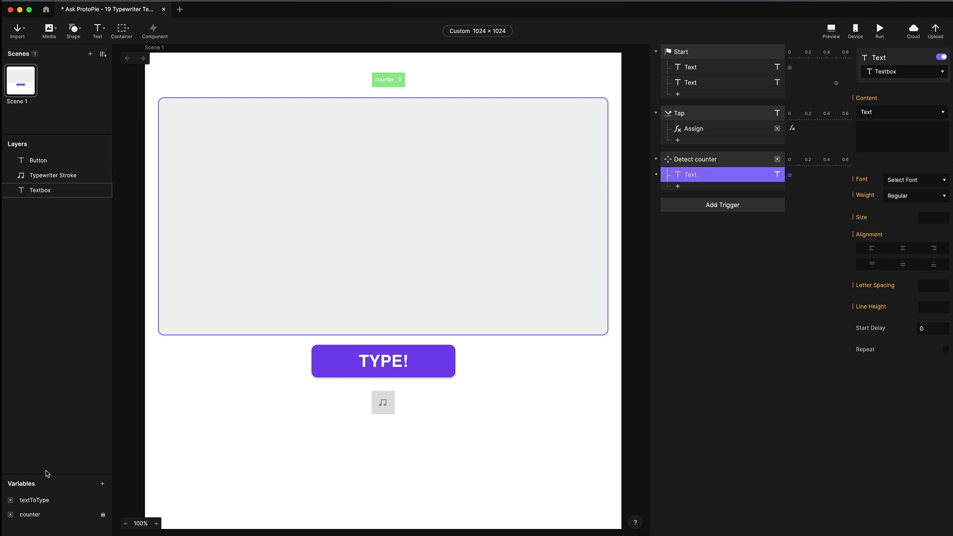
Review the textToType variable, read about the left function in the ProtoPie functions documentation in the browser, and return to ProtoPie
{"action": "left_click", "coordinate": [55, 501]}
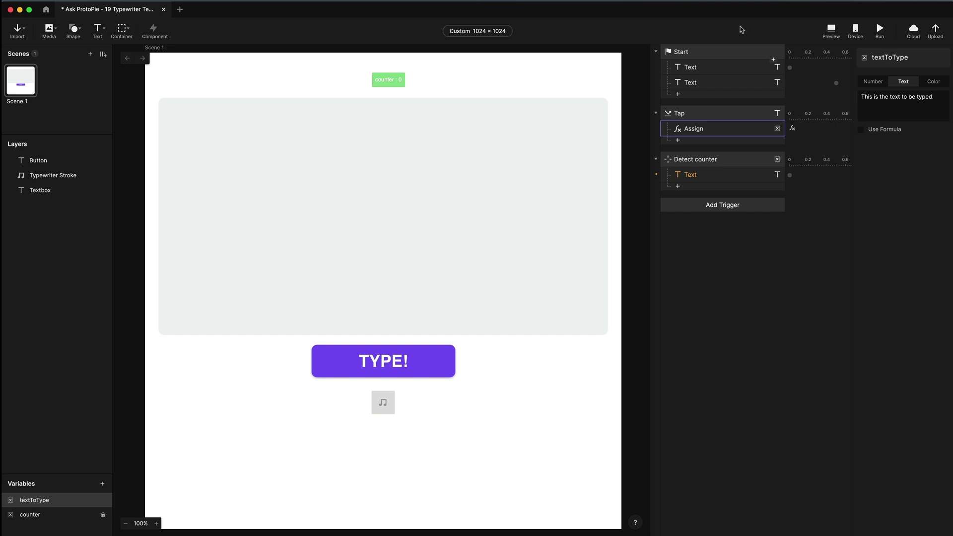
{"action": "key", "text": "super+Tab"}
{"action": "scroll", "coordinate": [425, 320], "scroll_direction": "down", "scroll_amount": 2}
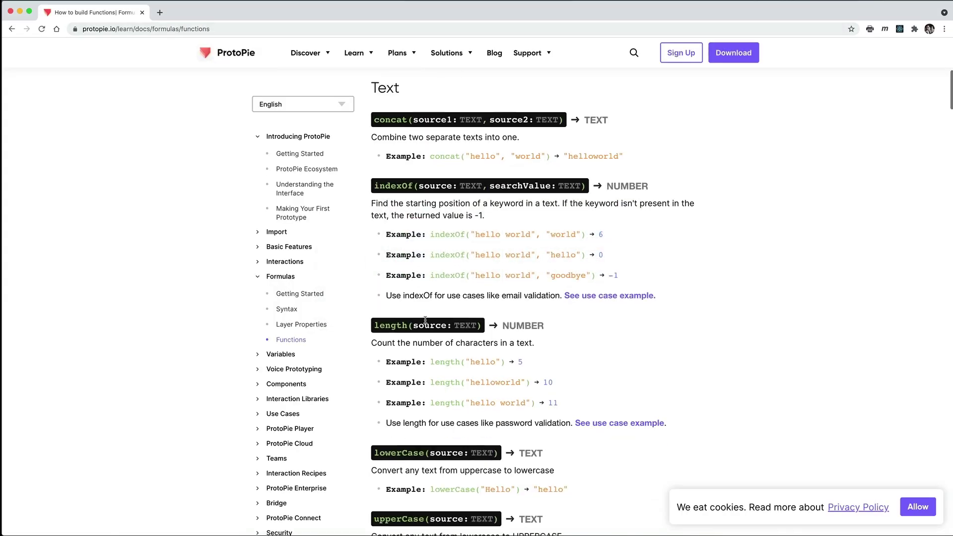
{"action": "scroll", "coordinate": [426, 320], "scroll_direction": "down", "scroll_amount": 5}
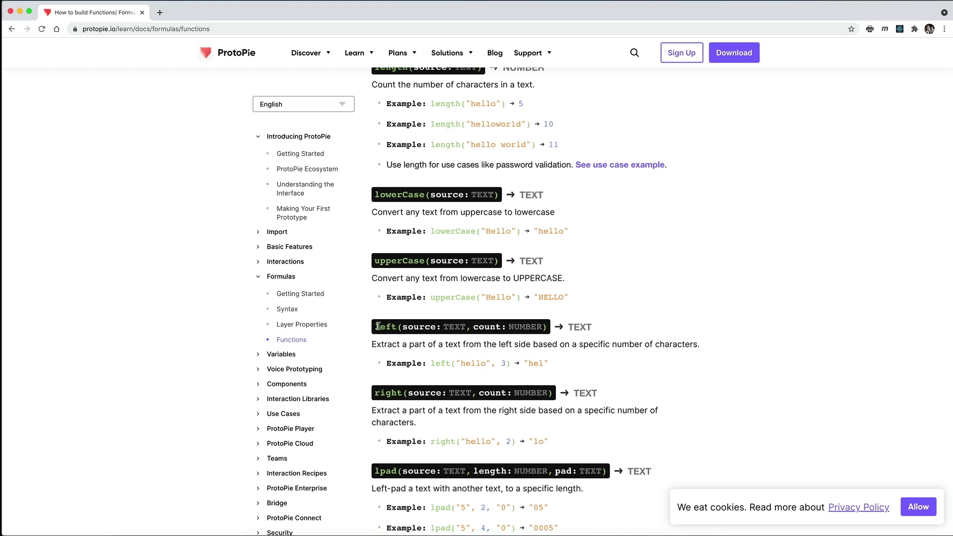
{"action": "left_click_drag", "start_coordinate": [378, 326], "coordinate": [548, 328]}
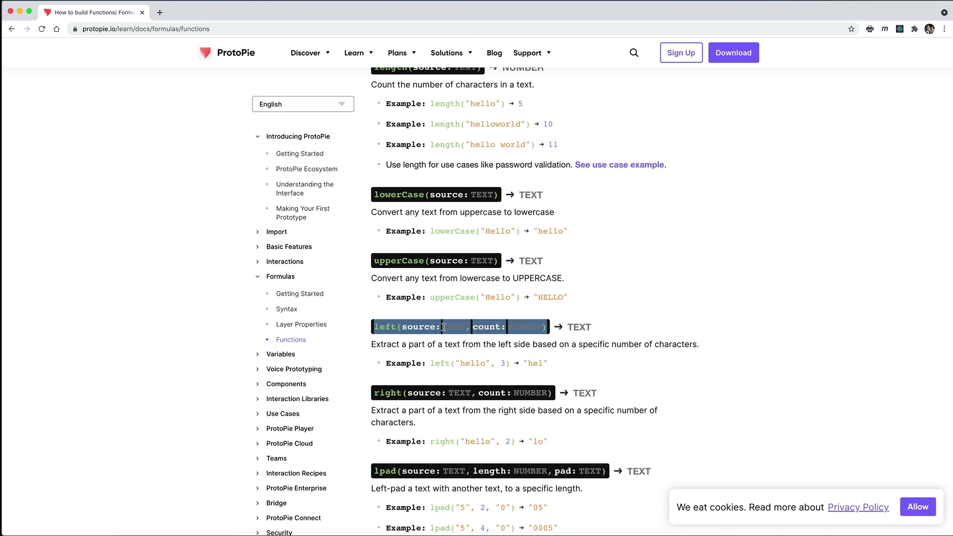
{"action": "left_click_drag", "start_coordinate": [414, 330], "coordinate": [542, 327]}
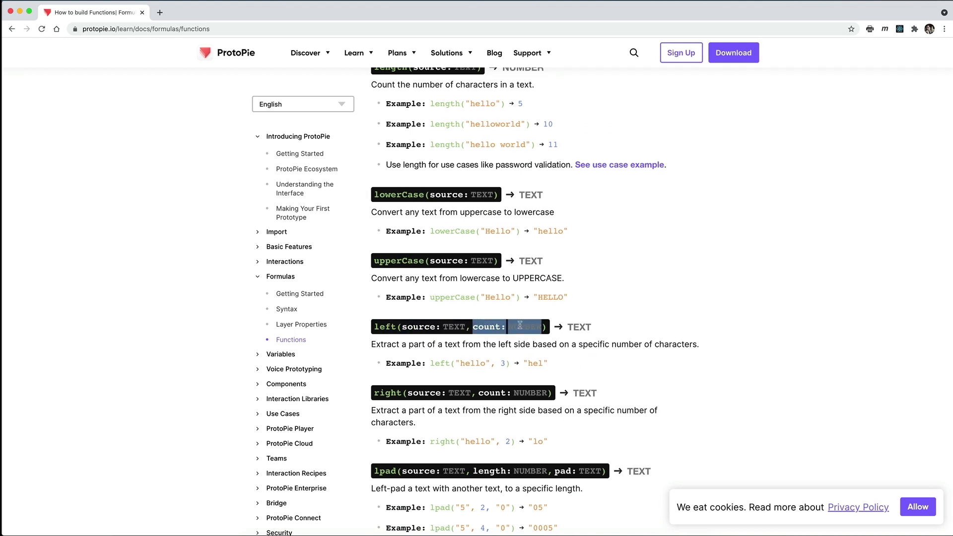
{"action": "left_click_drag", "start_coordinate": [402, 327], "coordinate": [466, 327]}
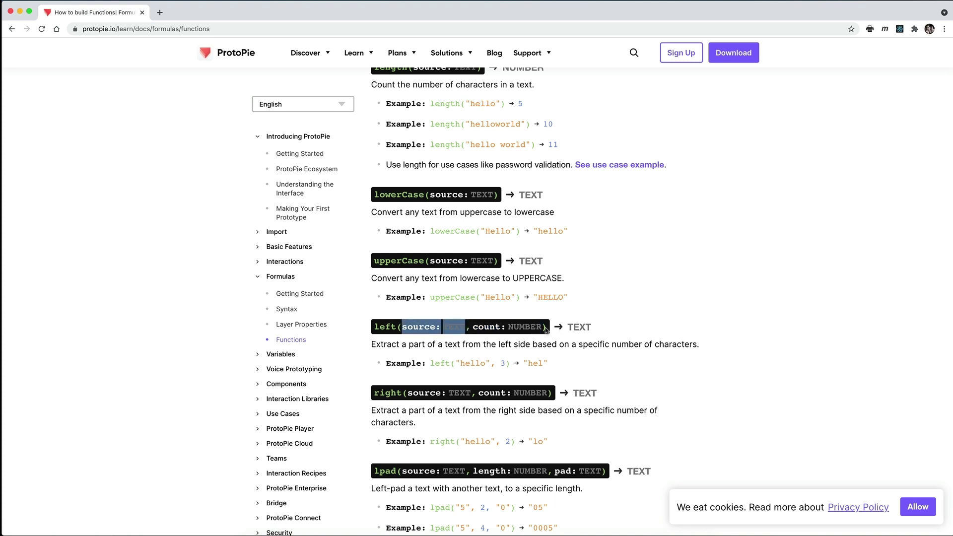
{"action": "left_click_drag", "start_coordinate": [489, 327], "coordinate": [515, 323]}
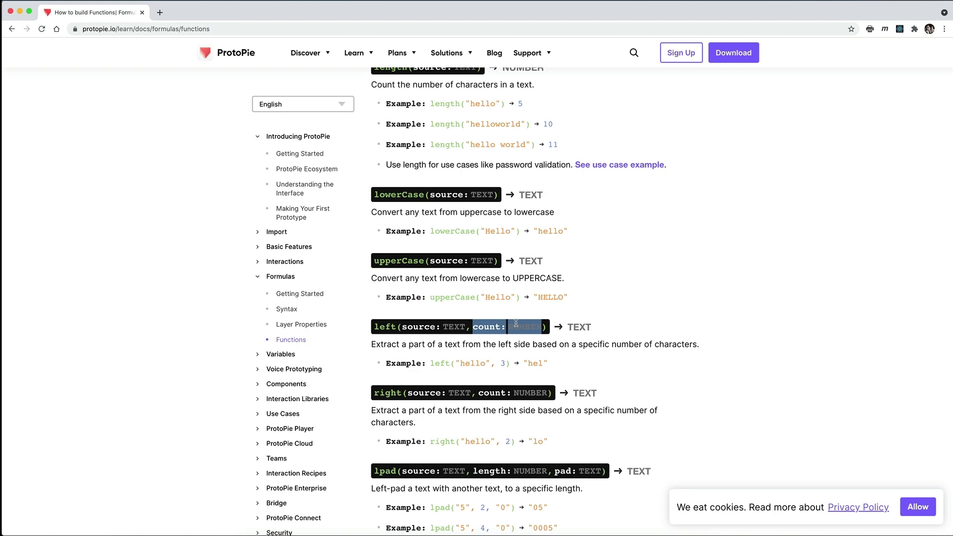
{"action": "key", "text": "super+Tab"}
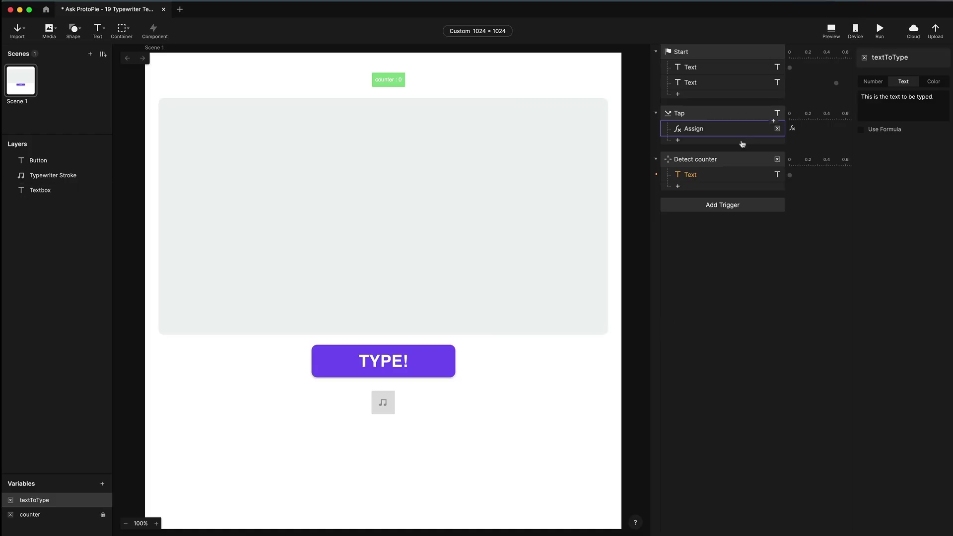
Set the content of the Text response under Detect counter to the formula left(textToType,counter)
{"action": "left_click", "coordinate": [720, 179]}
{"action": "left_click", "coordinate": [877, 137]}
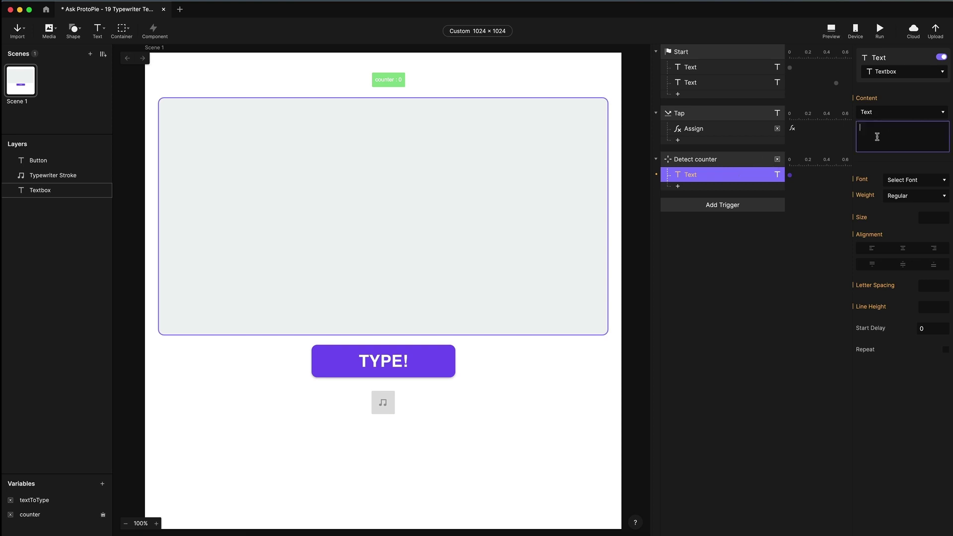
{"action": "left_click", "coordinate": [899, 115]}
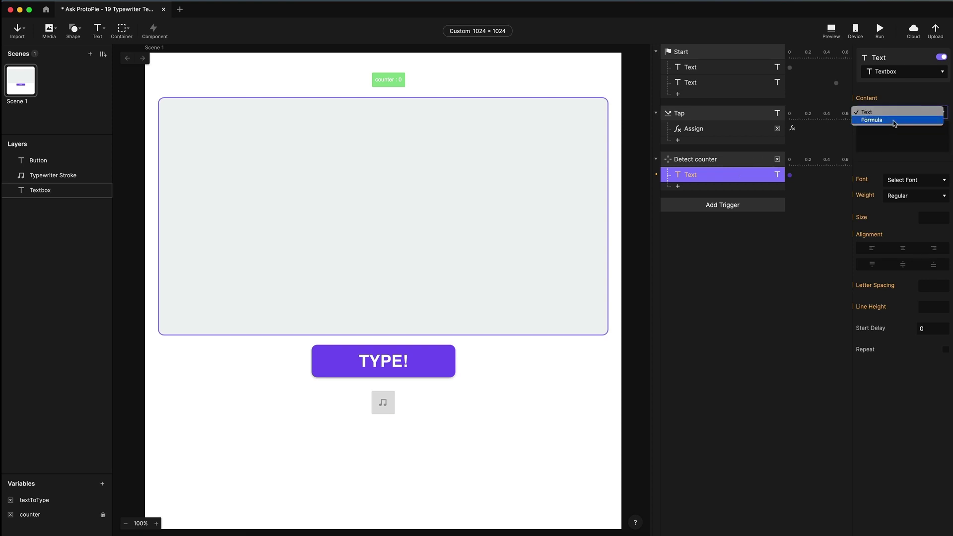
{"action": "left_click", "coordinate": [894, 119]}
{"action": "left_click", "coordinate": [921, 125]}
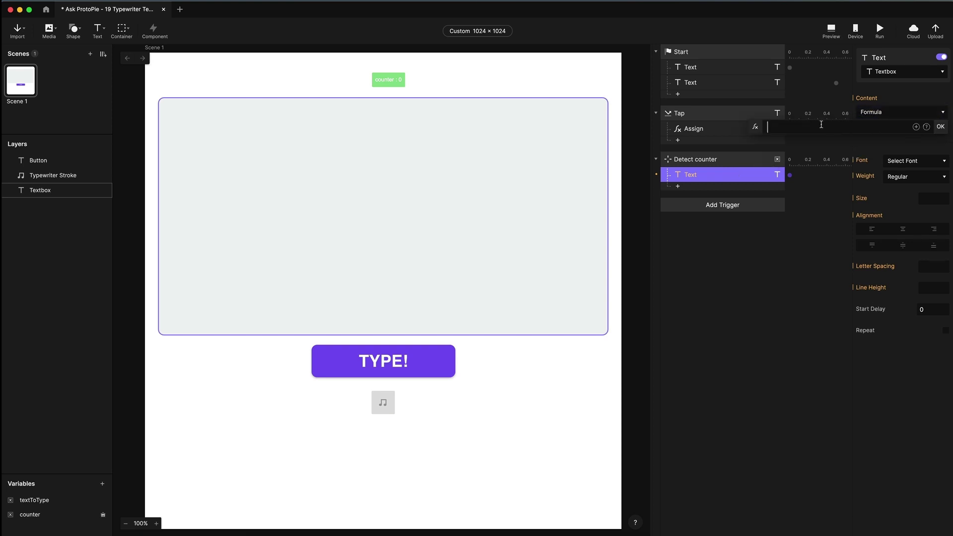
{"action": "type", "text": "left"}
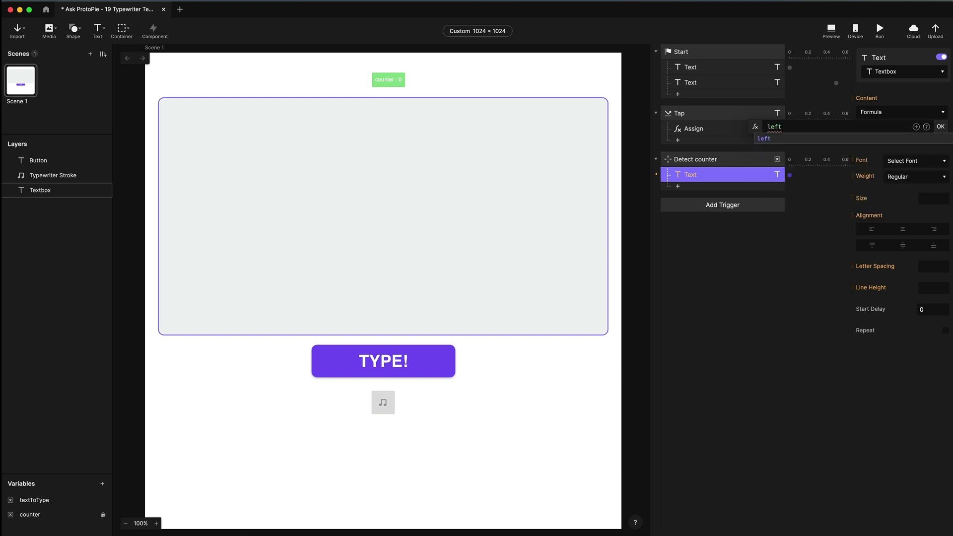
{"action": "type", "text": "("}
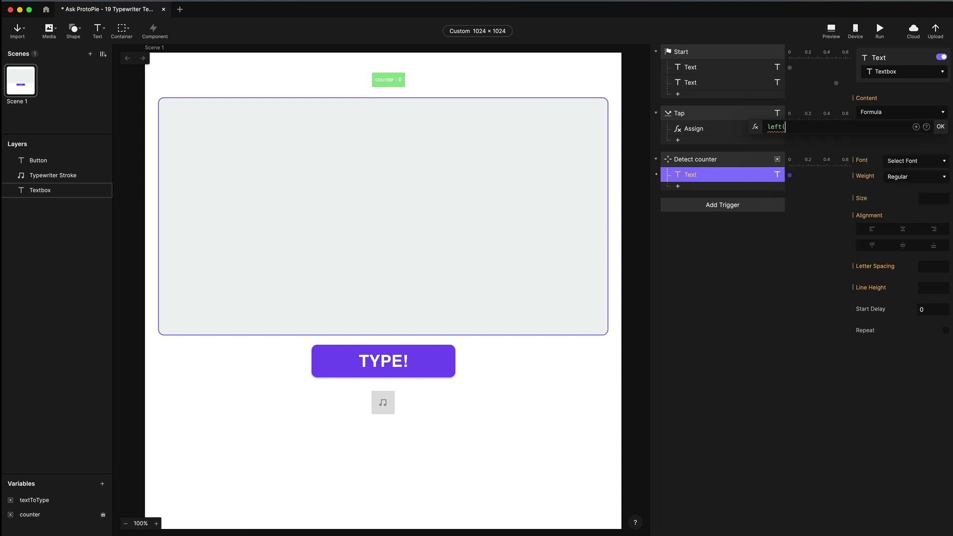
{"action": "type", "text": "textToType,coun"}
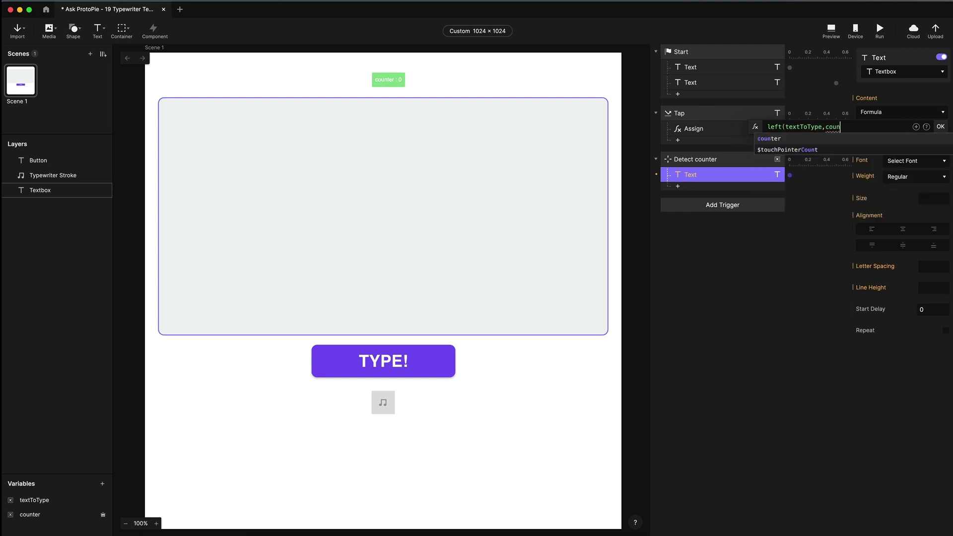
{"action": "type", "text": "ter)"}
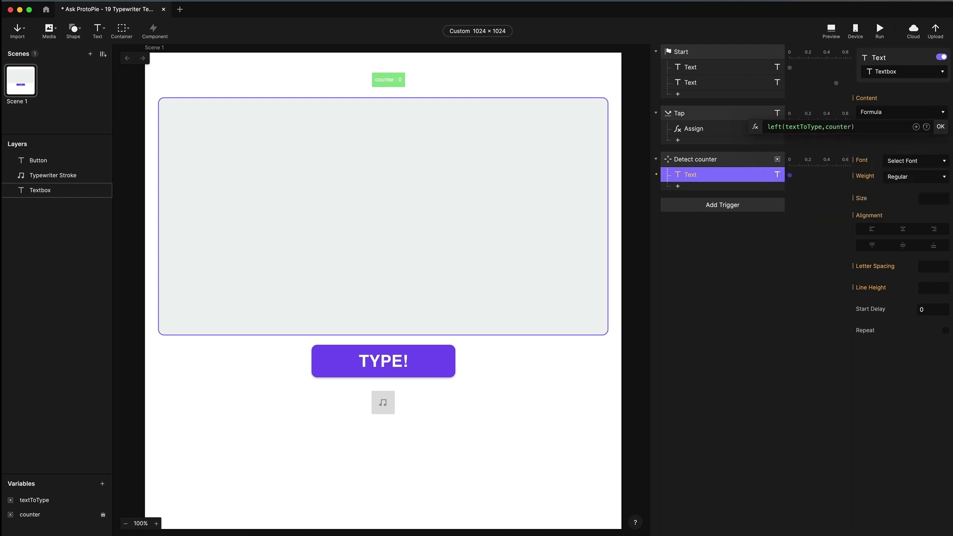
{"action": "key", "text": "Return"}
{"action": "left_click", "coordinate": [761, 296]}
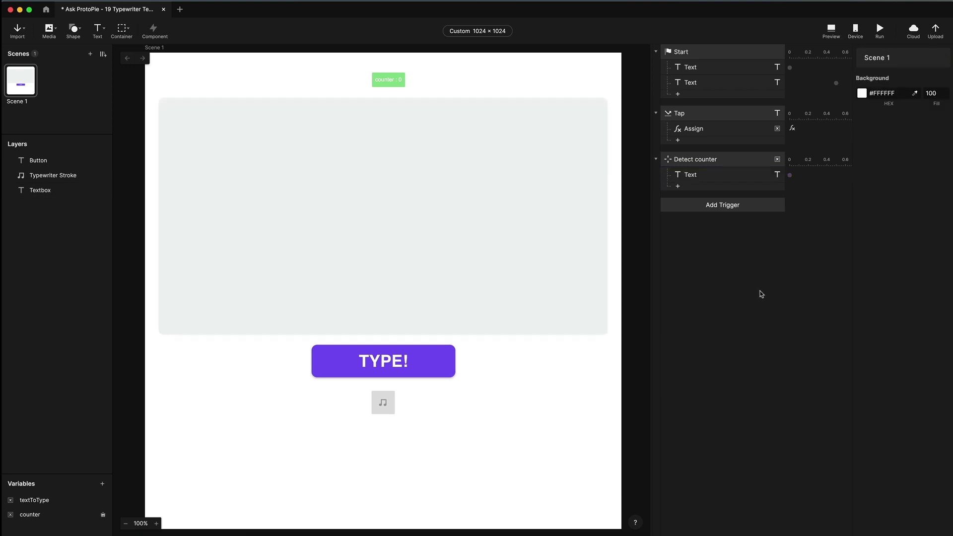
Preview the prototype, run the TYPE! button to check the typing in the text box, and close the preview
{"action": "left_click", "coordinate": [831, 31]}
{"action": "left_click", "coordinate": [547, 344]}
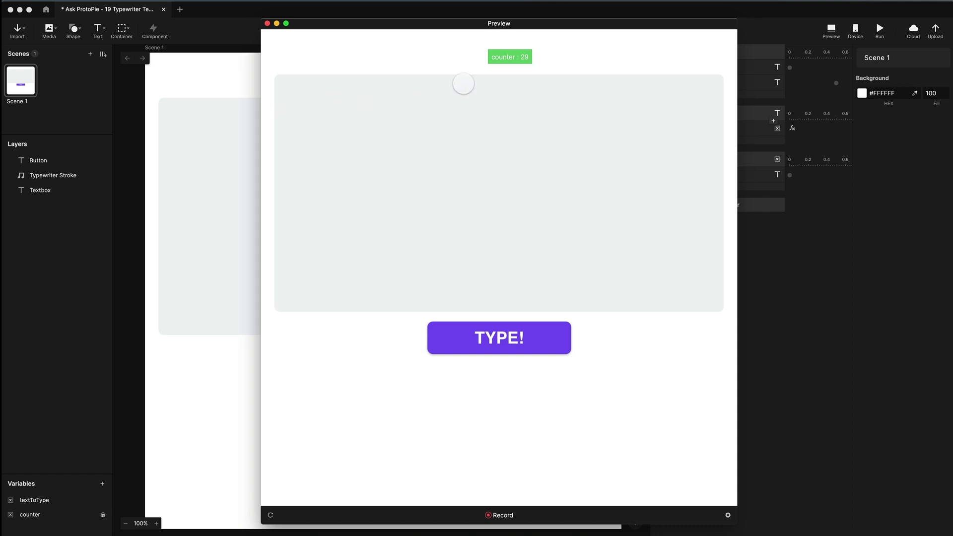
{"action": "left_click", "coordinate": [268, 23]}
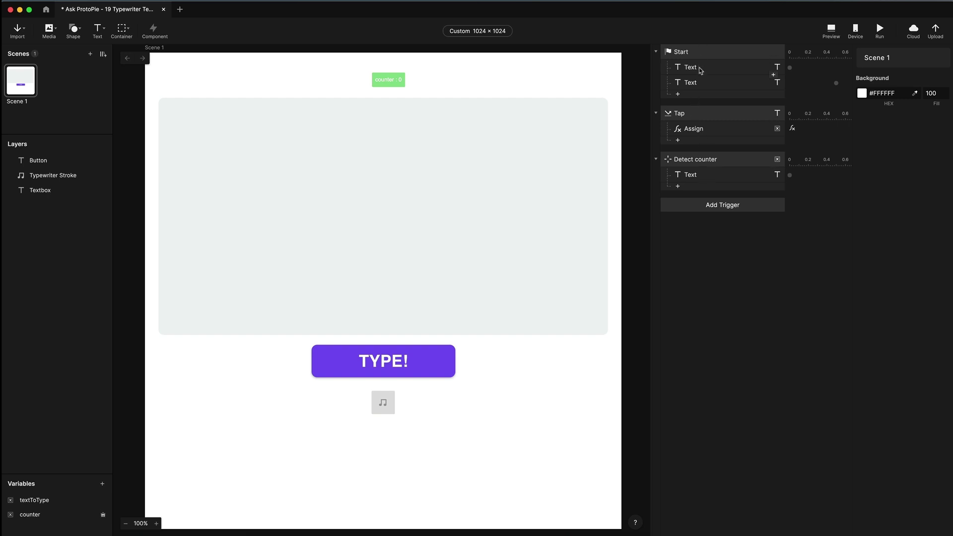
Add a Stop response for the Textbox layer above the Assign in the Tap trigger and rename it Stop blinking cursor
{"action": "left_click", "coordinate": [703, 115]}
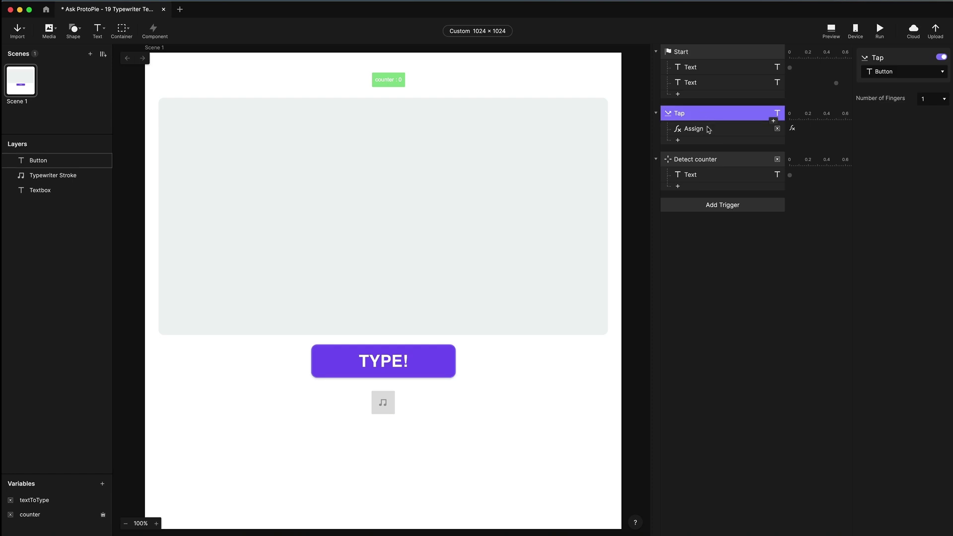
{"action": "left_click", "coordinate": [773, 121]}
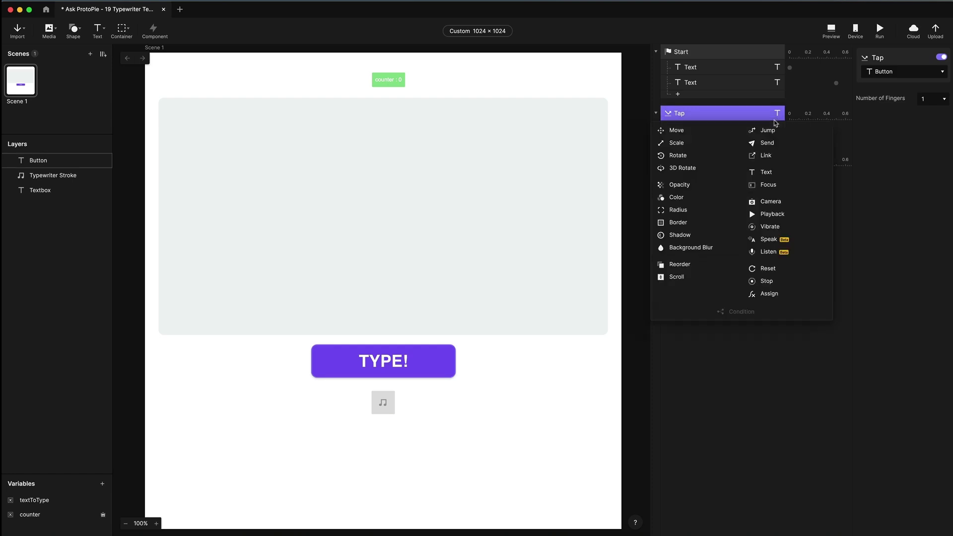
{"action": "left_click", "coordinate": [767, 281]}
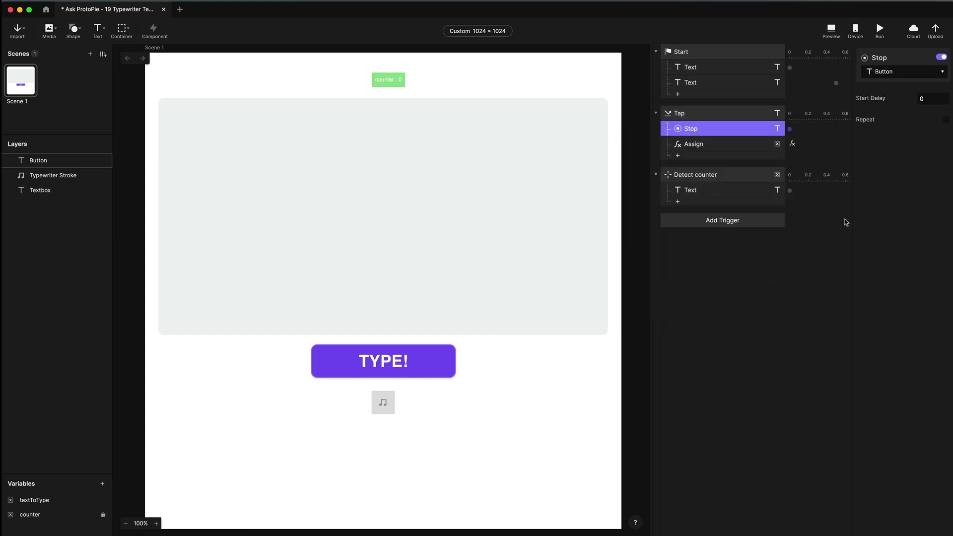
{"action": "left_click", "coordinate": [909, 75]}
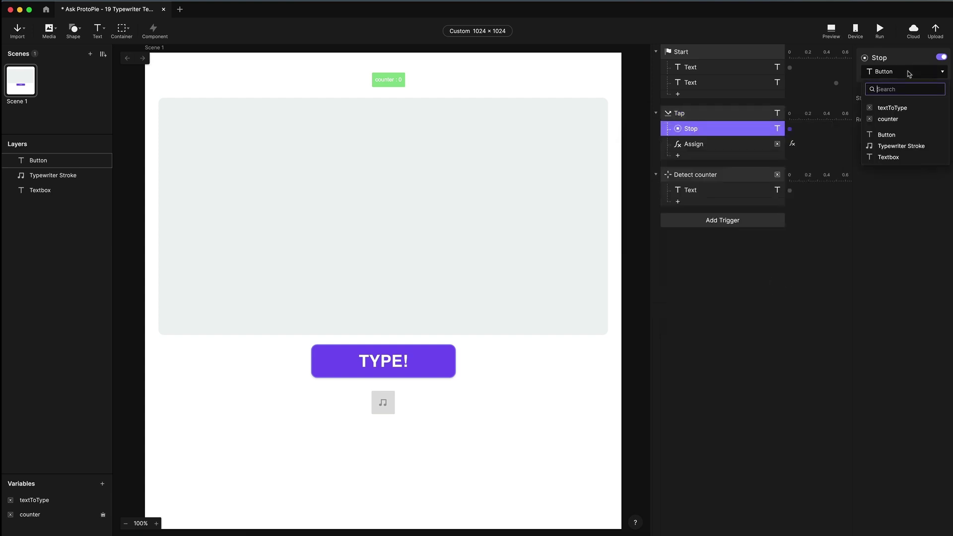
{"action": "left_click", "coordinate": [889, 157]}
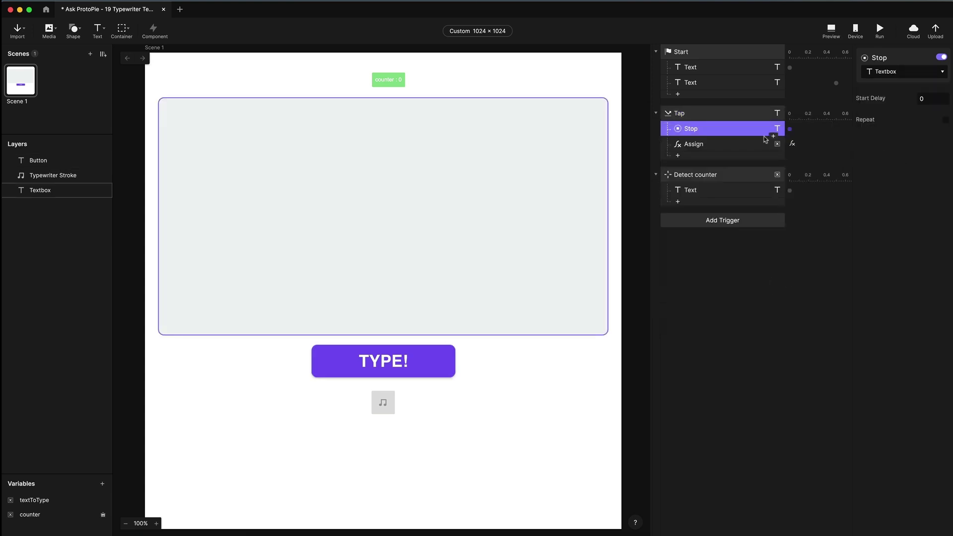
{"action": "double_click", "coordinate": [697, 130]}
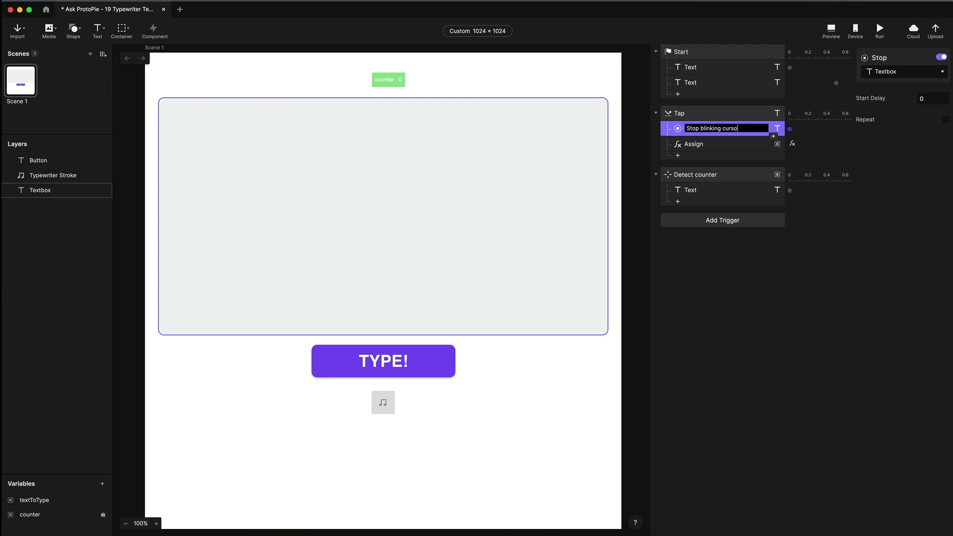
{"action": "key", "text": "Return"}
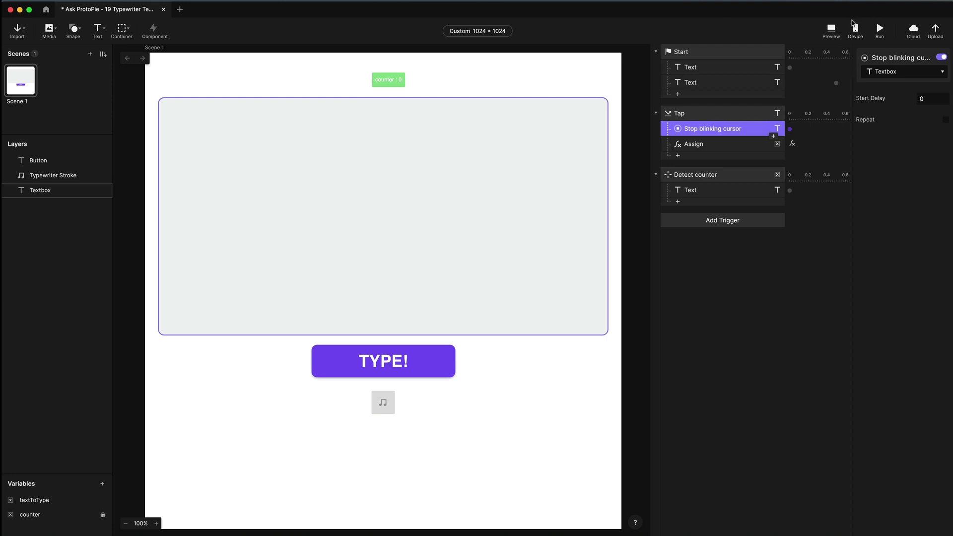
Preview the prototype to check that TYPE! types out the text without the blinking cursor interfering, and close the preview
{"action": "left_click", "coordinate": [830, 31]}
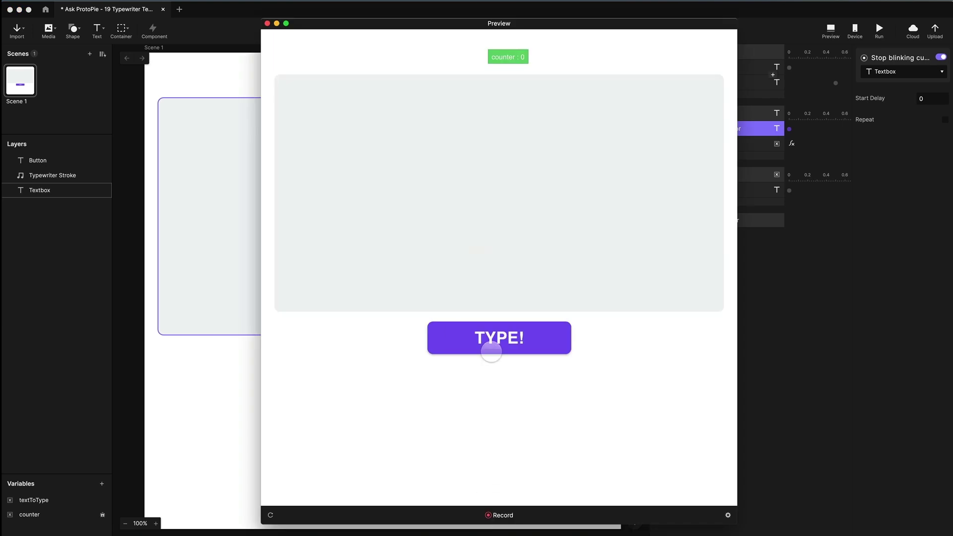
{"action": "left_click", "coordinate": [491, 341]}
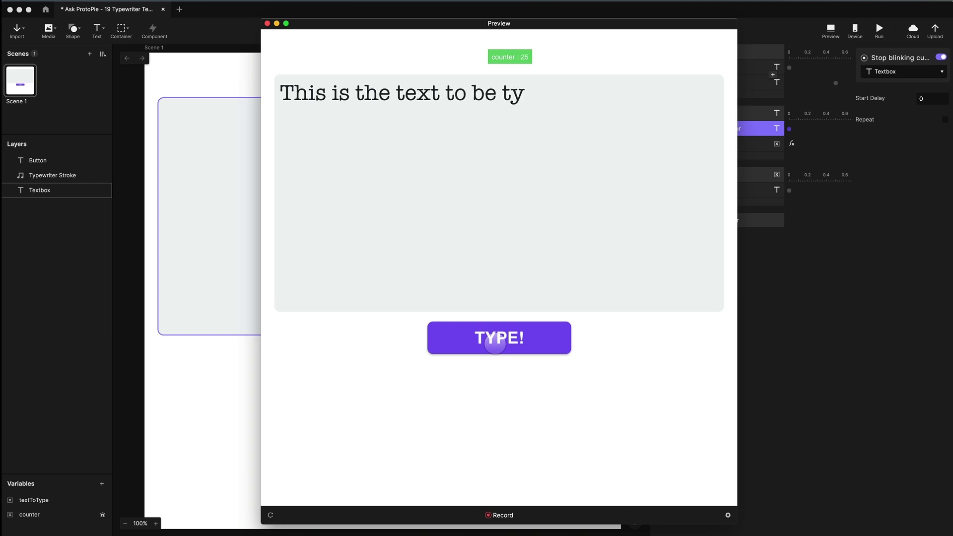
{"action": "left_click", "coordinate": [268, 23]}
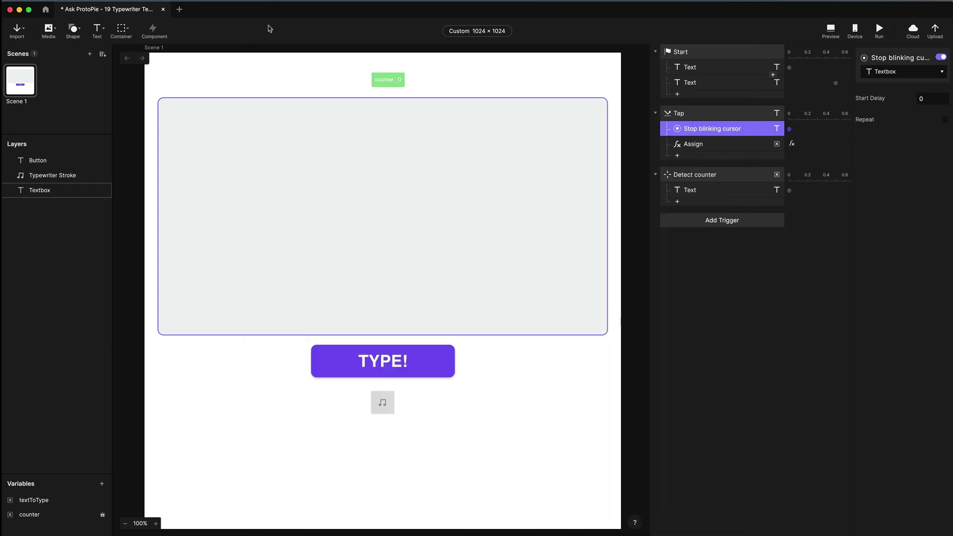
Set the repeat interval of the Tap trigger's counter Assign response to 0.1 seconds
{"action": "left_click", "coordinate": [708, 145]}
{"action": "left_click", "coordinate": [935, 167]}
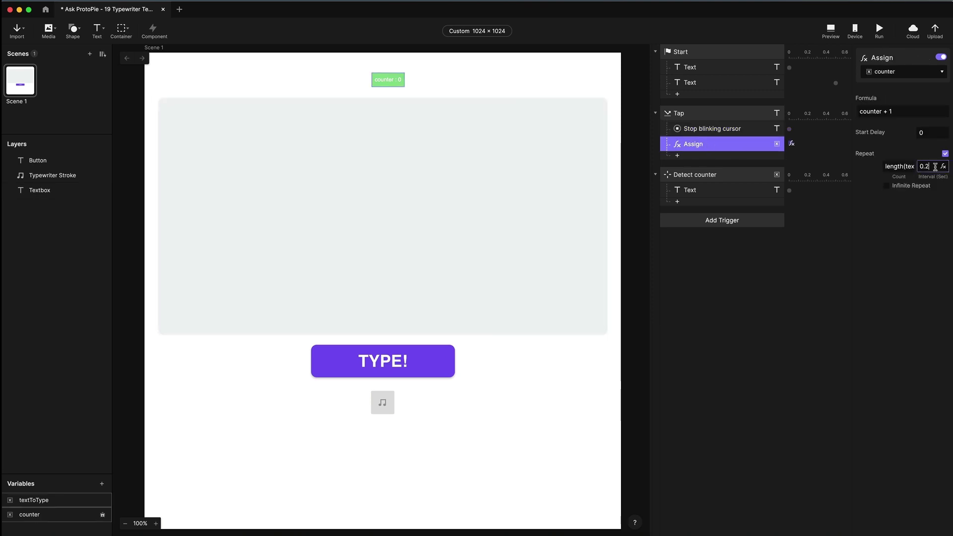
{"action": "left_click", "coordinate": [944, 167]}
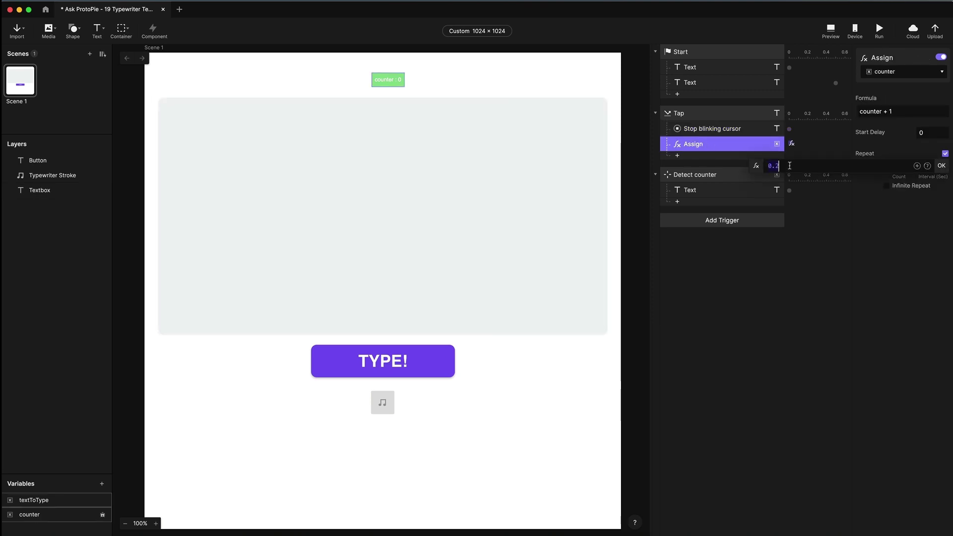
{"action": "type", "text": "0.1"}
{"action": "key", "text": "Return"}
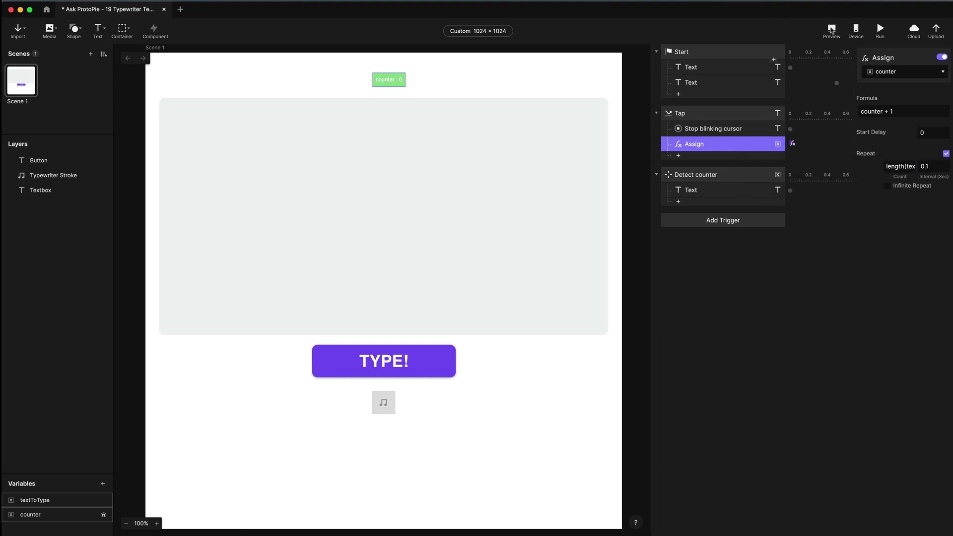
Preview the prototype, run TYPE! to check the typing speed at the 0.1-second interval, and close the preview
{"action": "left_click", "coordinate": [831, 30]}
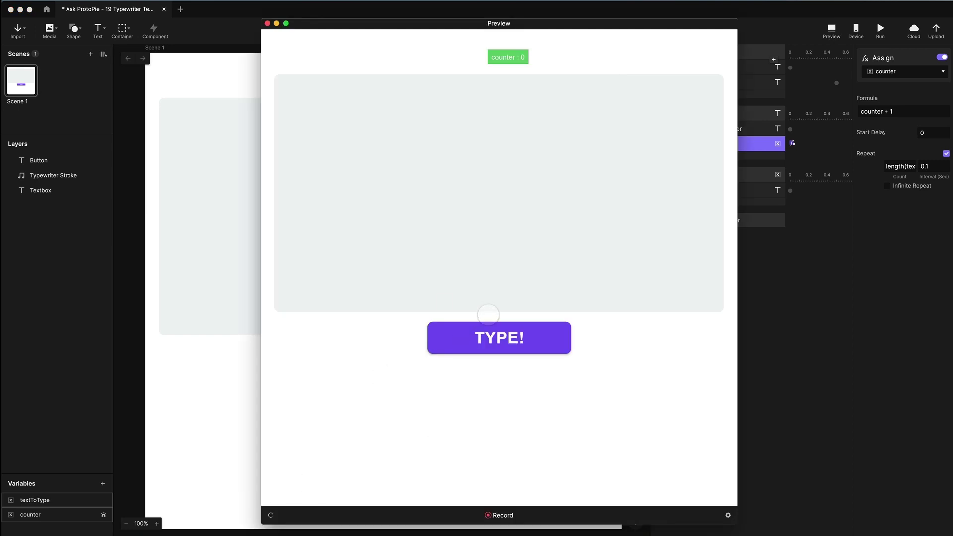
{"action": "left_click", "coordinate": [489, 341]}
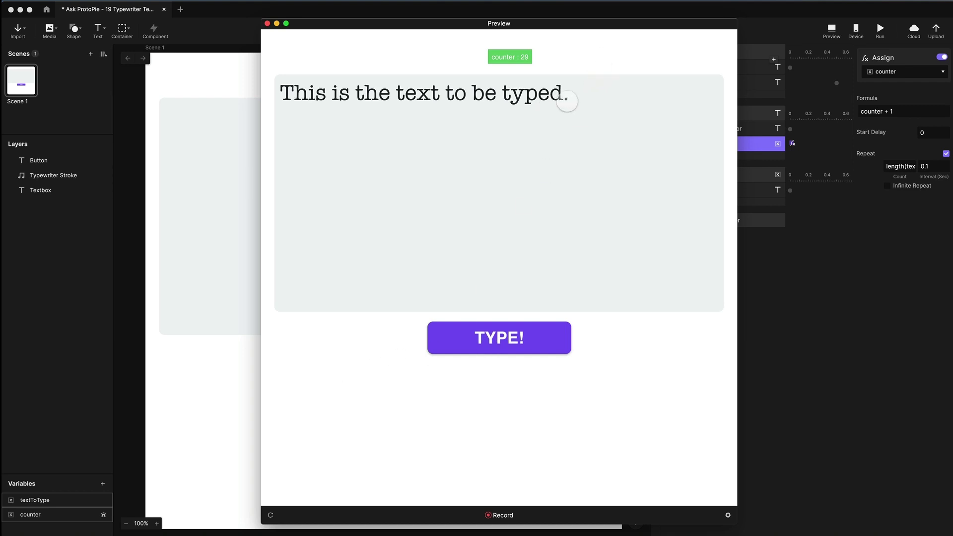
{"action": "left_click", "coordinate": [267, 23]}
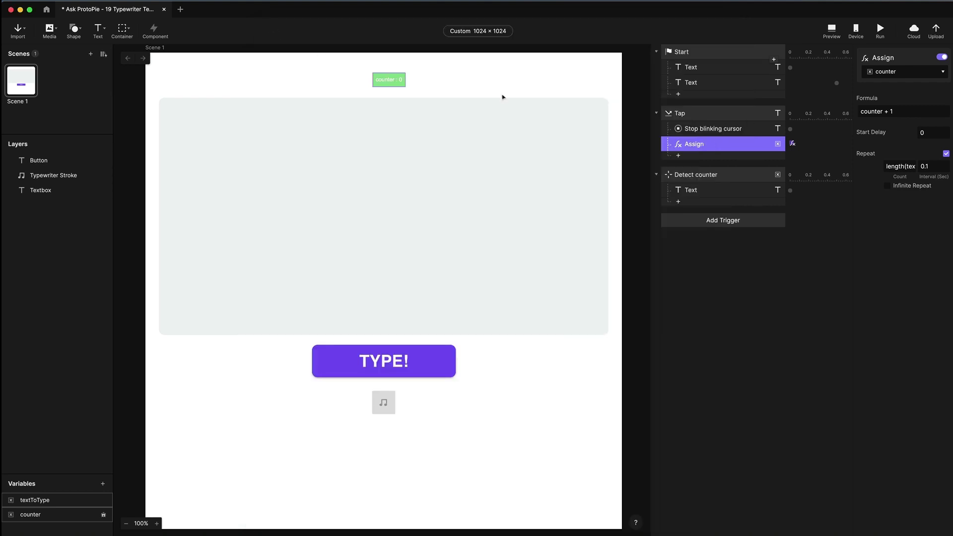
Append a cursor character to the Detect counter trigger's Text formula, making it left(textToType,counter) + "|"
{"action": "left_click", "coordinate": [721, 192]}
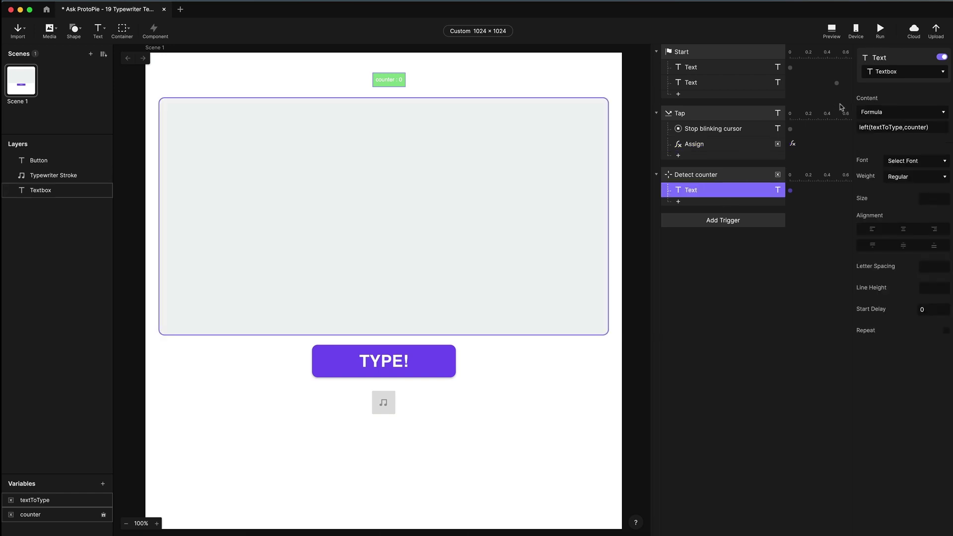
{"action": "left_click", "coordinate": [943, 131]}
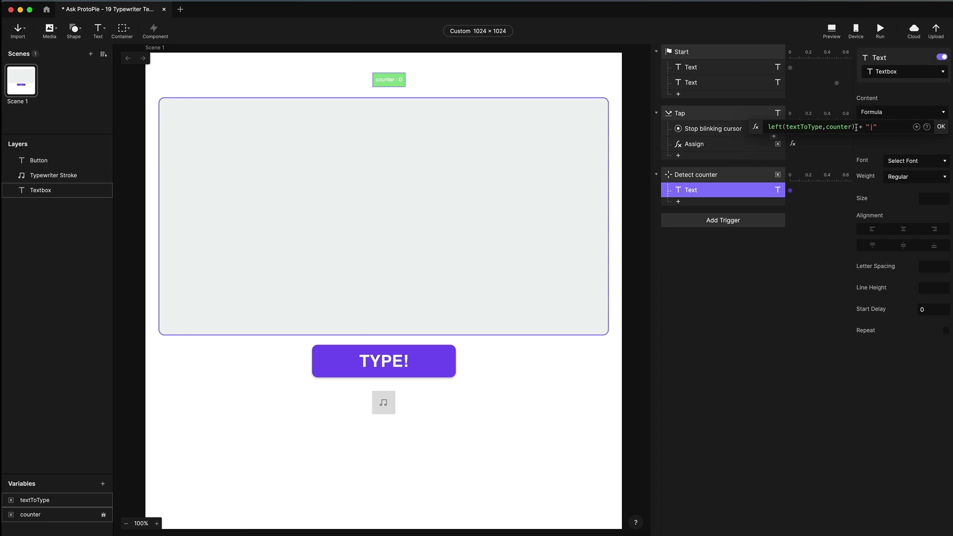
{"action": "left_click_drag", "start_coordinate": [768, 124], "coordinate": [858, 127]}
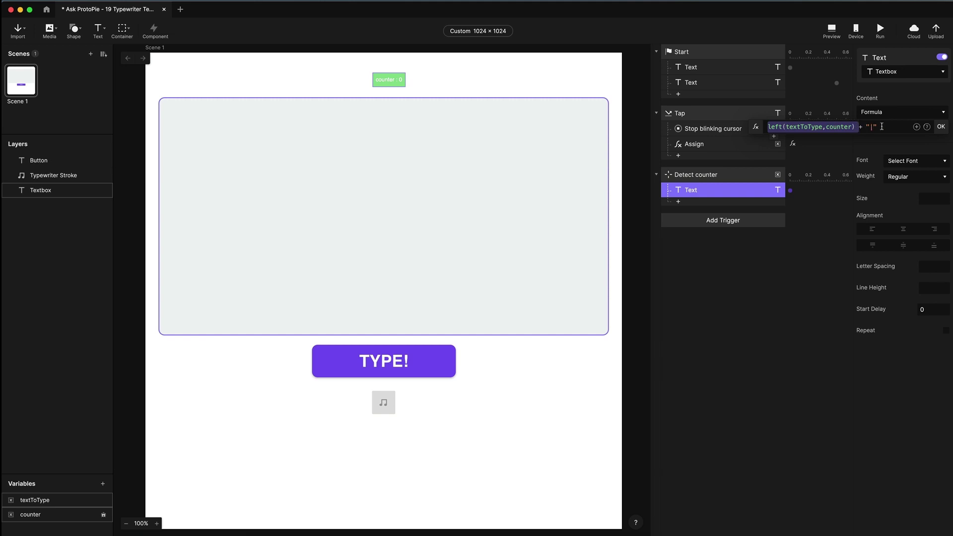
{"action": "left_click", "coordinate": [941, 127]}
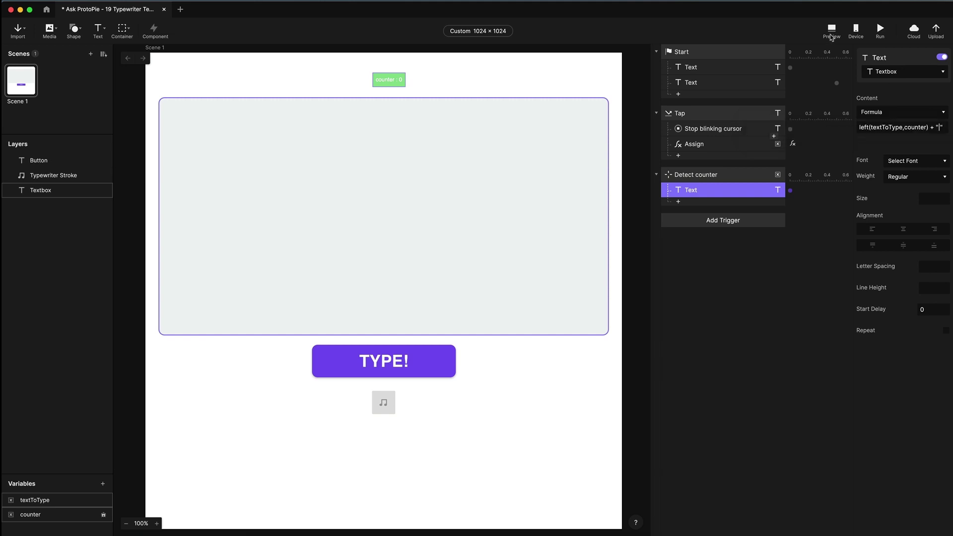
Preview the prototype to check that the cursor follows the text while TYPE! runs, and close the preview
{"action": "left_click", "coordinate": [832, 31]}
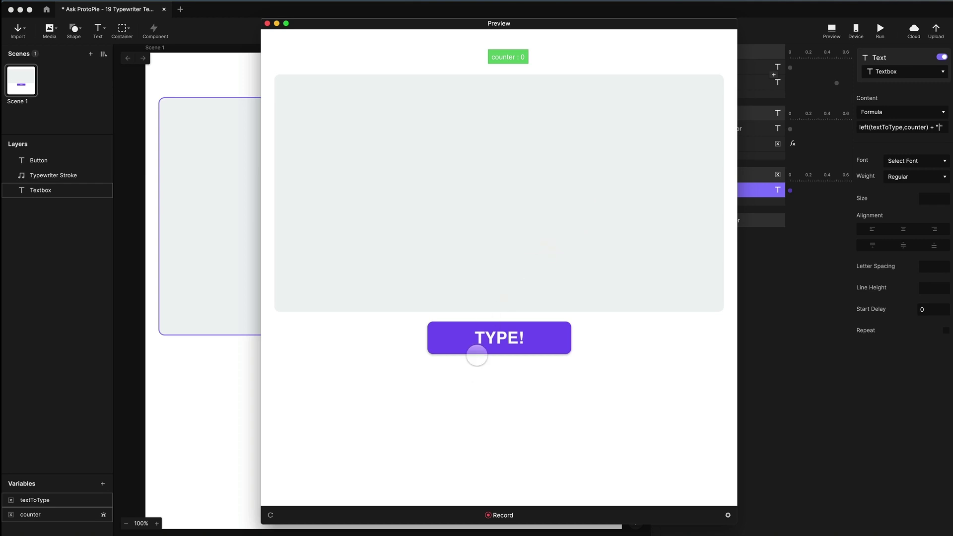
{"action": "left_click", "coordinate": [489, 339]}
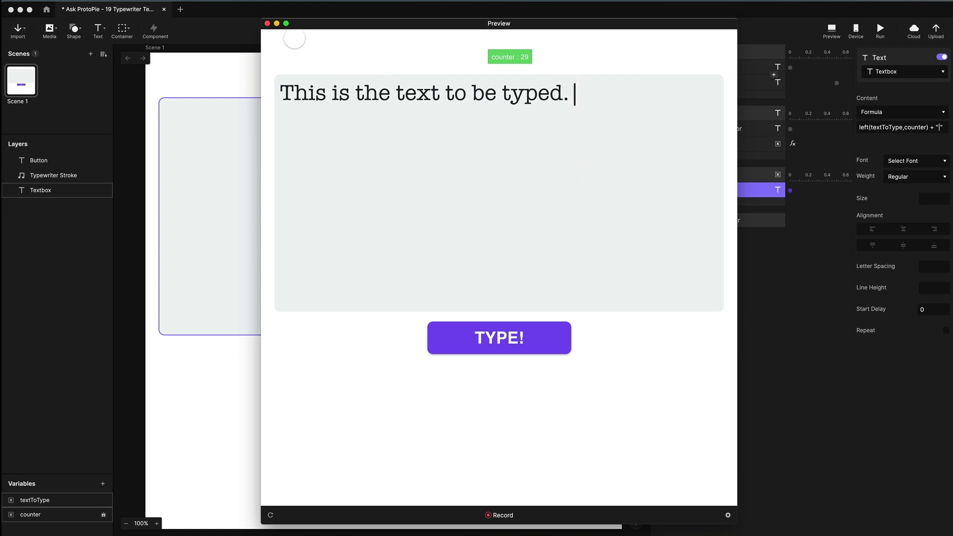
{"action": "left_click", "coordinate": [268, 24]}
{"action": "left_click", "coordinate": [755, 304]}
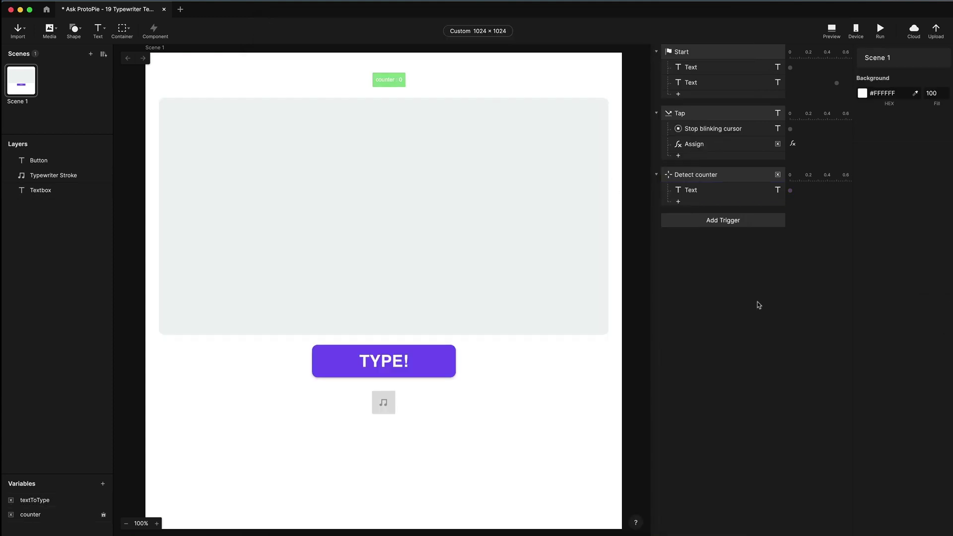
Add a Condition under the Detect counter trigger that compares the counter variable with a formula
{"action": "left_click", "coordinate": [727, 175]}
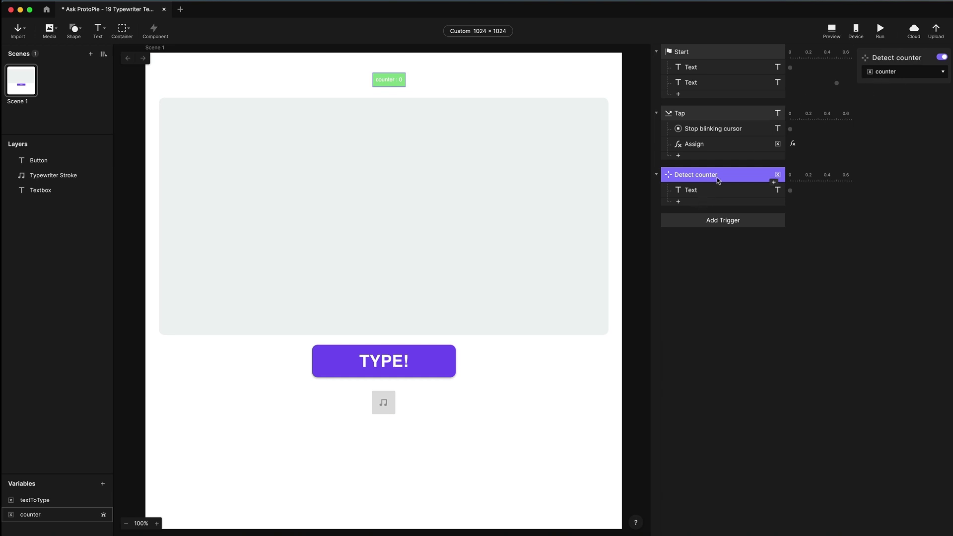
{"action": "left_click", "coordinate": [717, 205]}
{"action": "left_click", "coordinate": [748, 396]}
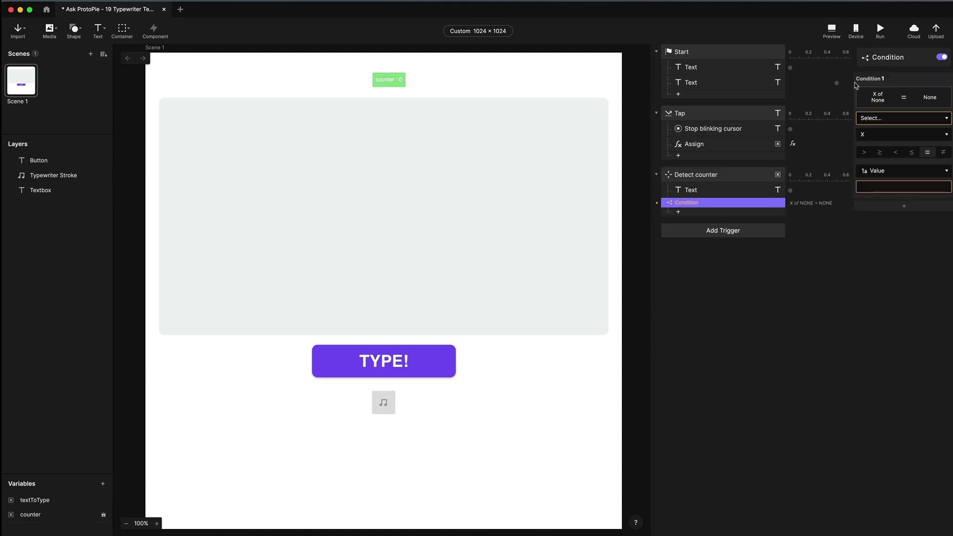
{"action": "left_click", "coordinate": [909, 119]}
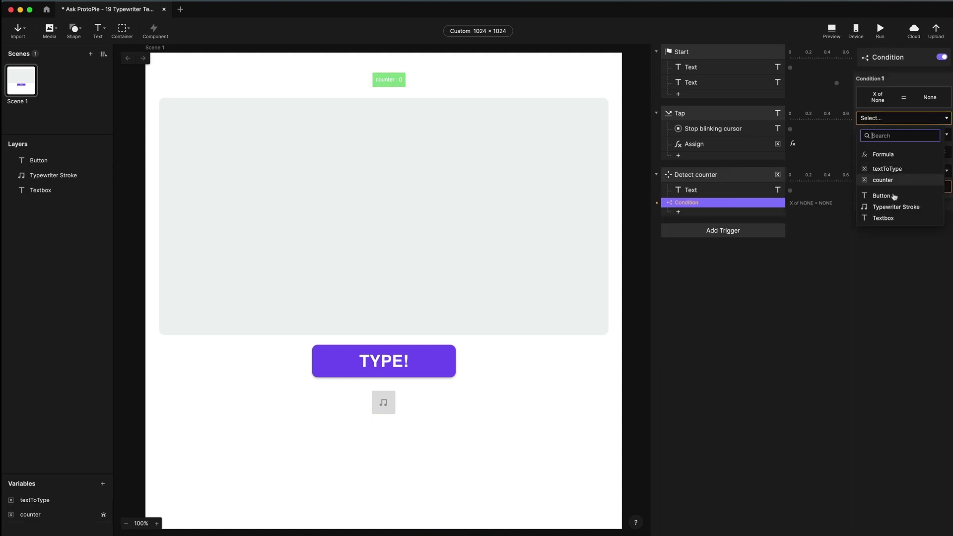
{"action": "left_click", "coordinate": [894, 180]}
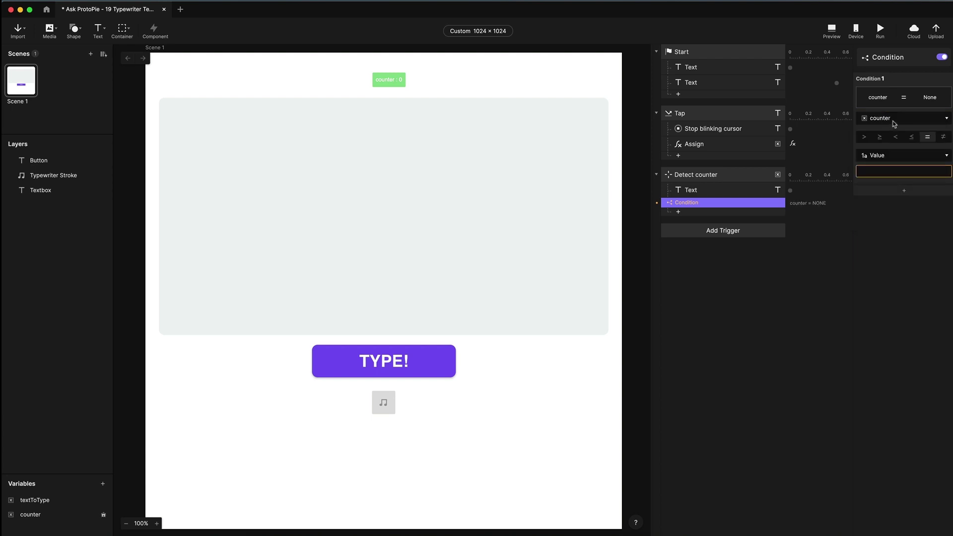
{"action": "left_click", "coordinate": [905, 154]}
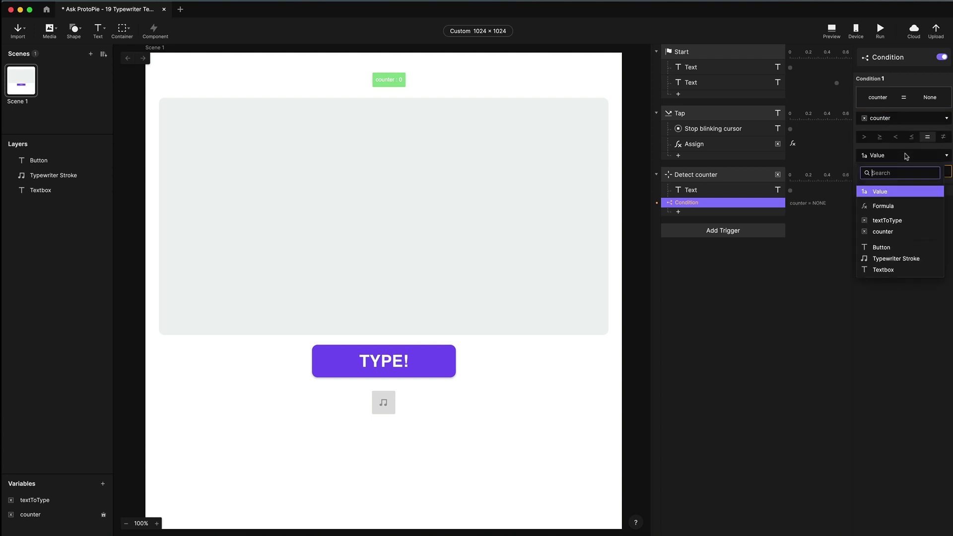
{"action": "left_click", "coordinate": [897, 205]}
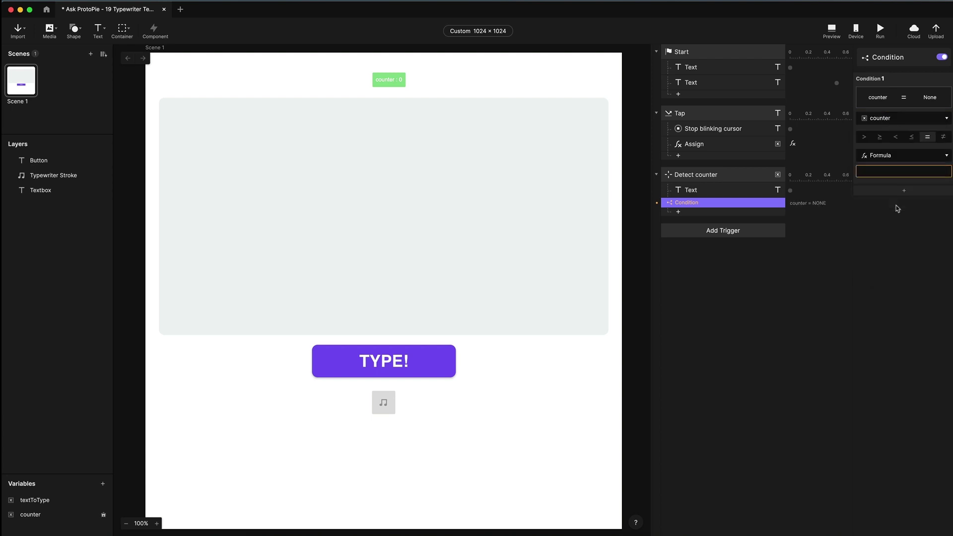
Copy length(textToType) from the Tap trigger's Assign repeat count and use it as the condition's comparison formula
{"action": "left_click", "coordinate": [717, 145]}
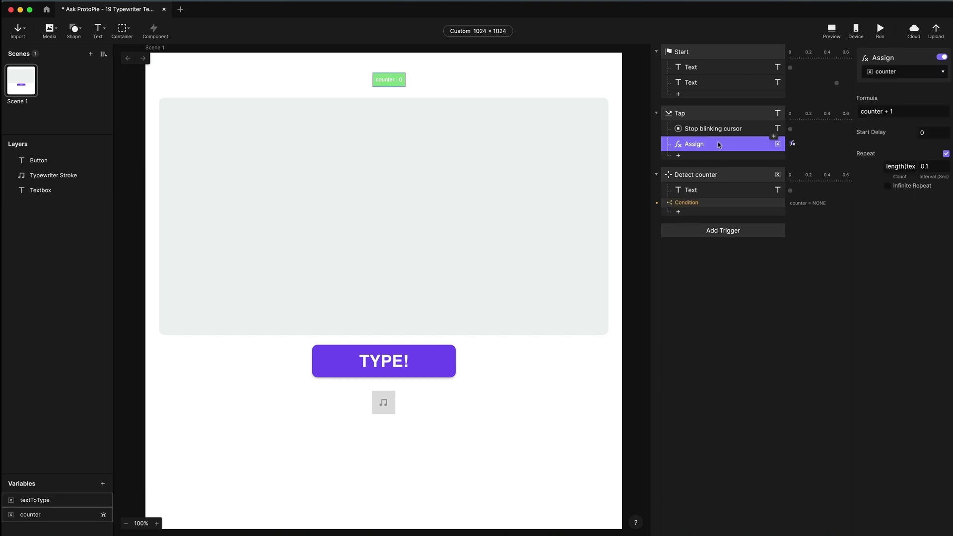
{"action": "left_click", "coordinate": [907, 167]}
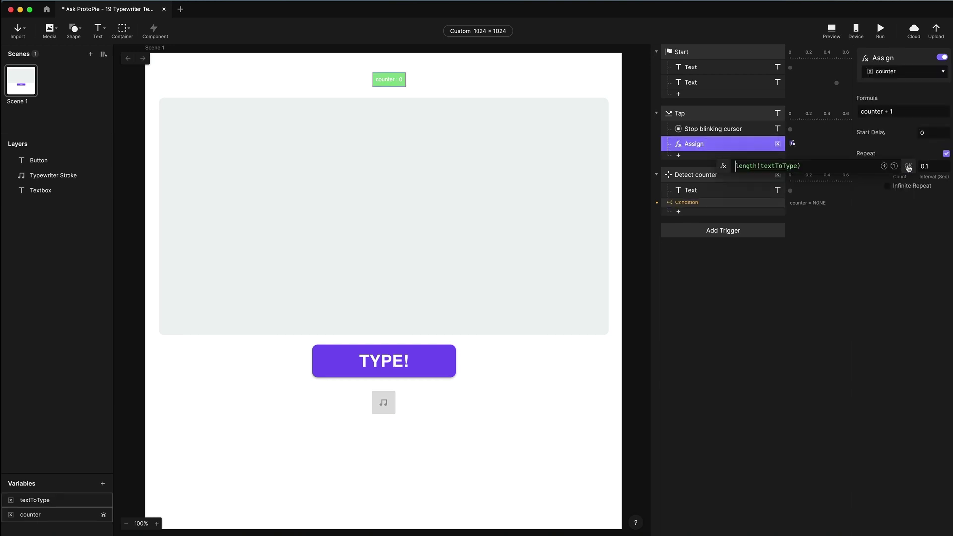
{"action": "triple_click", "coordinate": [806, 166]}
{"action": "key", "text": "ctrl+c"}
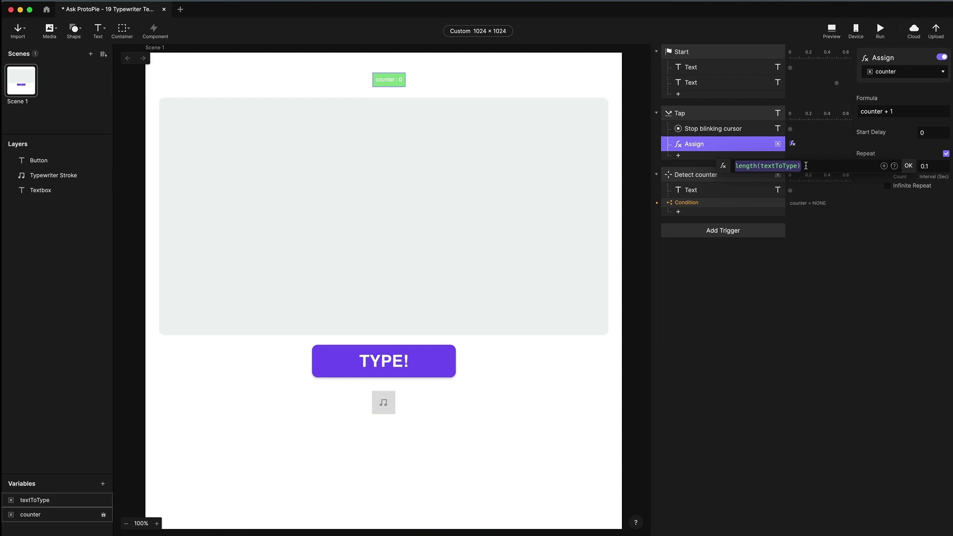
{"action": "left_click", "coordinate": [691, 203]}
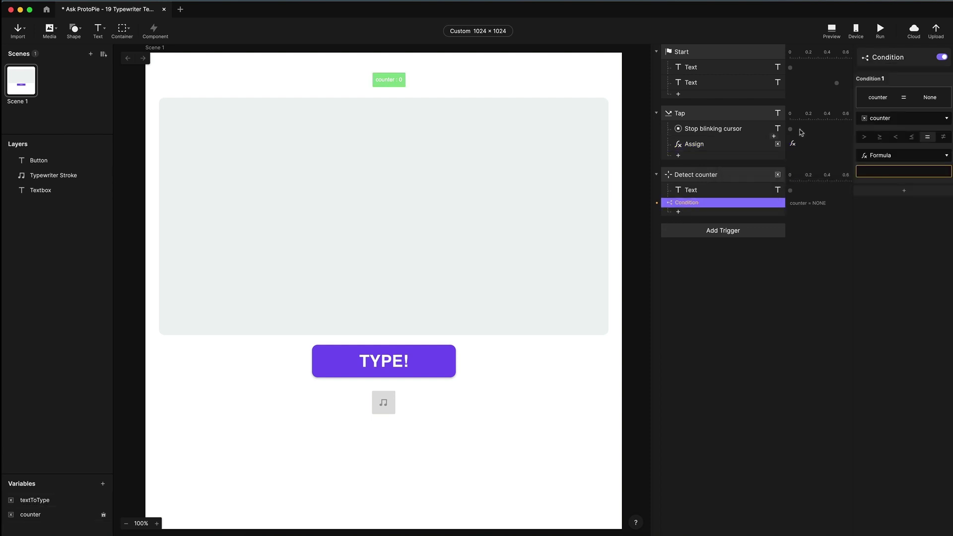
{"action": "left_click", "coordinate": [887, 172]}
{"action": "key", "text": "ctrl+v"}
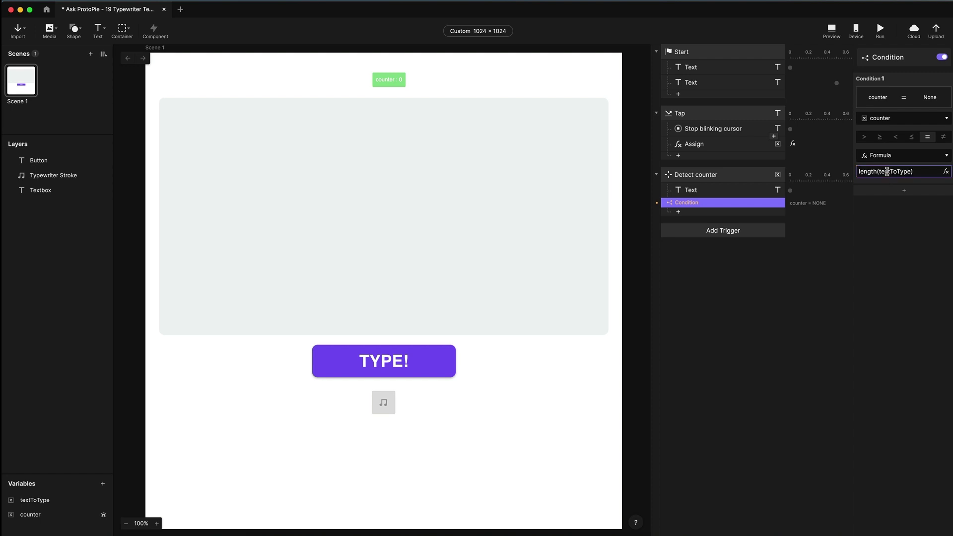
{"action": "key", "text": "Return"}
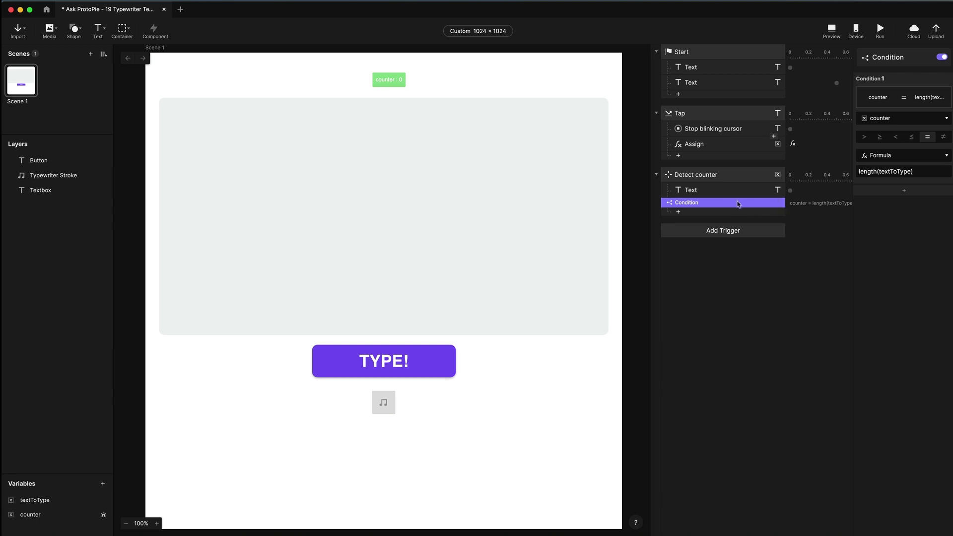
Rename the condition in the Detect counter trigger as "Condition done typing?"
{"action": "double_click", "coordinate": [693, 203]}
{"action": "left_click", "coordinate": [718, 203]}
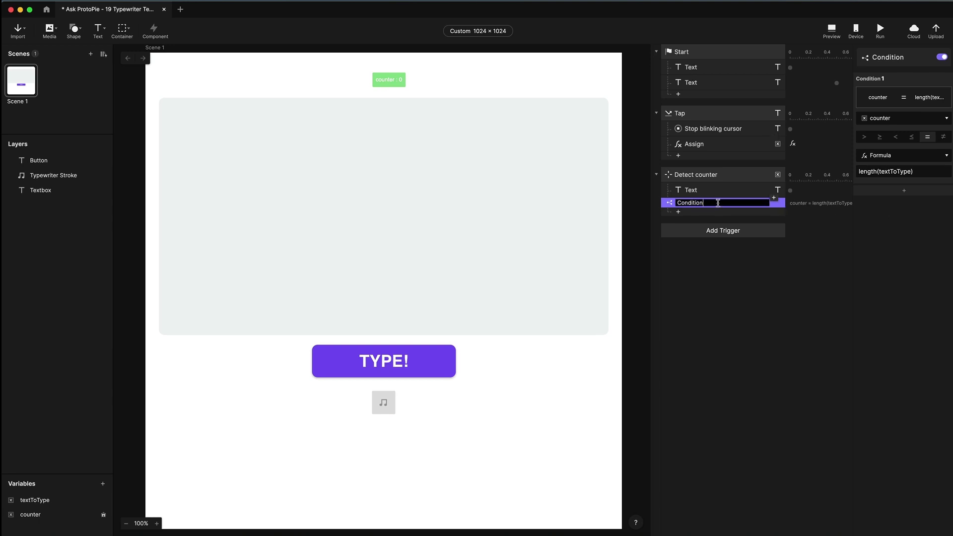
{"action": "type", "text": "done typing?"}
{"action": "key", "text": "Return"}
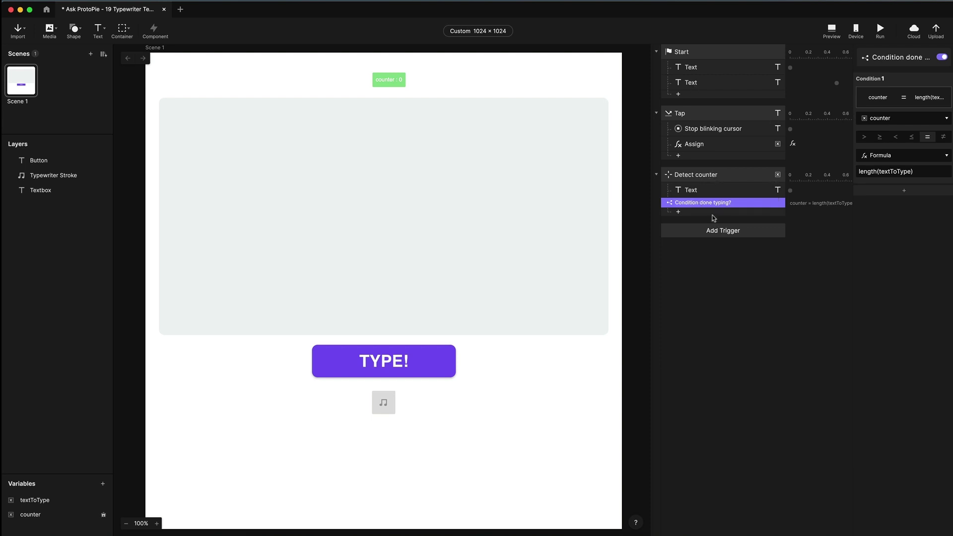
Copy both blinking-cursor Text responses from the Start trigger and paste them under the "Condition done typing?" condition
{"action": "left_click", "coordinate": [714, 68]}
{"action": "left_click", "coordinate": [708, 83], "text": "shift"}
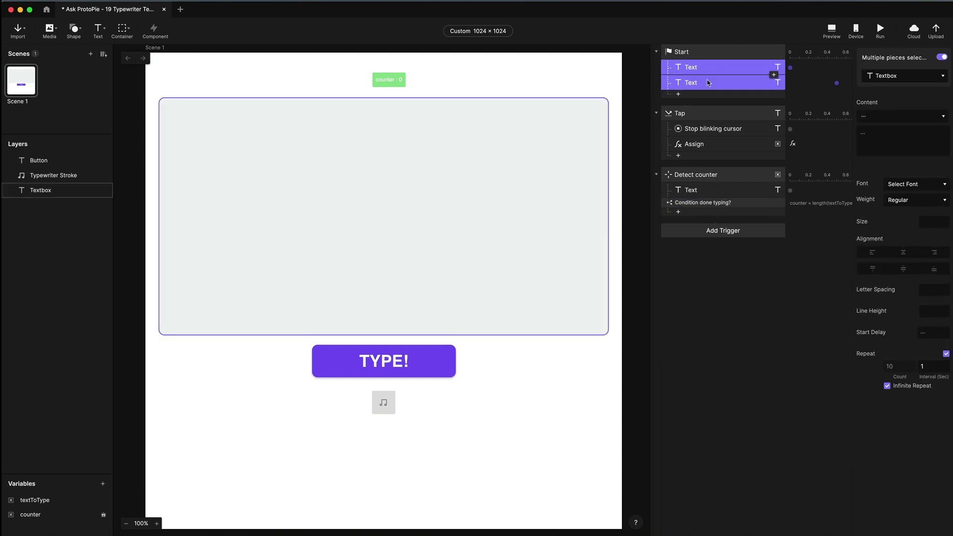
{"action": "left_click", "coordinate": [721, 205]}
{"action": "key", "text": "super+v"}
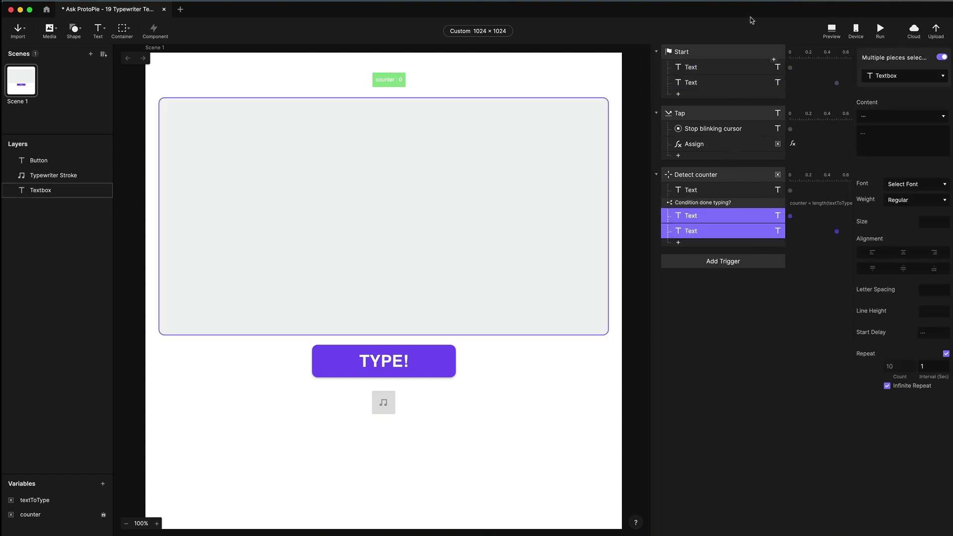
Preview the prototype, run TYPE! to check how the cursor blinks once typing ends, and close the preview
{"action": "left_click", "coordinate": [833, 29]}
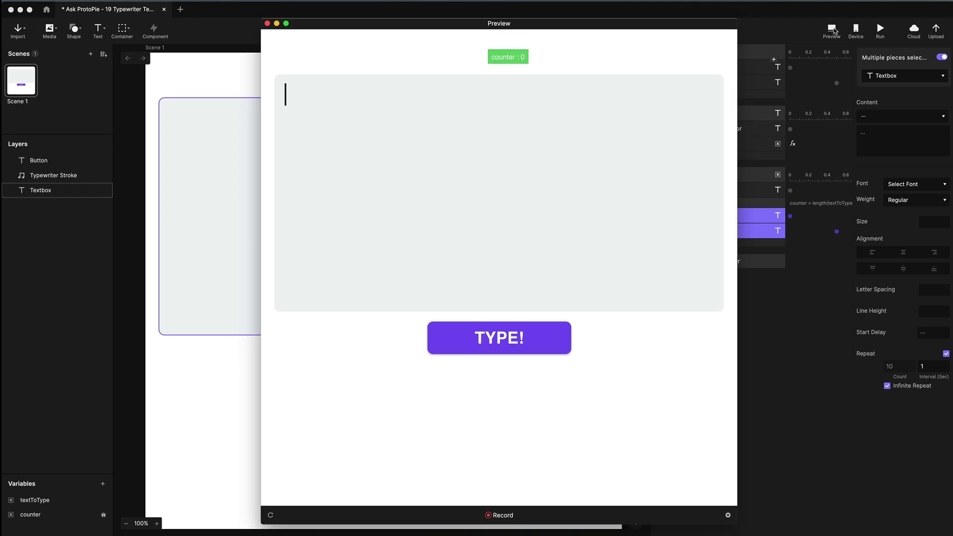
{"action": "left_click", "coordinate": [503, 347]}
{"action": "left_click", "coordinate": [268, 23]}
{"action": "left_click", "coordinate": [728, 323]}
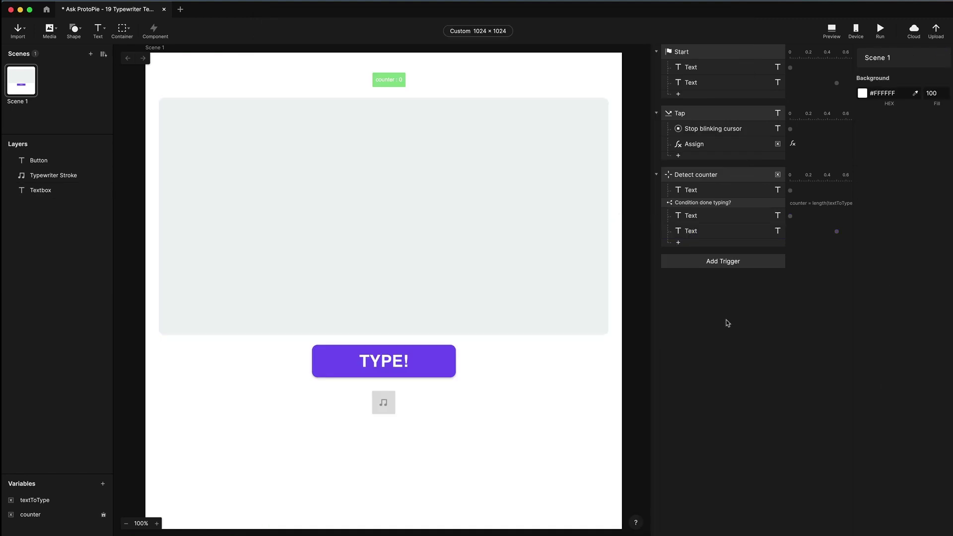
Set the content of the first Text response under "Condition done typing?" to the formula textToType + "|"
{"action": "left_click", "coordinate": [726, 220]}
{"action": "left_click", "coordinate": [890, 125]}
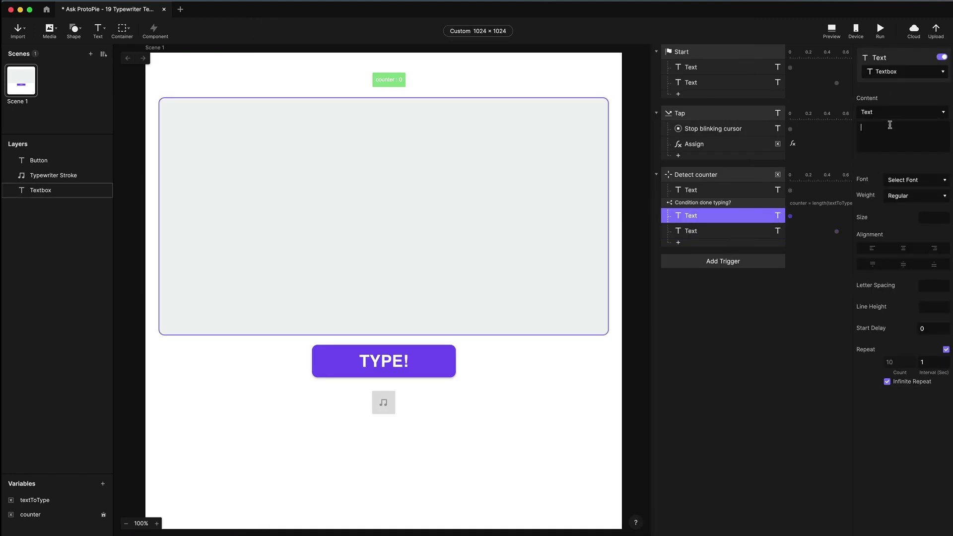
{"action": "left_click", "coordinate": [893, 112]}
{"action": "left_click", "coordinate": [895, 109]}
{"action": "left_click", "coordinate": [861, 127]}
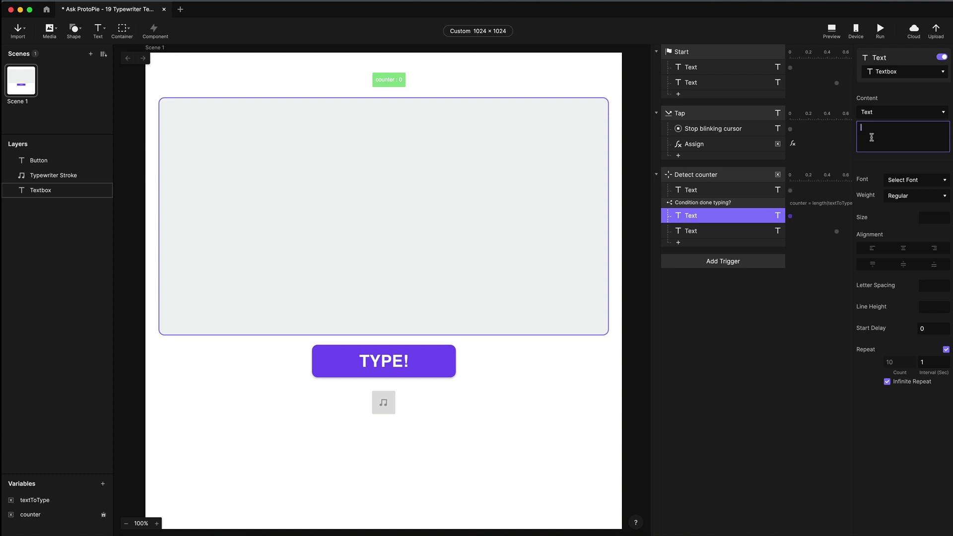
{"action": "left_click", "coordinate": [887, 113]}
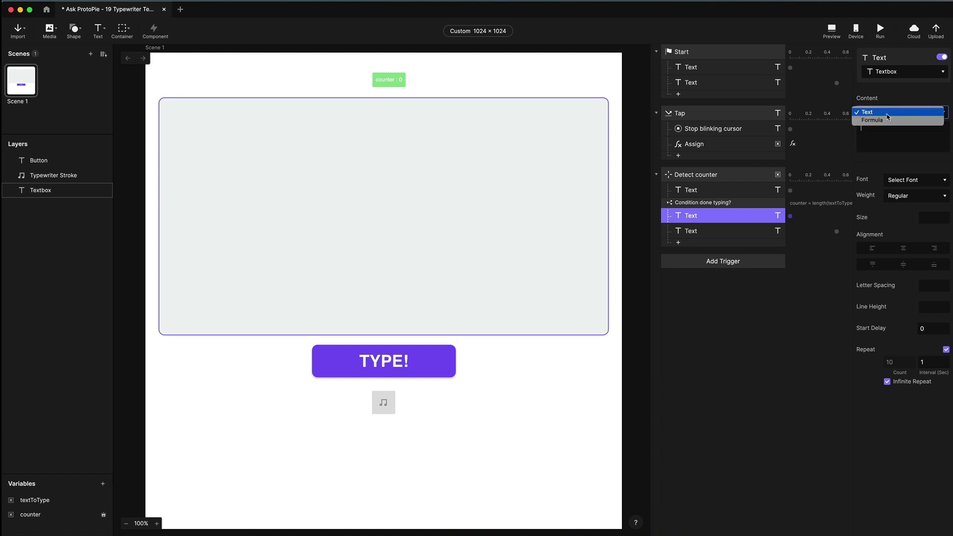
{"action": "left_click", "coordinate": [885, 121]}
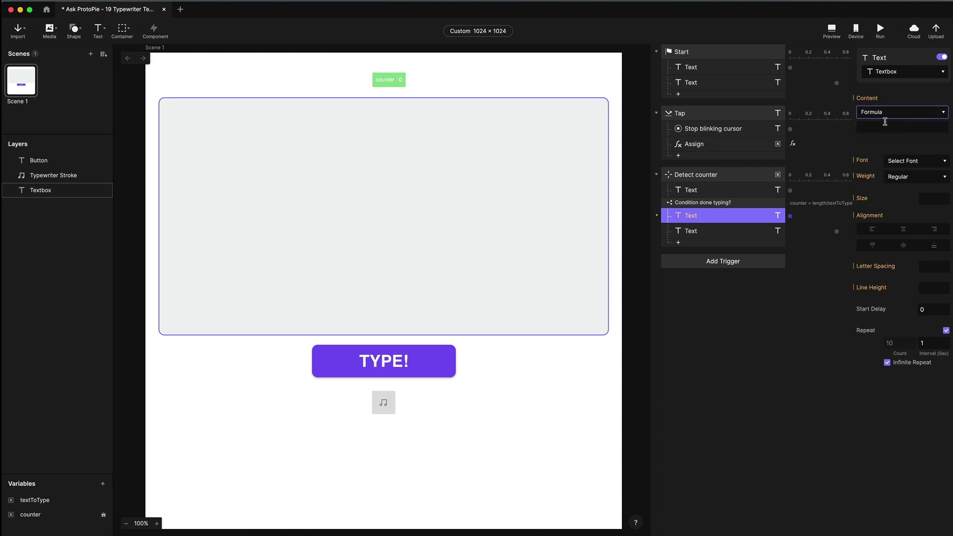
{"action": "left_click", "coordinate": [945, 130]}
{"action": "type", "text": "tex"}
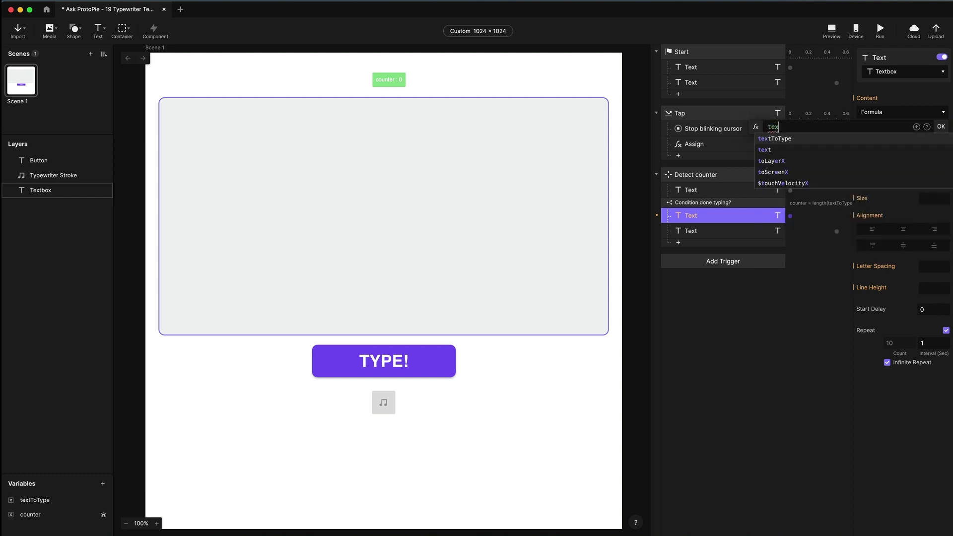
{"action": "type", "text": "tT"}
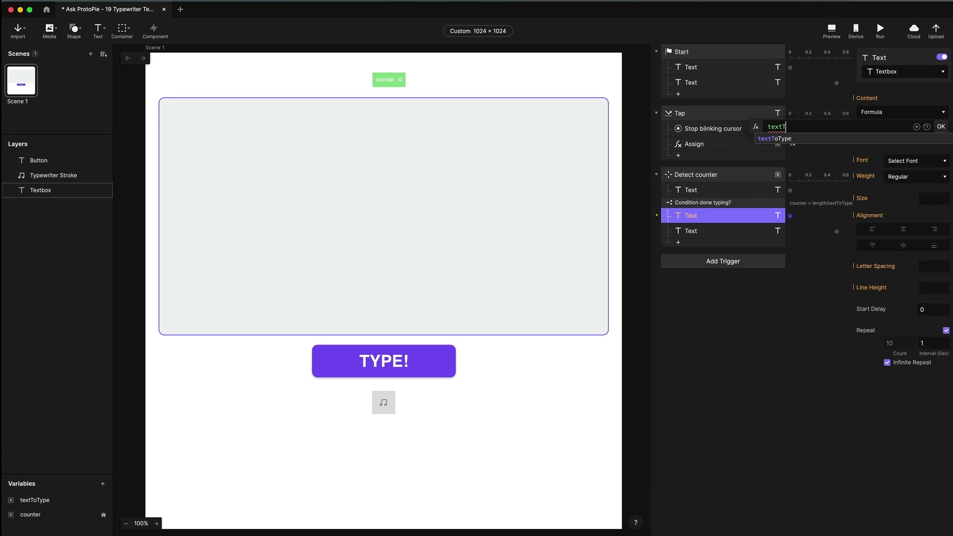
{"action": "type", "text": "oType + \"|"}
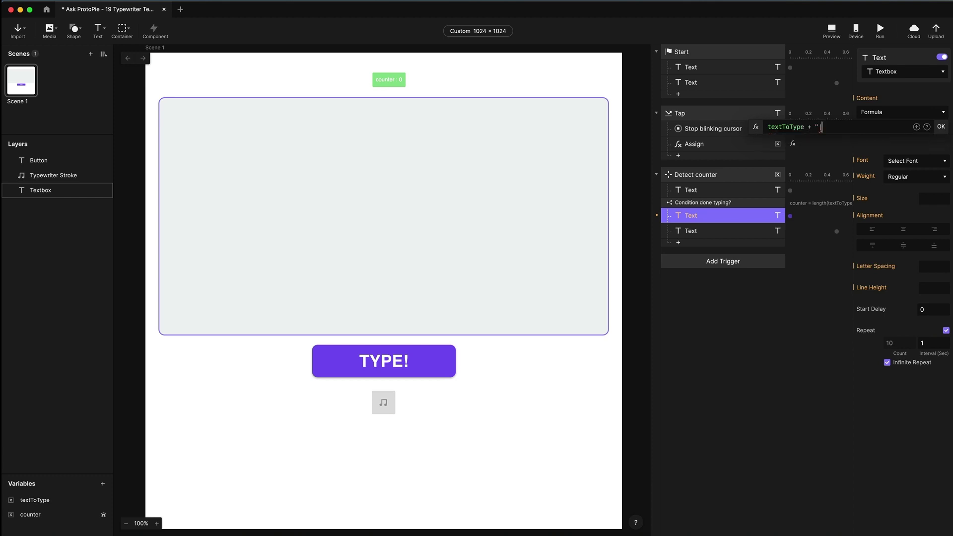
{"action": "left_click", "coordinate": [942, 125]}
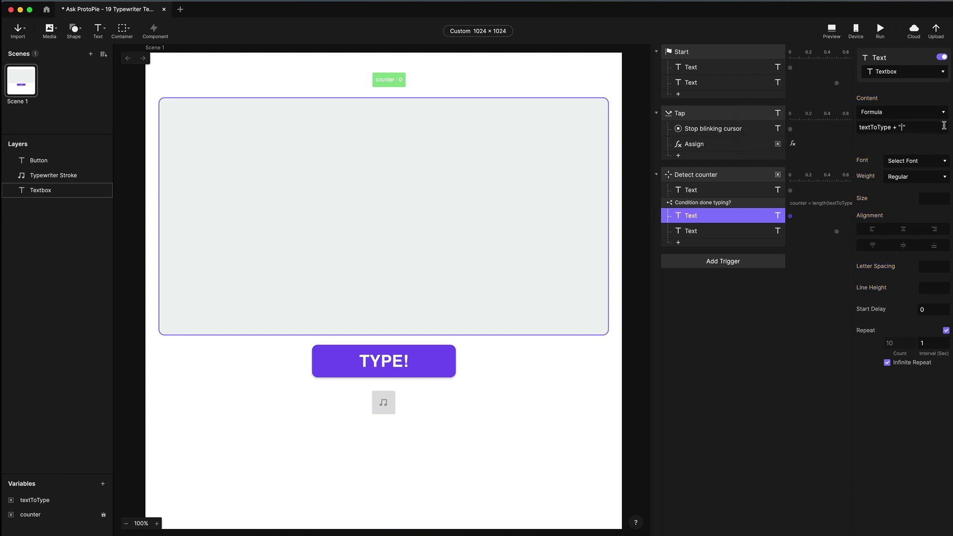
Set the content formula of the second Text response under "Condition done typing?" to textToType
{"action": "left_click", "coordinate": [719, 233]}
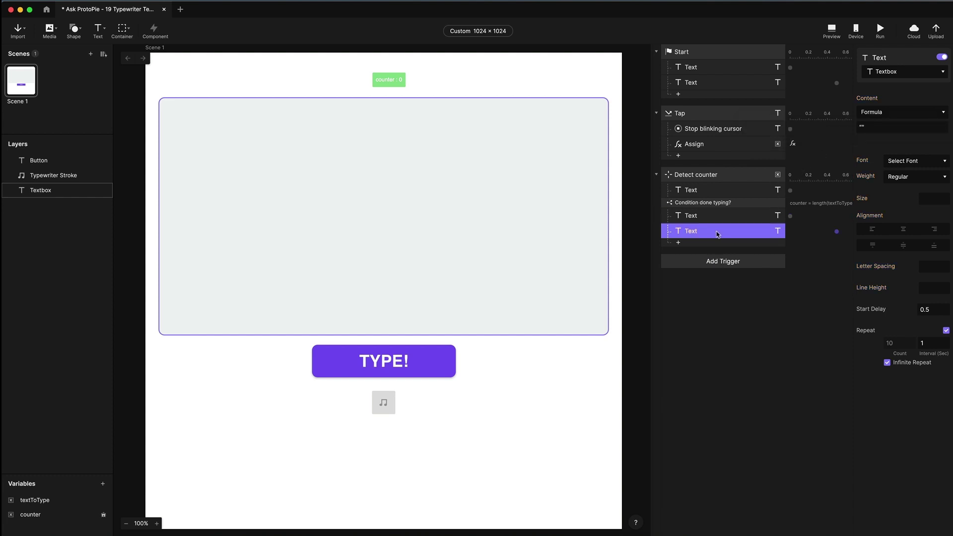
{"action": "left_click", "coordinate": [873, 126]}
{"action": "left_click", "coordinate": [943, 127]}
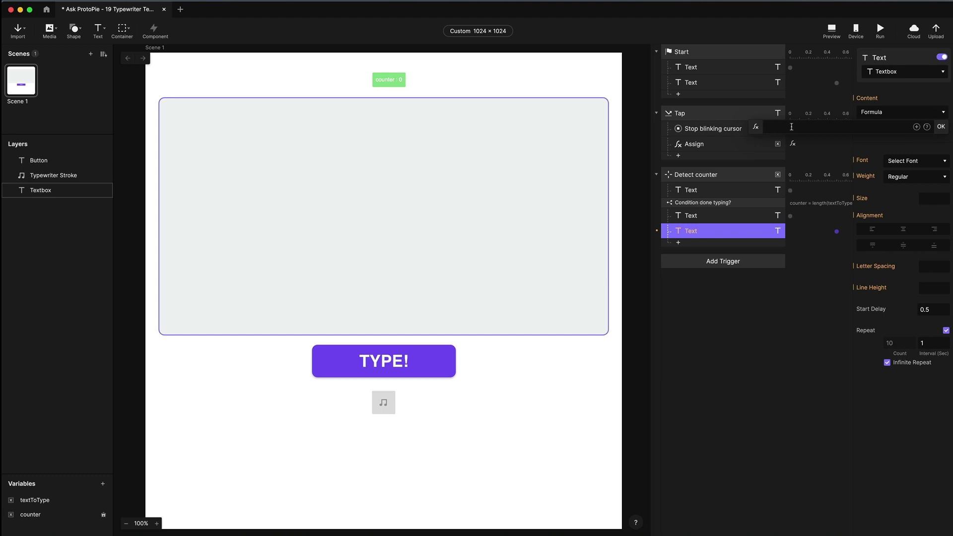
{"action": "type", "text": "text"}
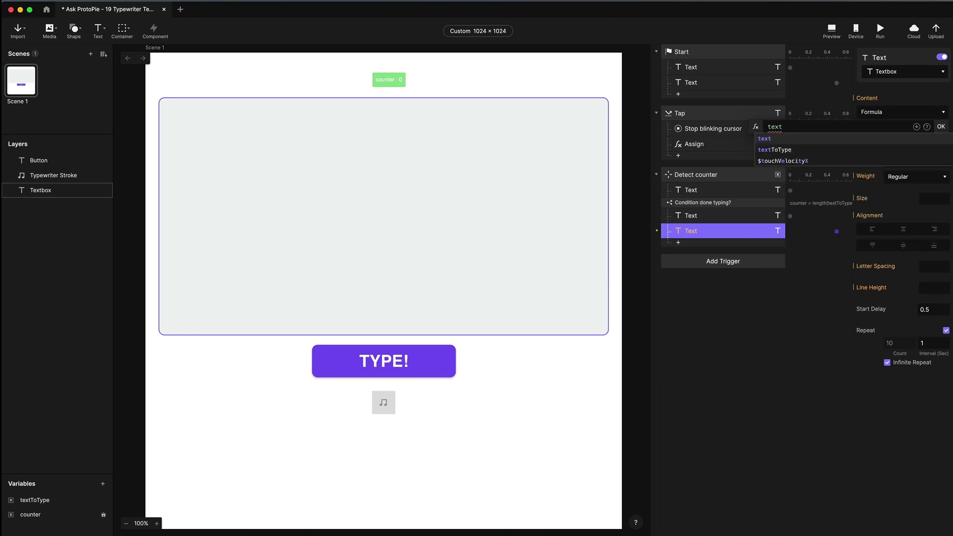
{"action": "left_click", "coordinate": [788, 151]}
{"action": "left_click", "coordinate": [943, 128]}
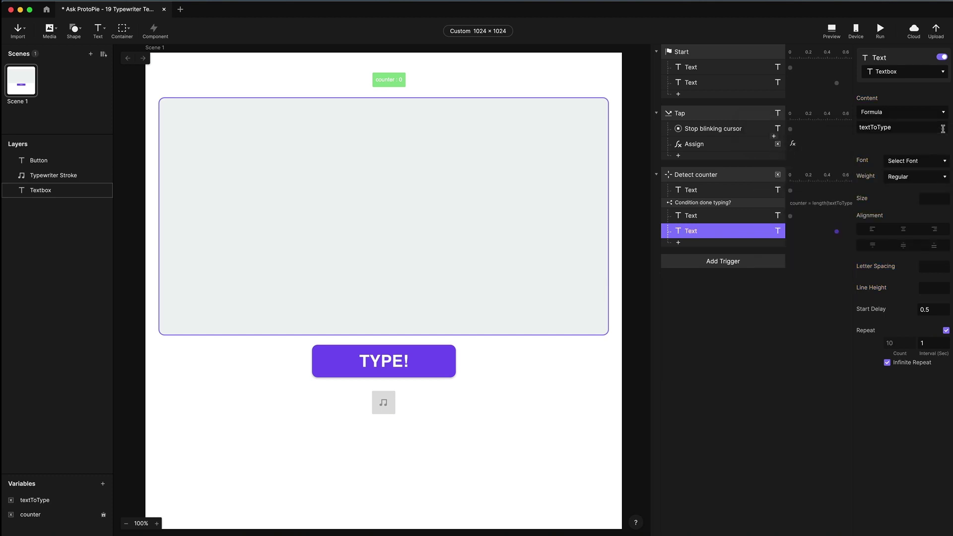
{"action": "left_click", "coordinate": [768, 298]}
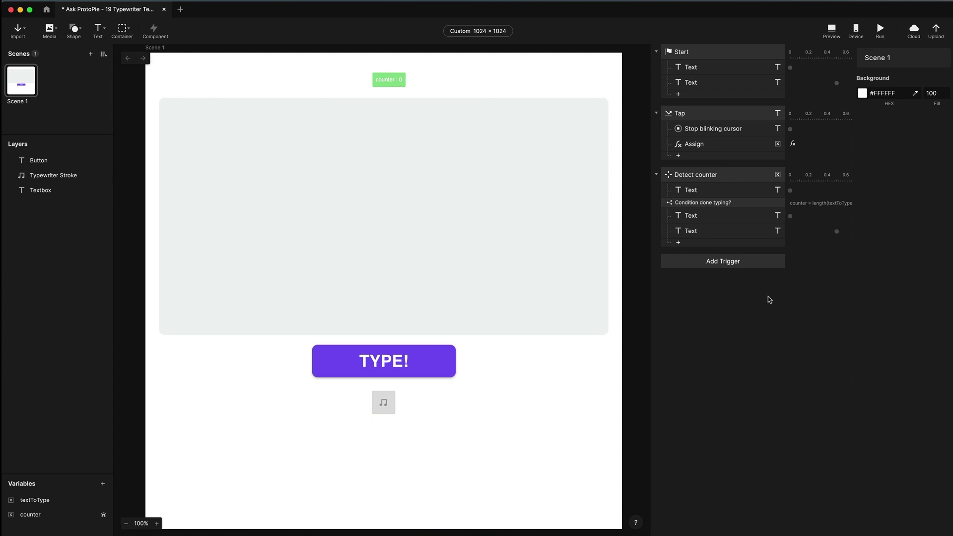
Preview the prototype, run TYPE! repeatedly to check the end cursor and the counter value, and close the preview
{"action": "left_click", "coordinate": [833, 30]}
{"action": "left_click", "coordinate": [478, 334]}
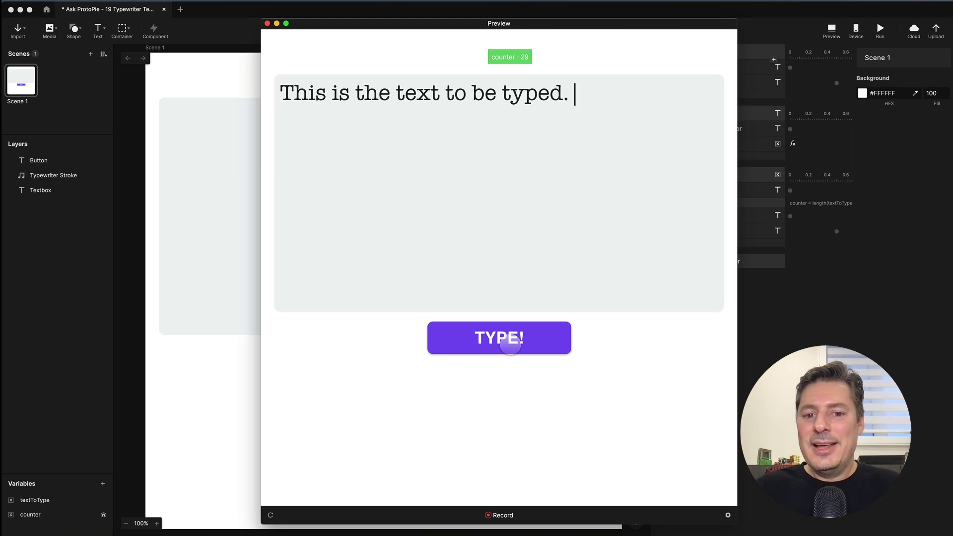
{"action": "left_click", "coordinate": [493, 337]}
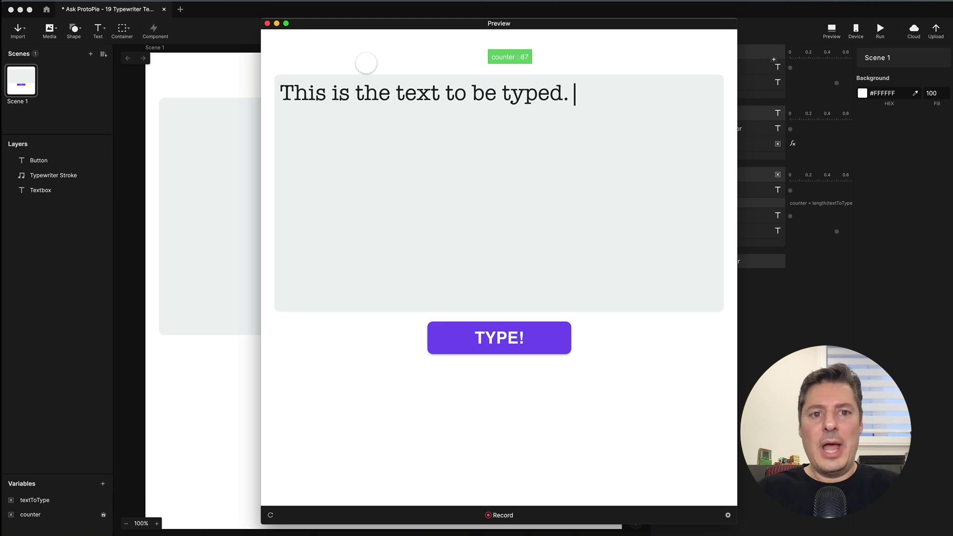
{"action": "left_click", "coordinate": [267, 23]}
Add a Reset response targeting the counter variable to the Tap trigger, and check the counter's initial value
{"action": "left_click", "coordinate": [731, 117]}
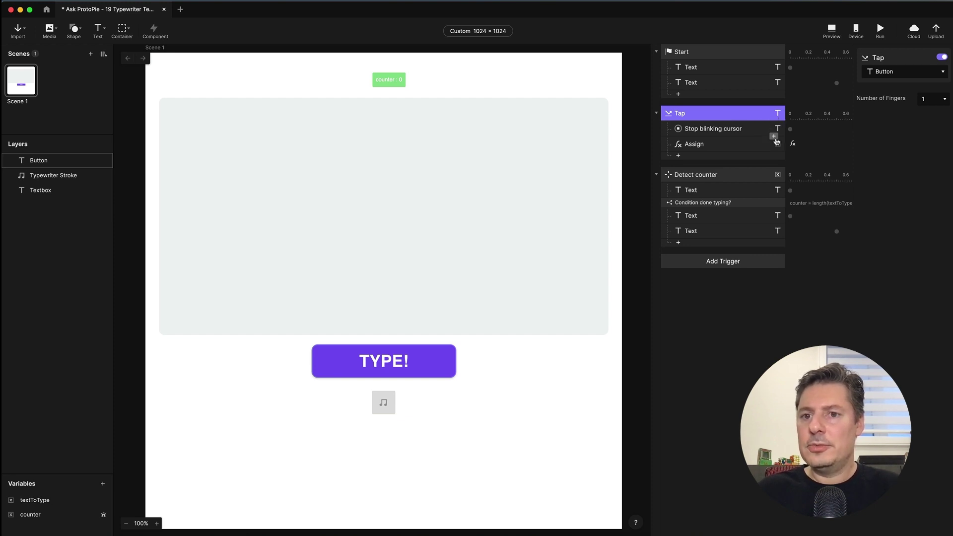
{"action": "left_click", "coordinate": [770, 157]}
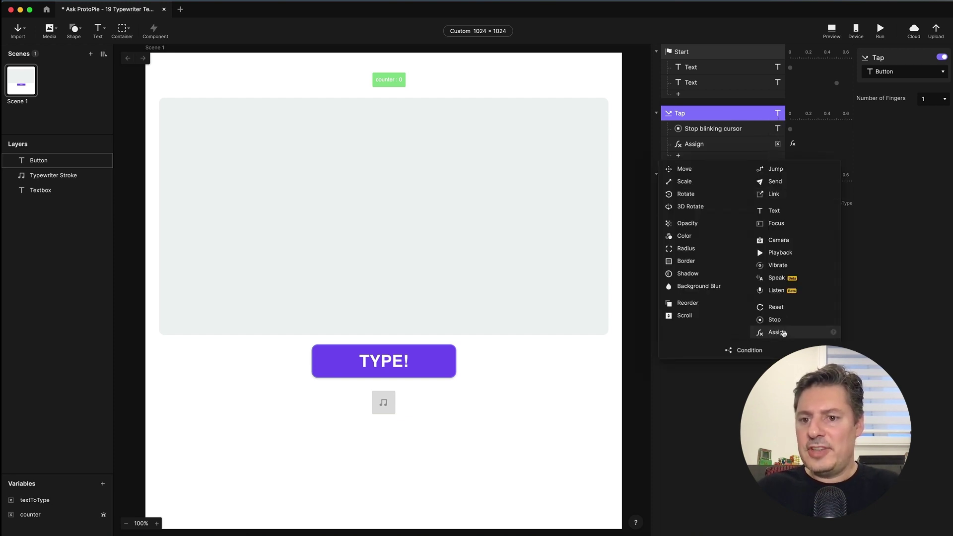
{"action": "left_click", "coordinate": [776, 307]}
{"action": "left_click", "coordinate": [908, 72]}
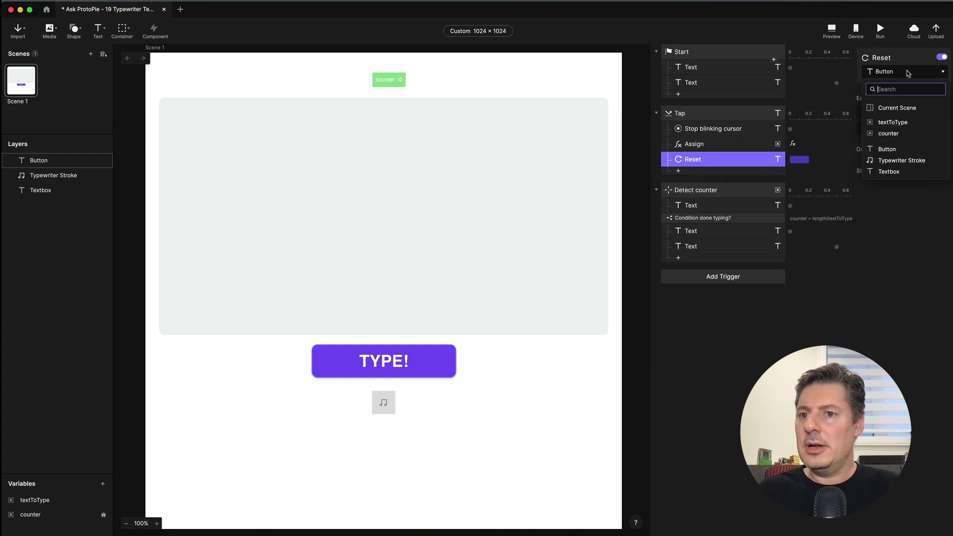
{"action": "left_click", "coordinate": [888, 134]}
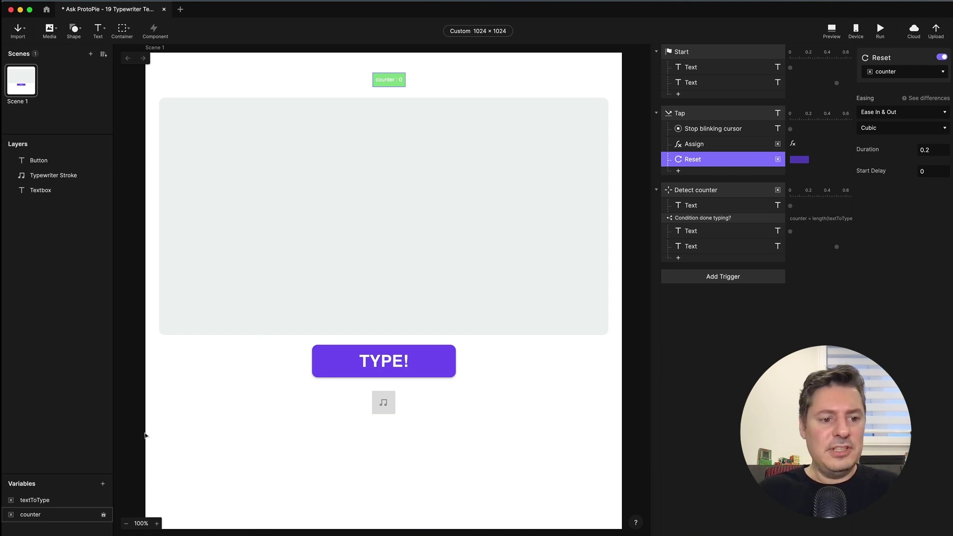
{"action": "left_click", "coordinate": [46, 515]}
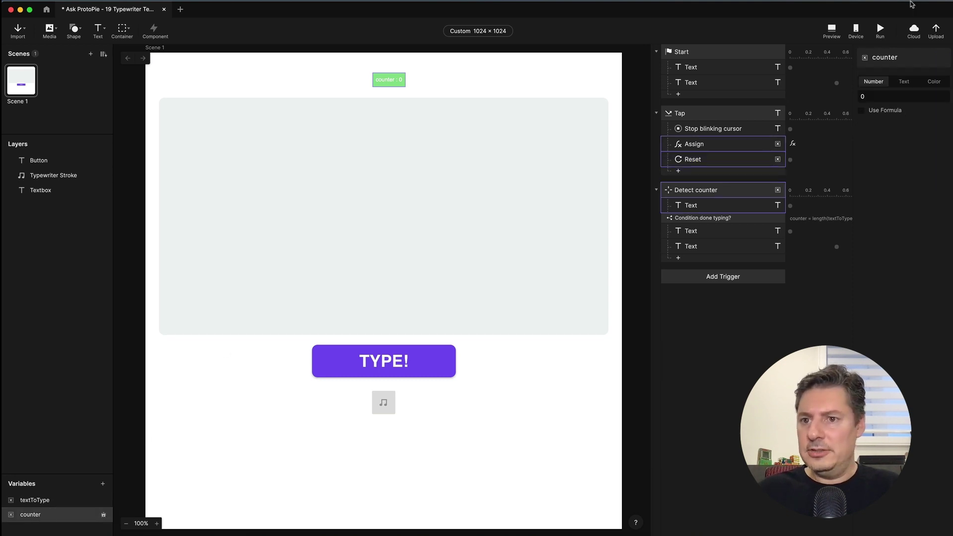
{"action": "left_click", "coordinate": [705, 159]}
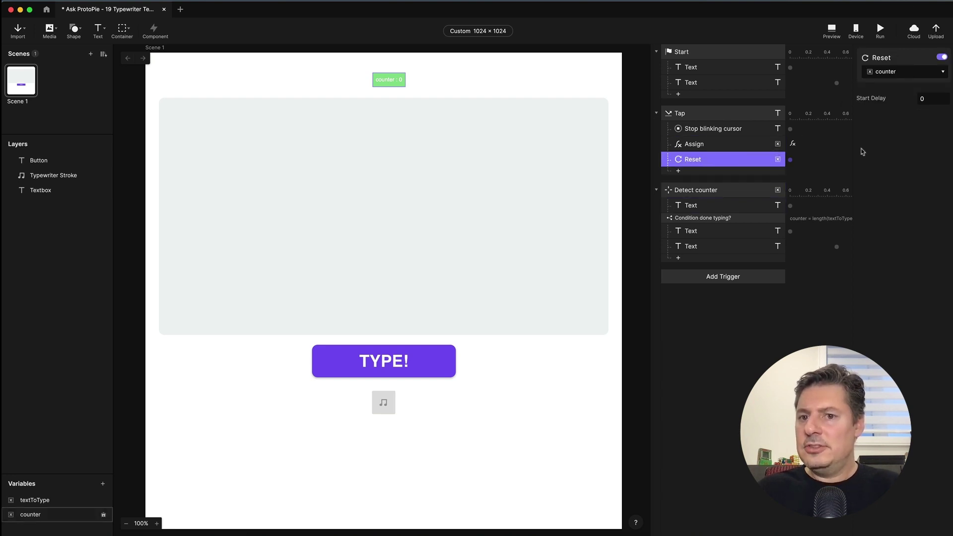
{"action": "key", "text": "Escape"}
Preview the prototype, run TYPE! more than once to check that typing restarts from the beginning, and close the preview
{"action": "left_click", "coordinate": [832, 29]}
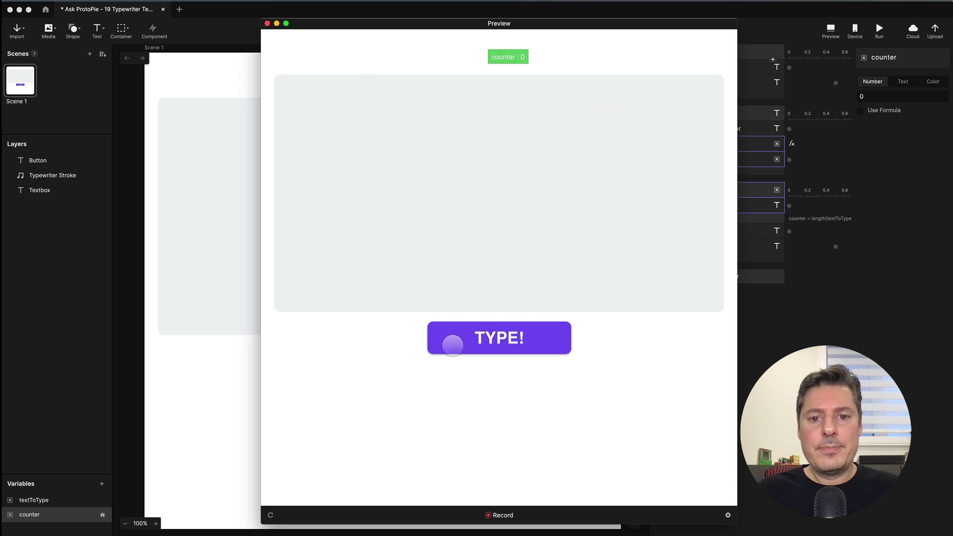
{"action": "left_click", "coordinate": [486, 336]}
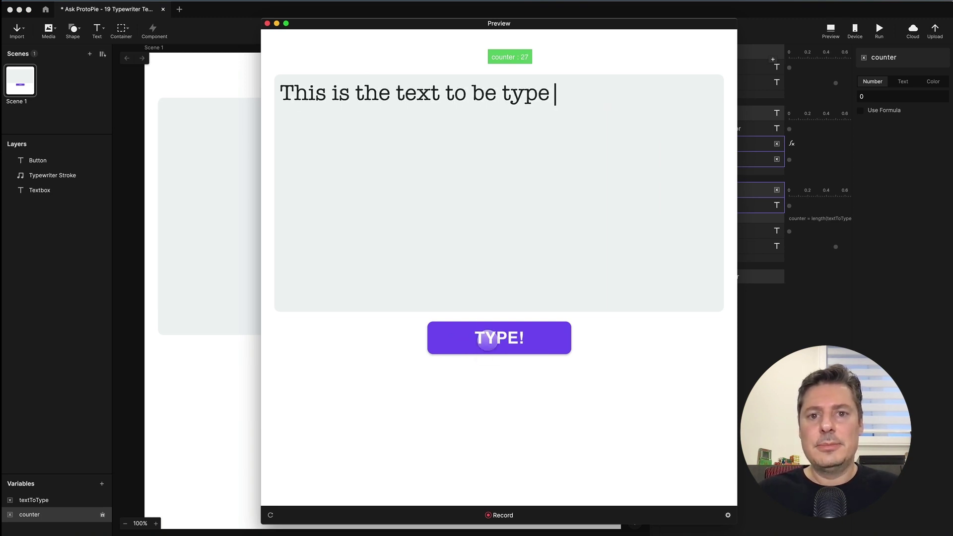
{"action": "left_click", "coordinate": [488, 340]}
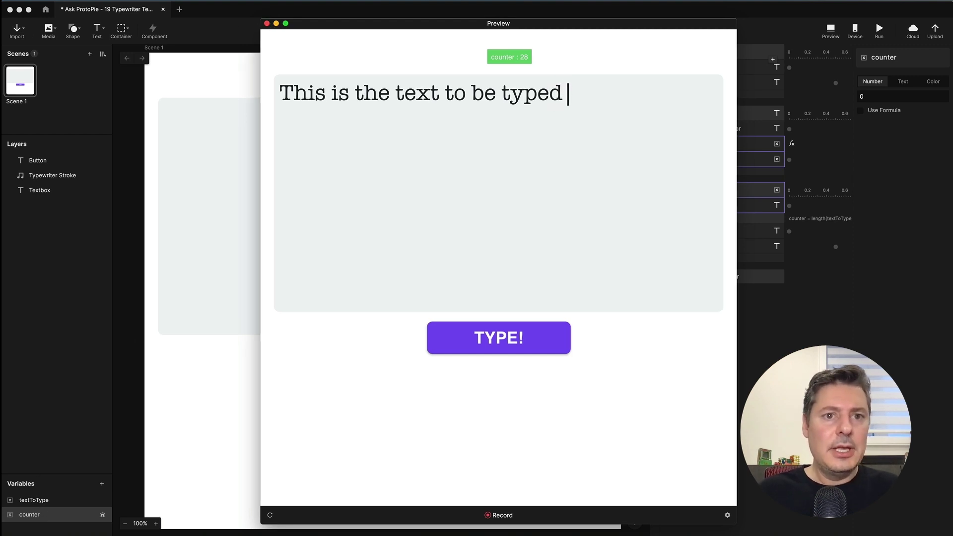
{"action": "left_click", "coordinate": [267, 23]}
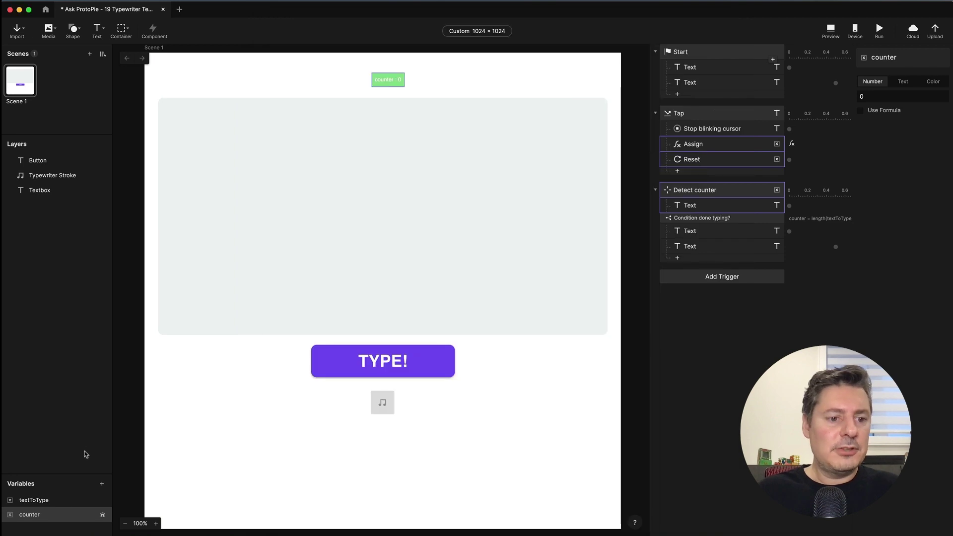
Disable the Tap trigger's Reset response, run TYPE! in the preview to compare the behaviour, and re-enable the response
{"action": "left_click", "coordinate": [63, 501]}
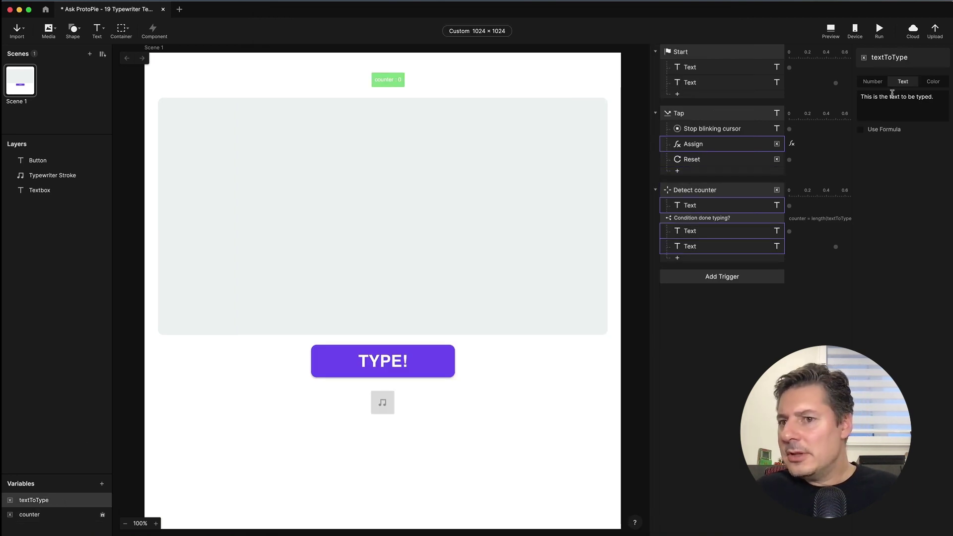
{"action": "left_click", "coordinate": [940, 98]}
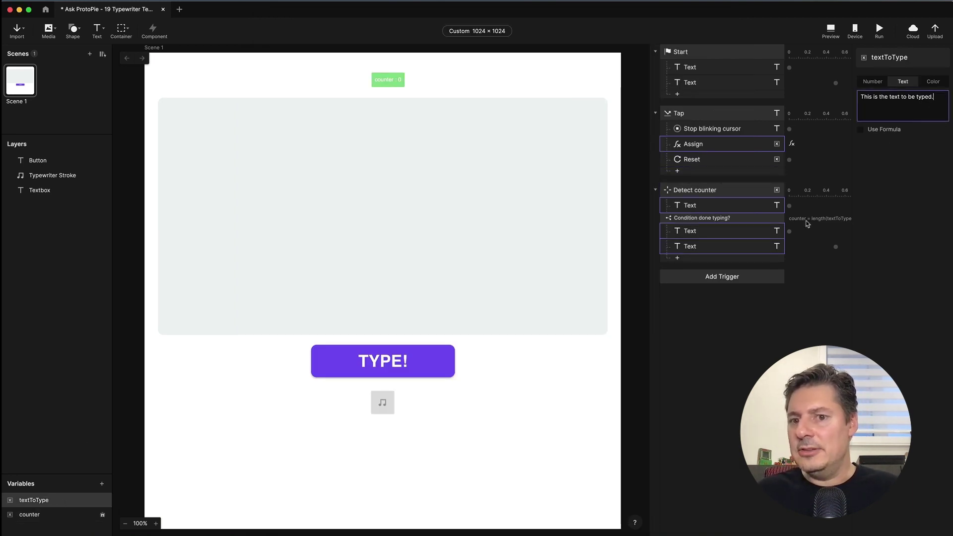
{"action": "left_click", "coordinate": [732, 159]}
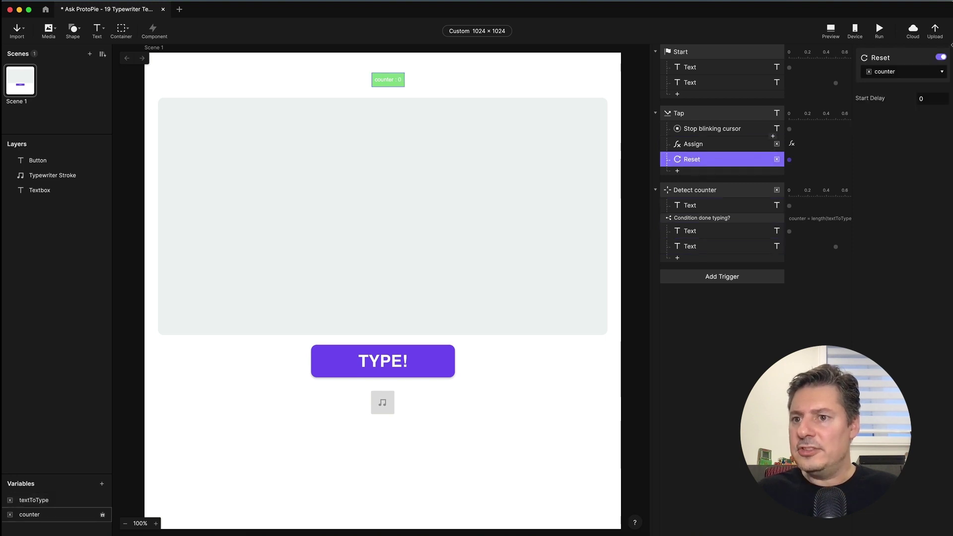
{"action": "left_click", "coordinate": [941, 58]}
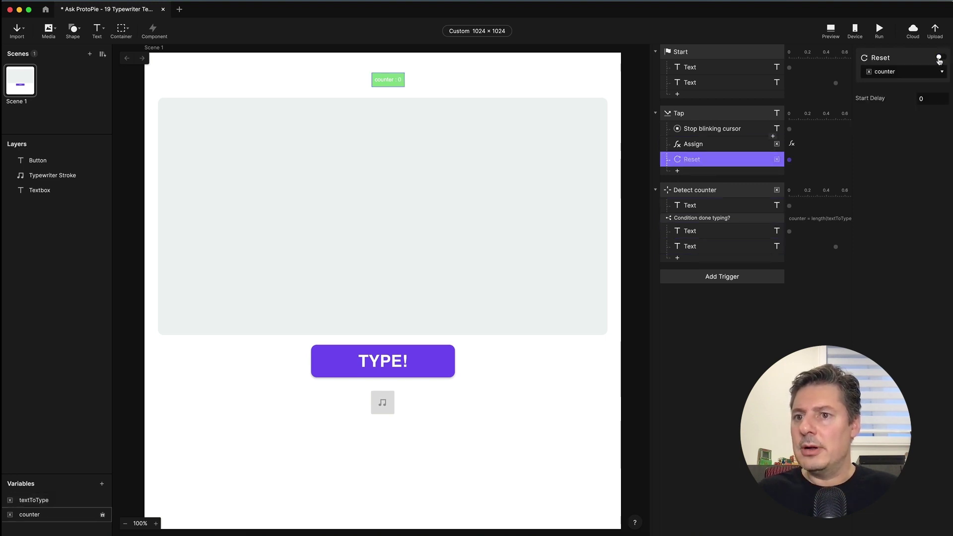
{"action": "left_click", "coordinate": [830, 30]}
{"action": "left_click", "coordinate": [553, 336]}
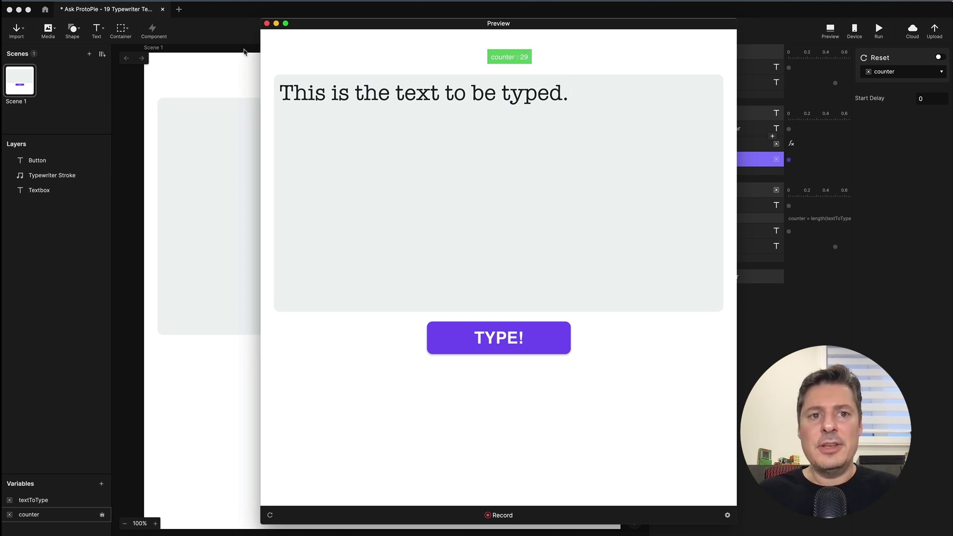
{"action": "left_click", "coordinate": [267, 23]}
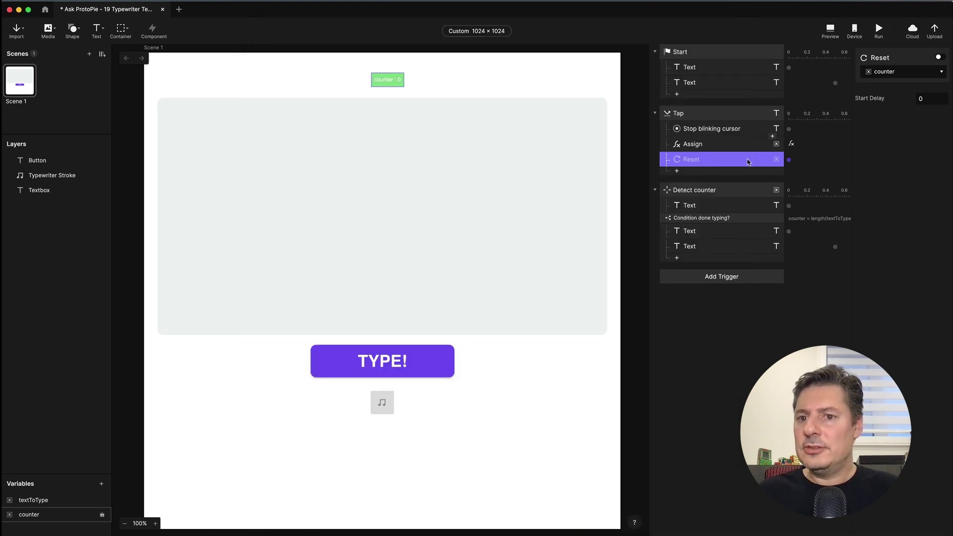
{"action": "left_click", "coordinate": [940, 57]}
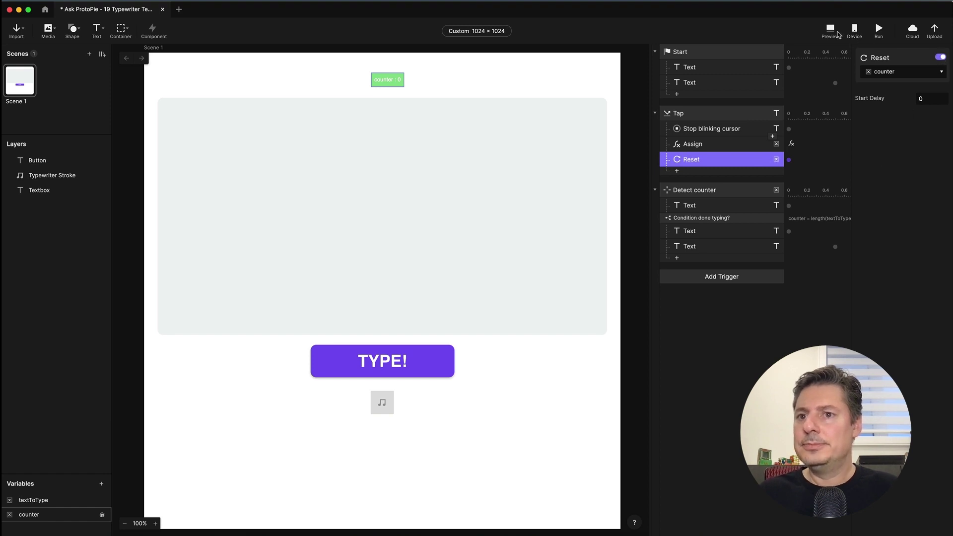
Preview the prototype with the counter reset enabled, run TYPE! to check the typing end and cursor, and close the preview
{"action": "left_click", "coordinate": [831, 29]}
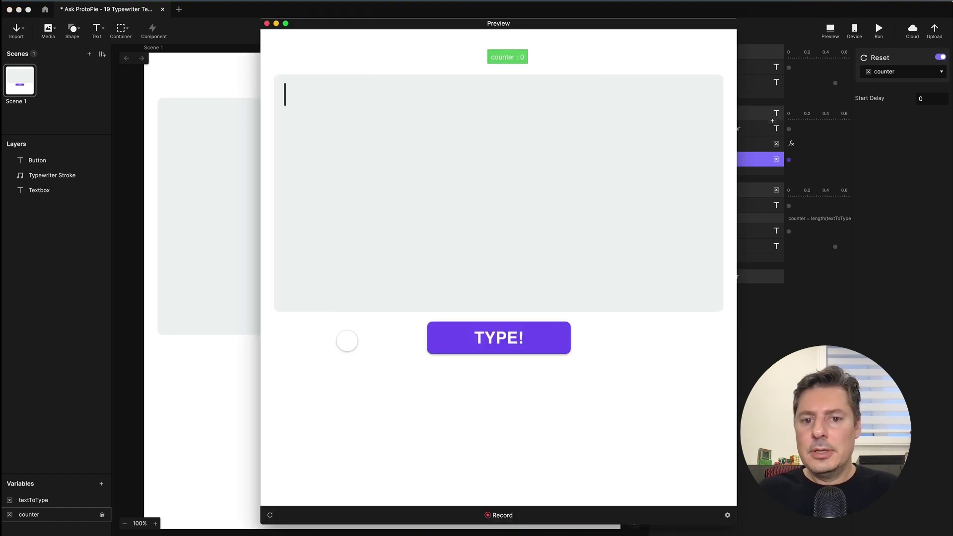
{"action": "left_click", "coordinate": [484, 326]}
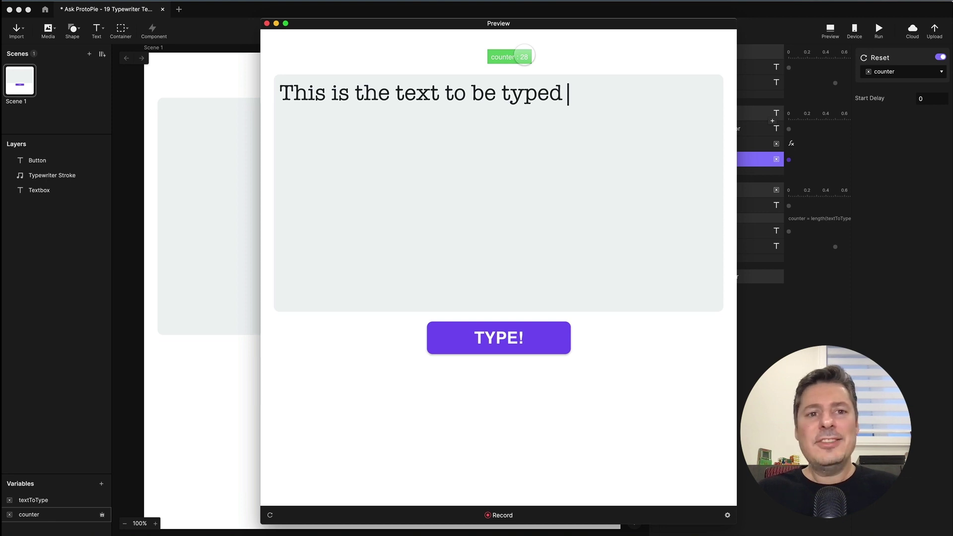
{"action": "left_click", "coordinate": [267, 23]}
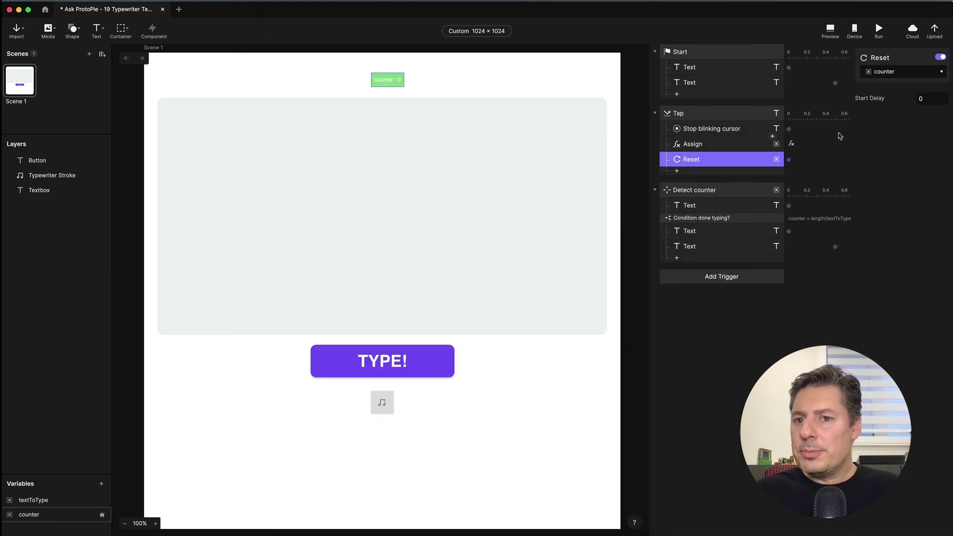
Examine the settings of the Assign and Reset responses under the Tap trigger and compare the order in which they run
{"action": "left_click", "coordinate": [705, 147]}
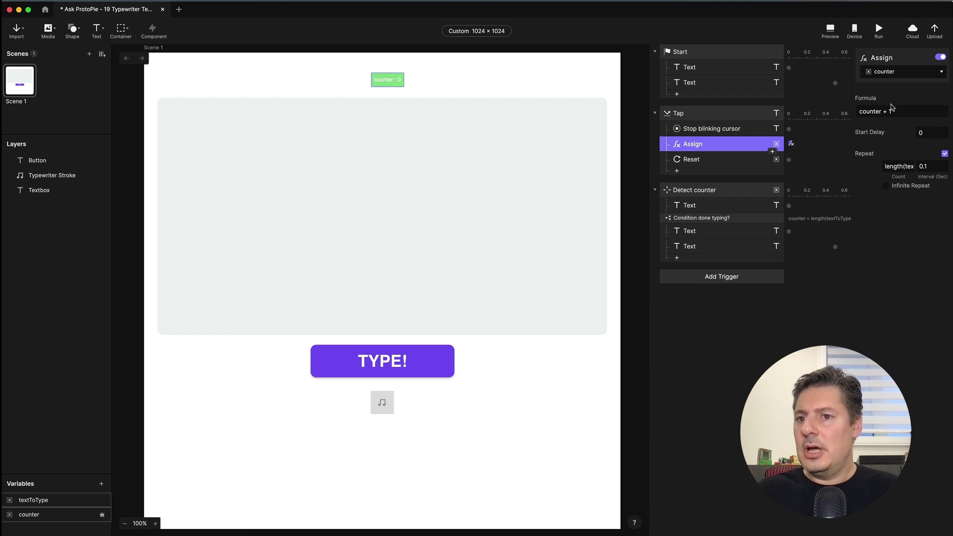
{"action": "left_click", "coordinate": [722, 160]}
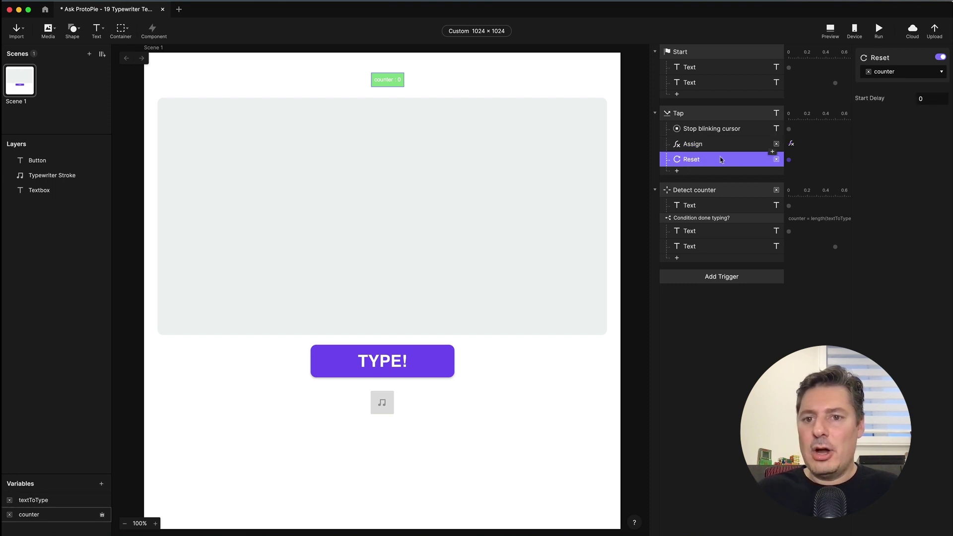
{"action": "left_click", "coordinate": [694, 114]}
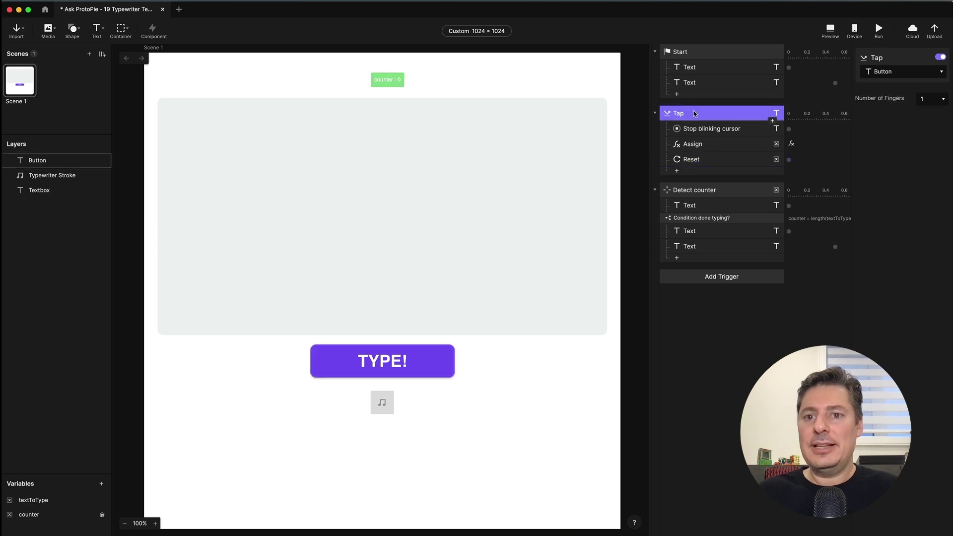
{"action": "left_click", "coordinate": [701, 149]}
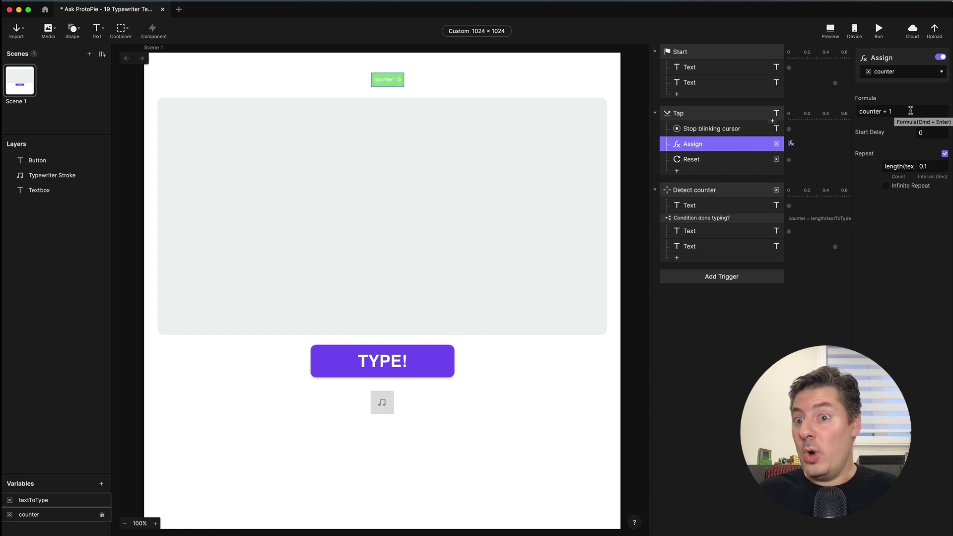
{"action": "left_click", "coordinate": [702, 160]}
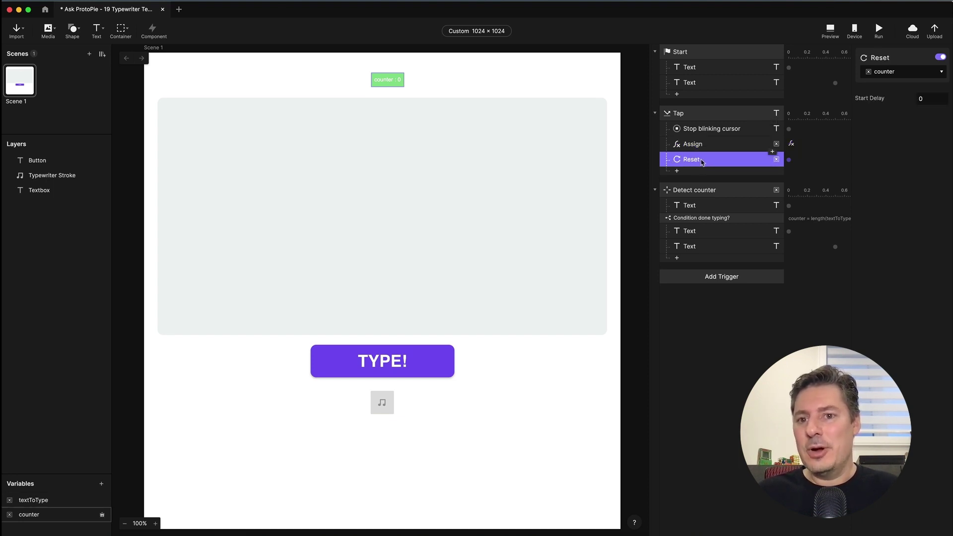
{"action": "left_click", "coordinate": [723, 194]}
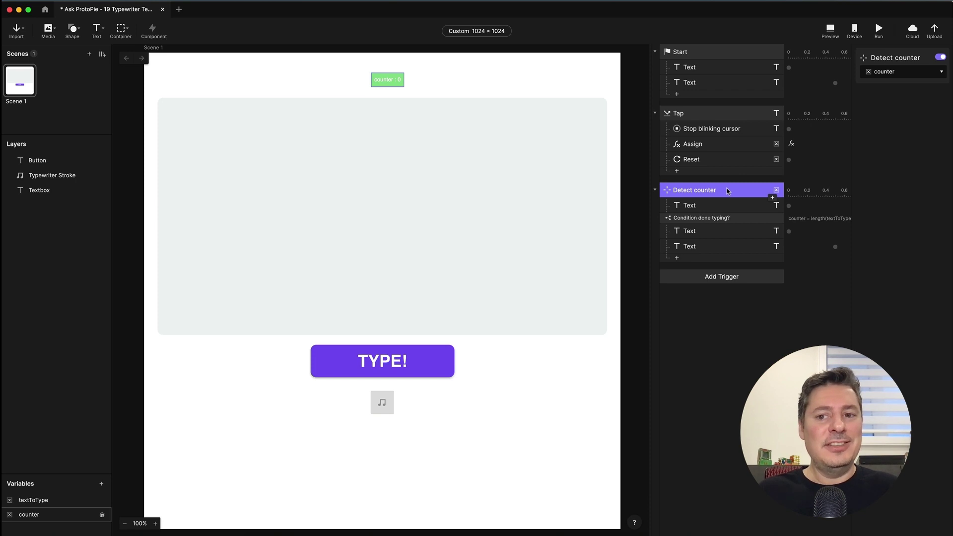
{"action": "left_click", "coordinate": [696, 160]}
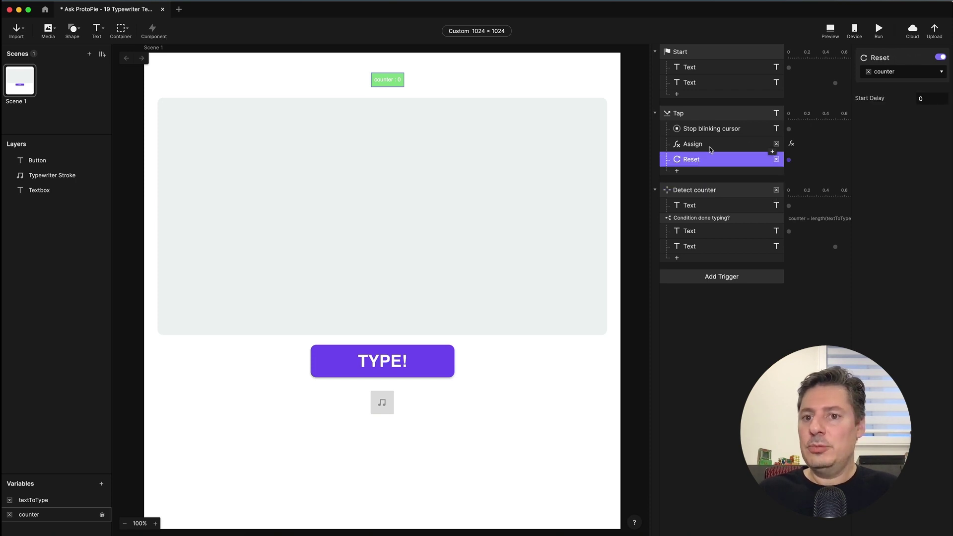
{"action": "left_click", "coordinate": [711, 147]}
{"action": "left_click", "coordinate": [706, 160]}
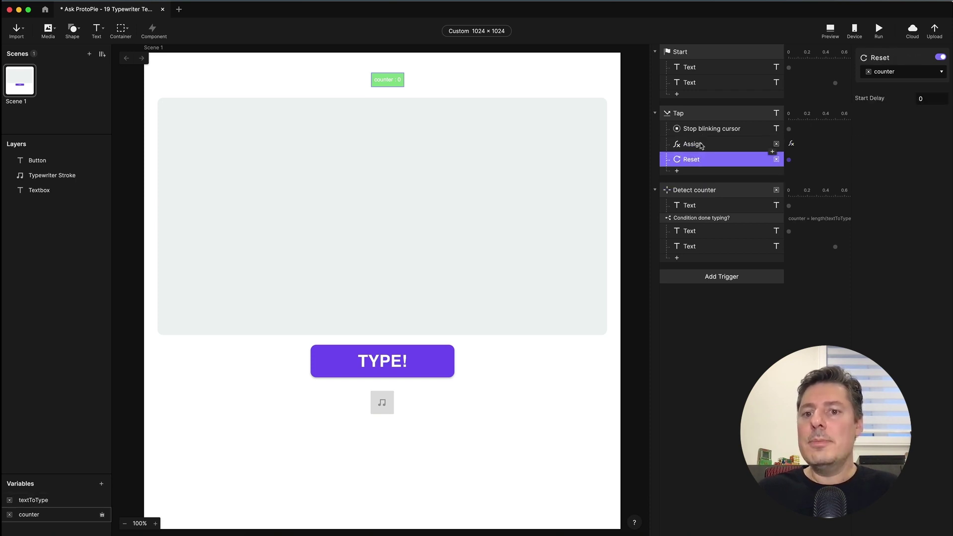
{"action": "left_click", "coordinate": [702, 143]}
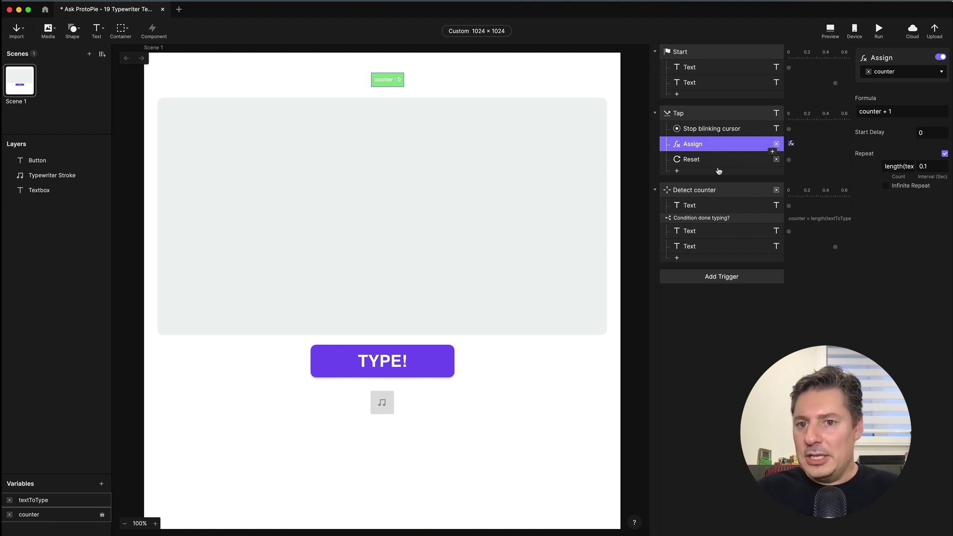
Move the Tap trigger's Assign response below the Reset response and check both responses' start delays
{"action": "left_click_drag", "start_coordinate": [720, 144], "coordinate": [722, 168]}
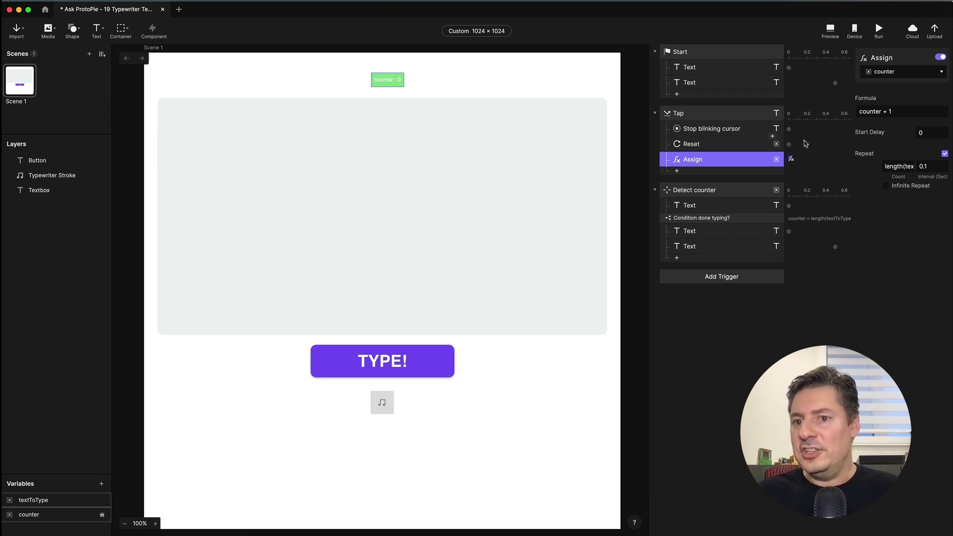
{"action": "left_click", "coordinate": [722, 145]}
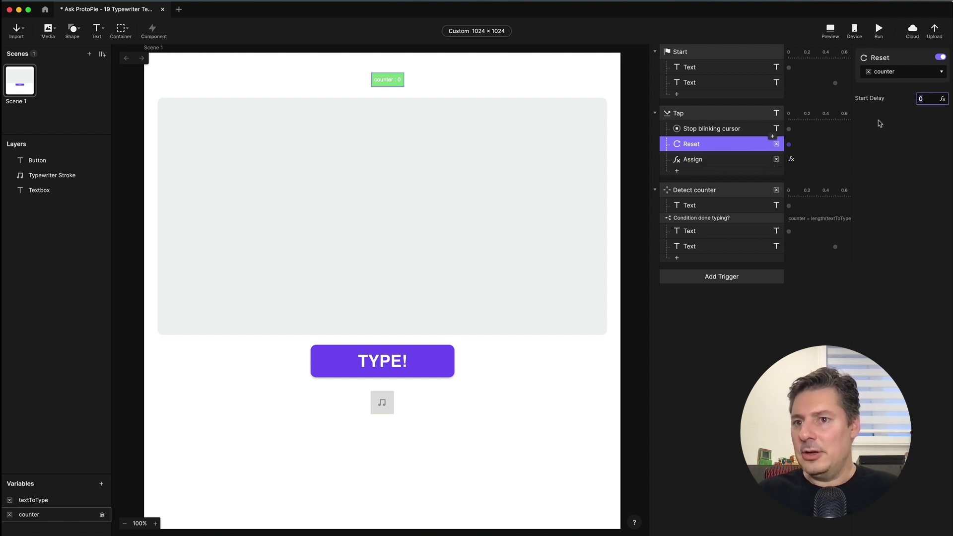
{"action": "left_click", "coordinate": [737, 164]}
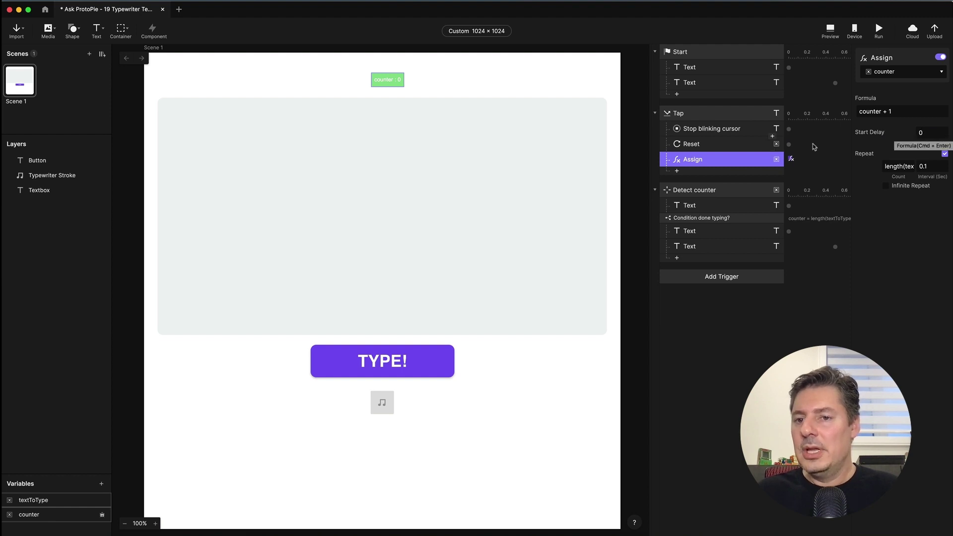
Set the Assign response's start delay to 1, run TYPE! twice in the preview to test replaying, and close the preview
{"action": "left_click", "coordinate": [931, 134]}
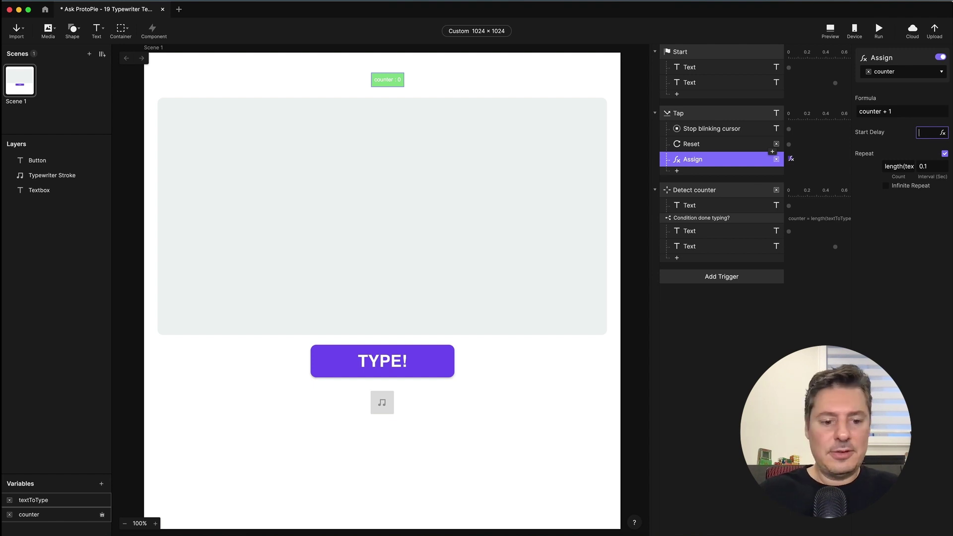
{"action": "key", "text": "Return"}
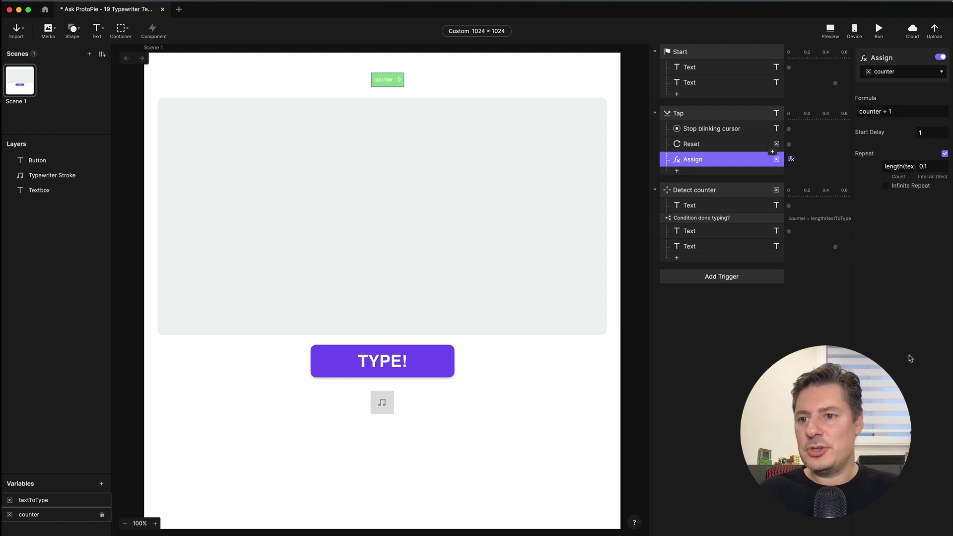
{"action": "left_click", "coordinate": [830, 31]}
{"action": "left_click", "coordinate": [505, 342]}
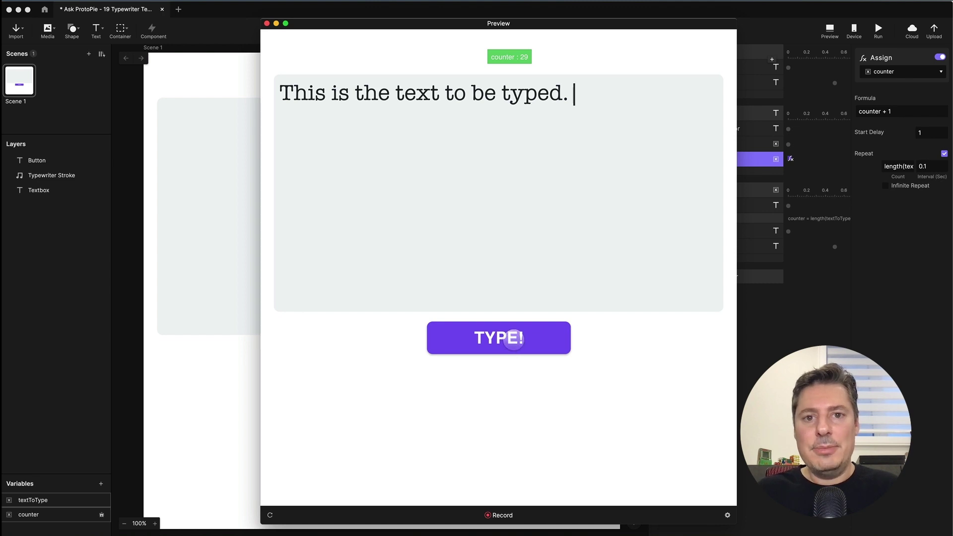
{"action": "left_click", "coordinate": [514, 341]}
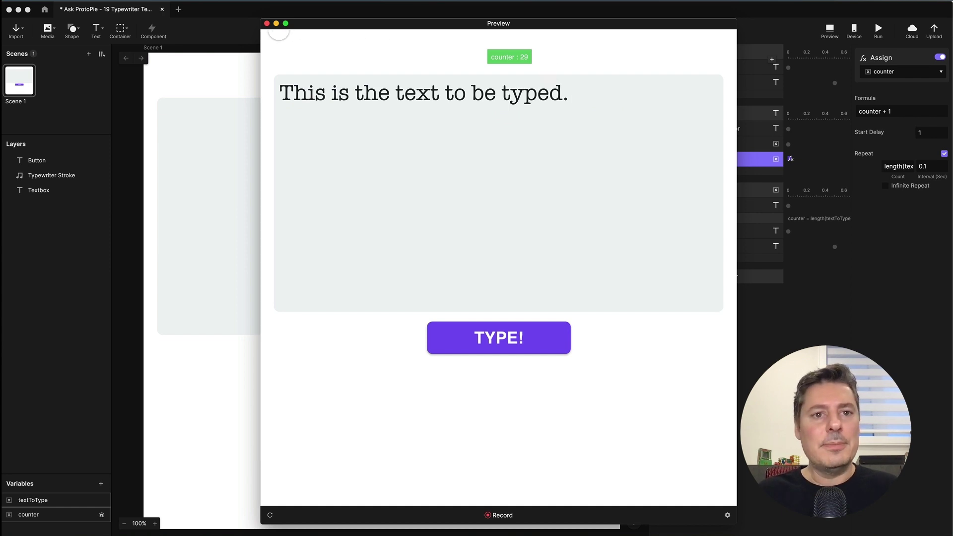
{"action": "left_click", "coordinate": [266, 23]}
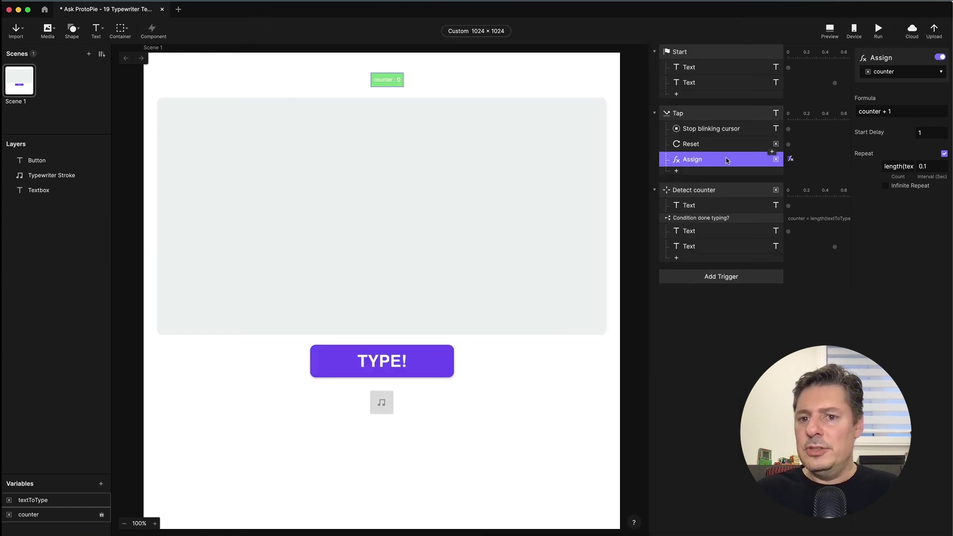
Set the Assign response's start delay to 0.1 and compare it with the Reset response's start delay
{"action": "left_click", "coordinate": [934, 133]}
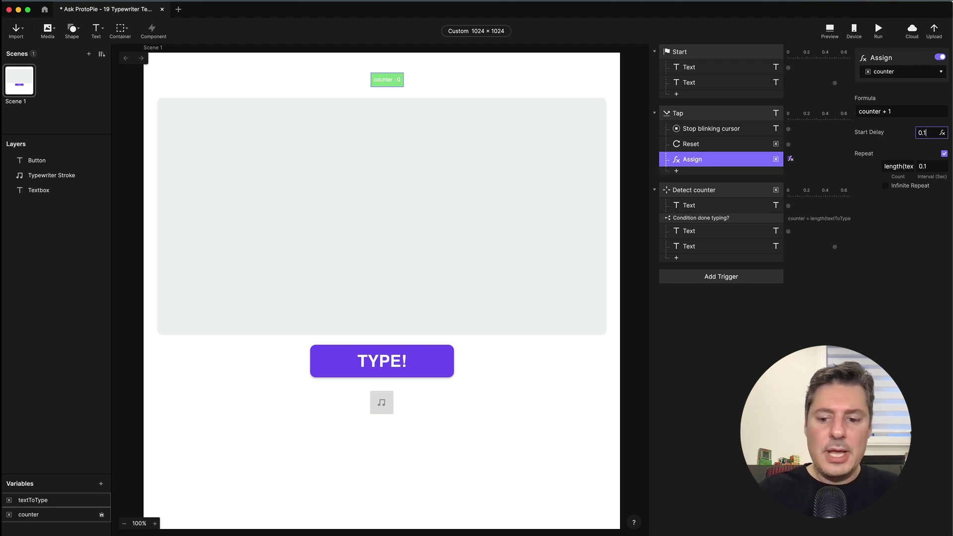
{"action": "key", "text": "Return"}
{"action": "left_click", "coordinate": [715, 144]}
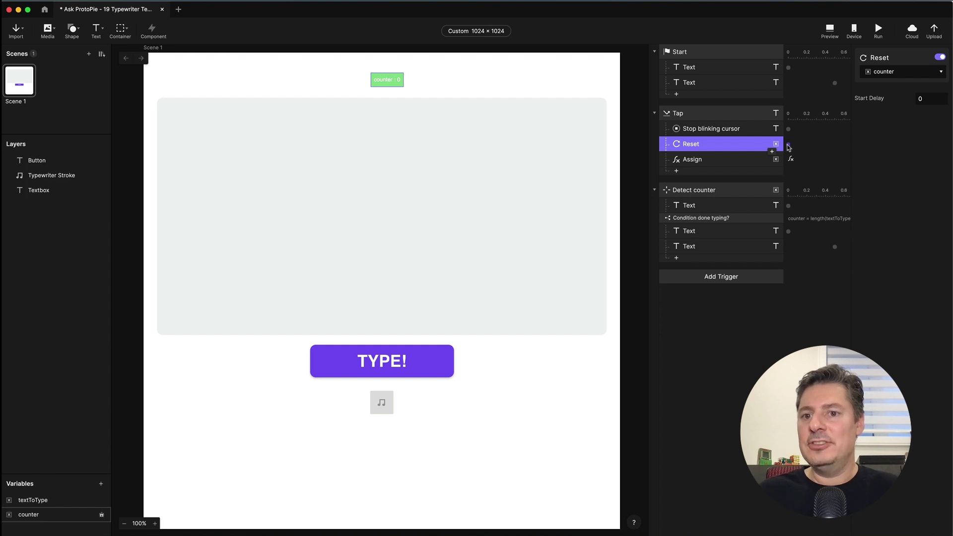
{"action": "left_click", "coordinate": [734, 164]}
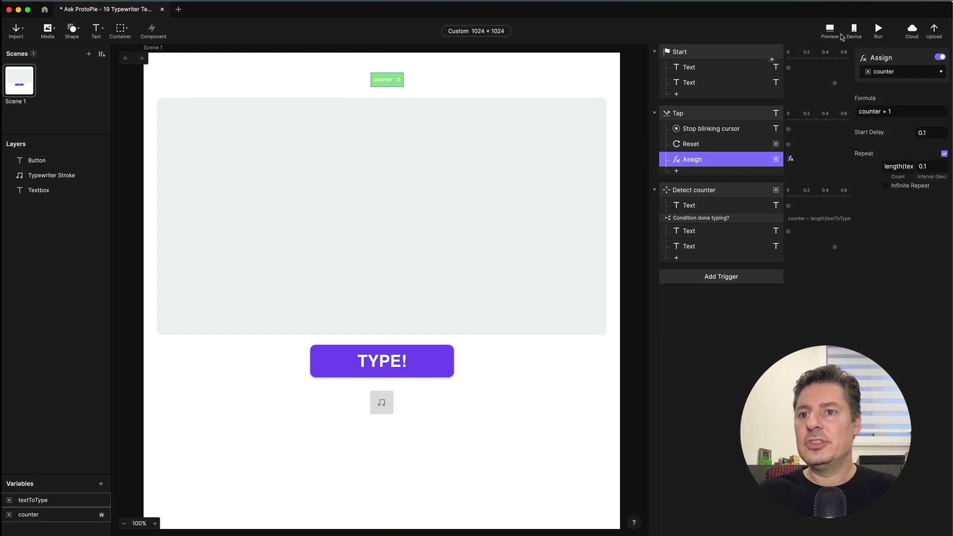
Preview the prototype with the shorter Assign delay, run TYPE! twice to check the replay, and close the preview
{"action": "left_click", "coordinate": [830, 30]}
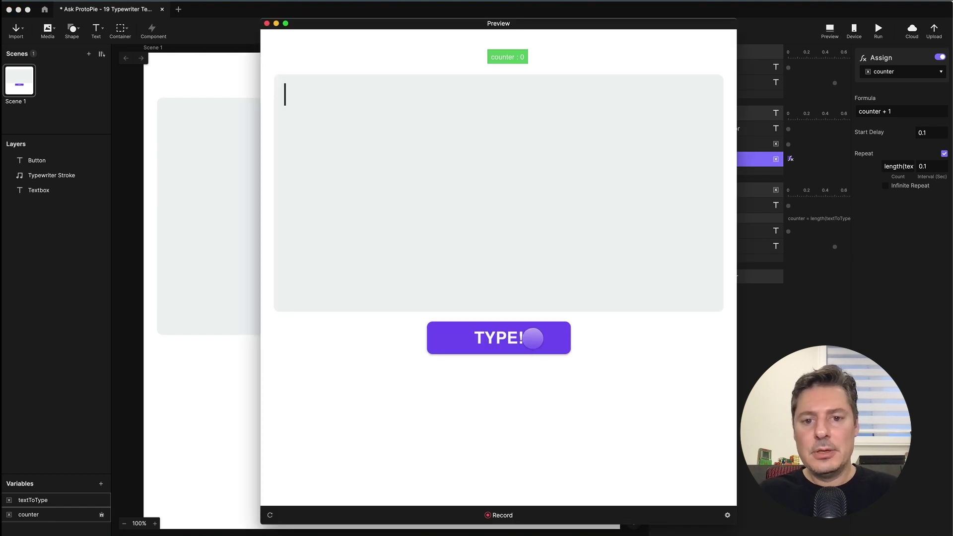
{"action": "left_click", "coordinate": [510, 339]}
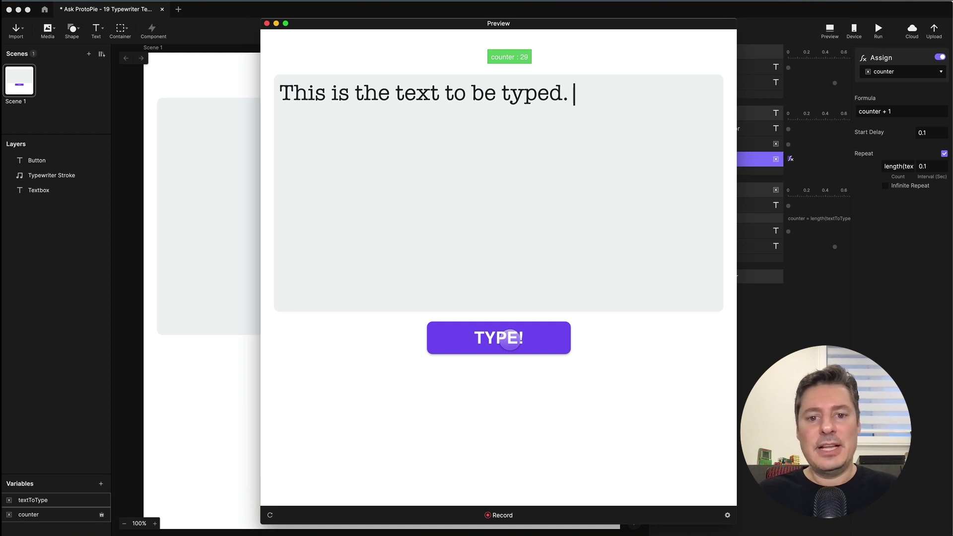
{"action": "left_click", "coordinate": [510, 339]}
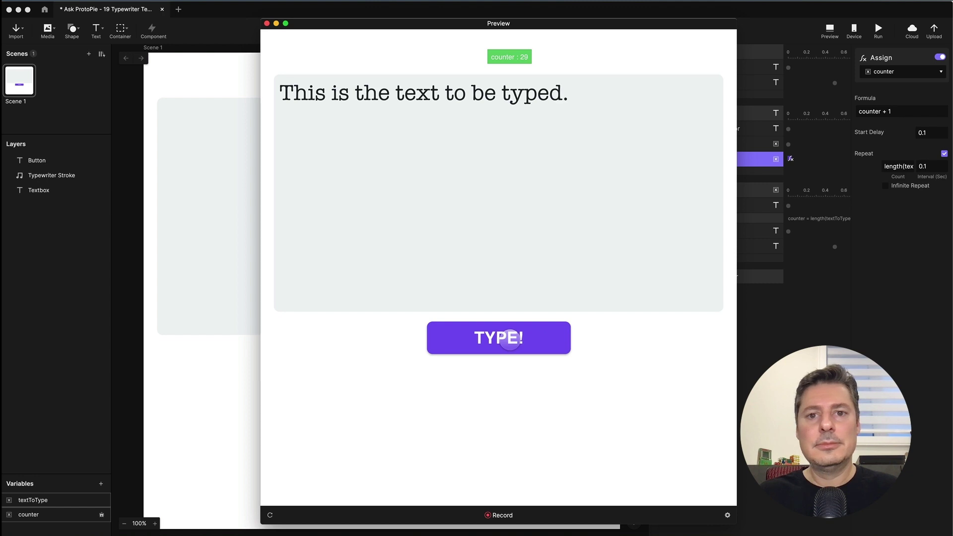
{"action": "left_click", "coordinate": [267, 24]}
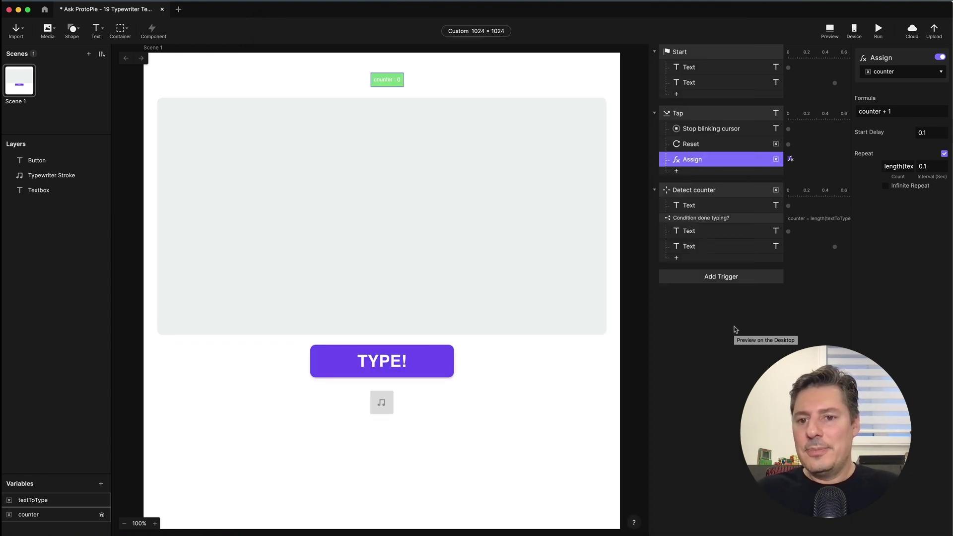
Add a Playback response after the first Text response in the Detect counter trigger, targeting the Typewriter Stroke sound with the Play action
{"action": "left_click", "coordinate": [707, 193]}
{"action": "left_click", "coordinate": [710, 206]}
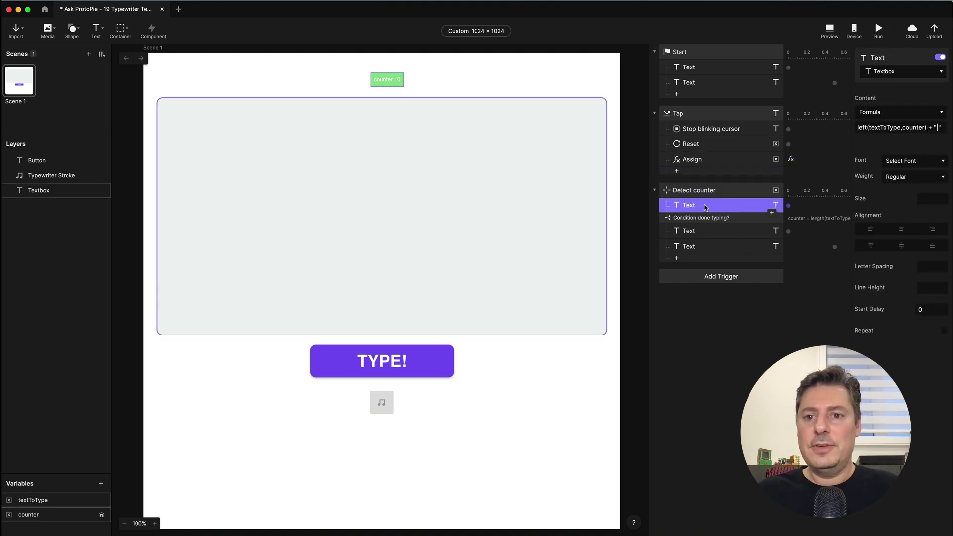
{"action": "left_click", "coordinate": [772, 214]}
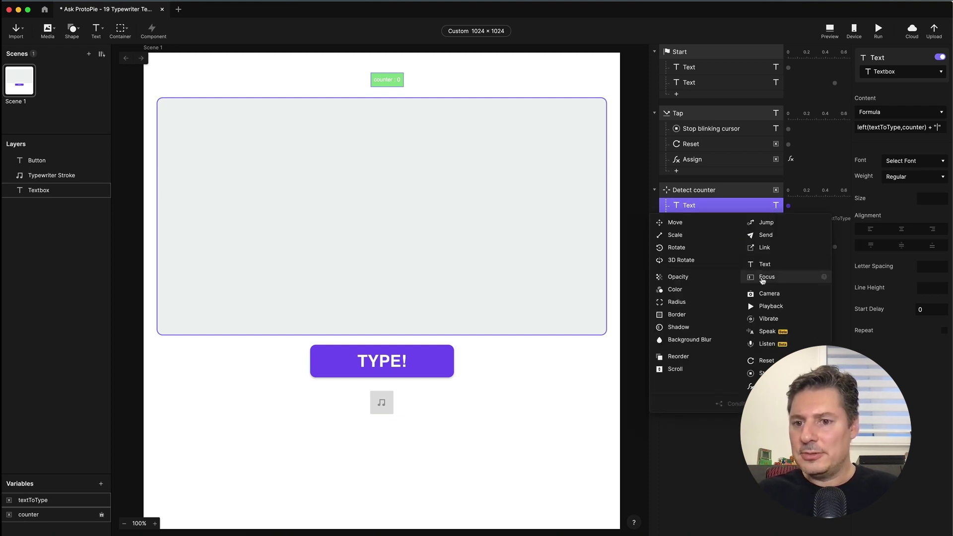
{"action": "left_click", "coordinate": [764, 307]}
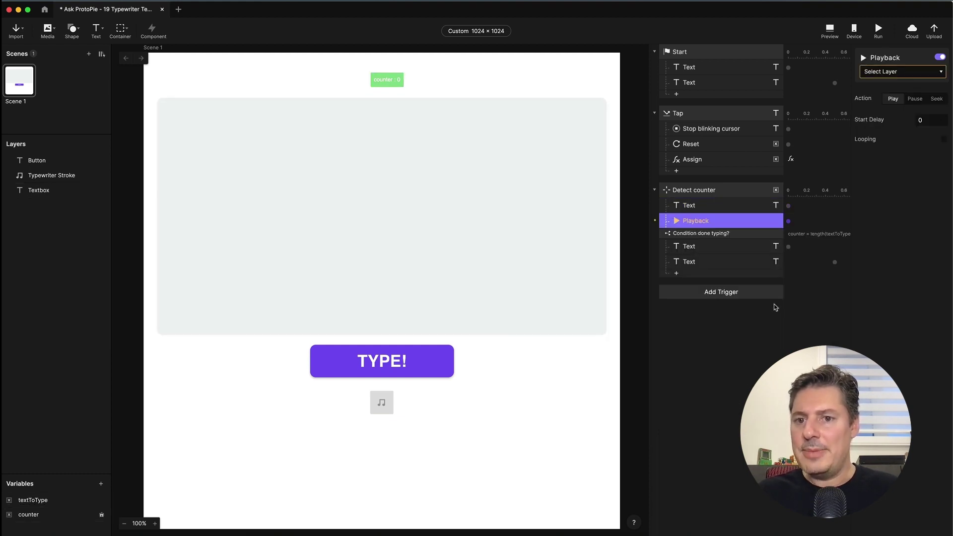
{"action": "left_click", "coordinate": [918, 71]}
{"action": "left_click", "coordinate": [910, 108]}
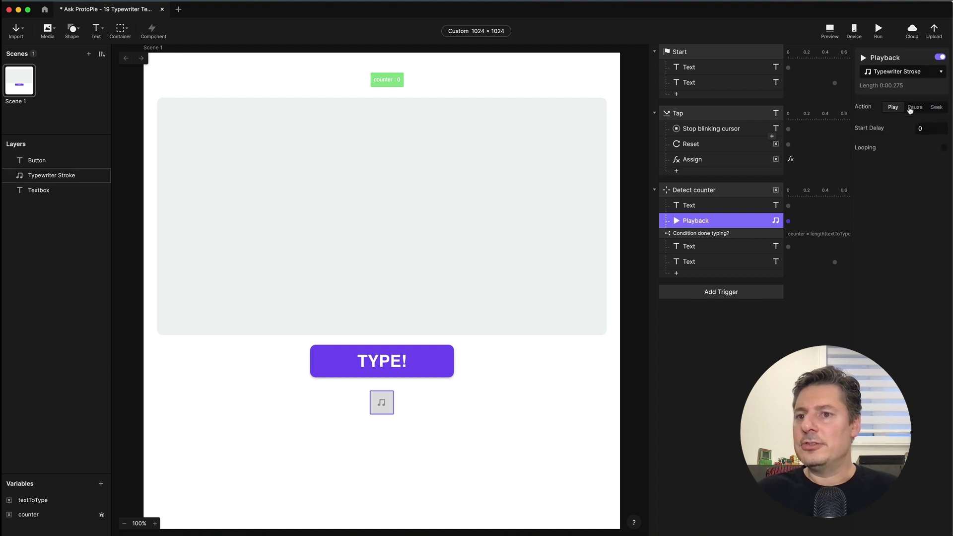
Rename the Detect counter trigger's Playback response as Play SFX
{"action": "double_click", "coordinate": [702, 222]}
{"action": "type", "text": "Play"}
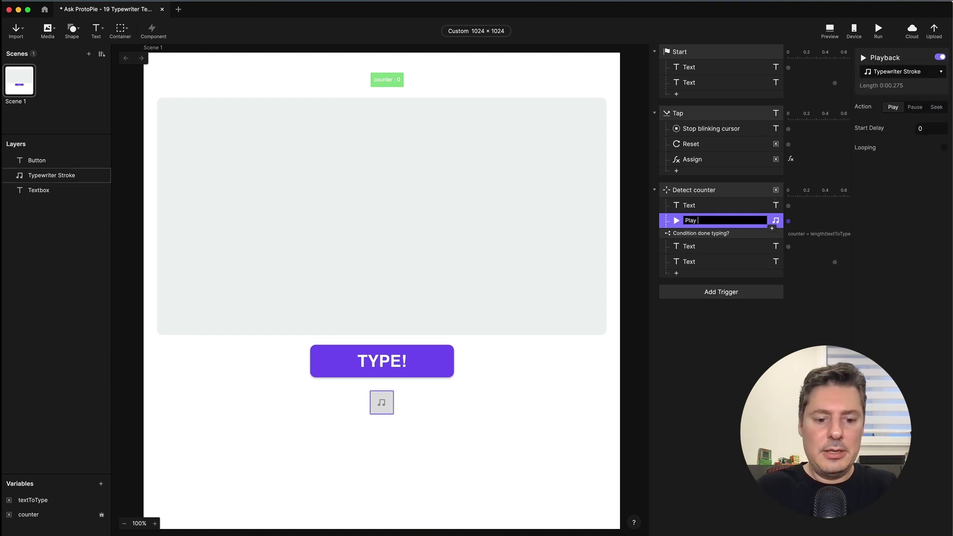
{"action": "type", "text": " SFX"}
{"action": "key", "text": "Return"}
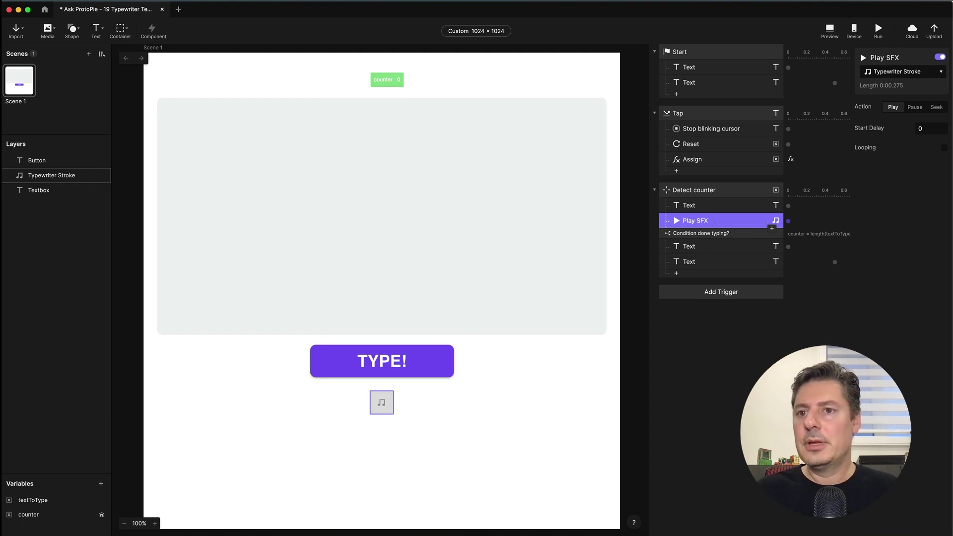
Preview the prototype, run TYPE! twice to check the keystroke sound, restart the preview for another run, and close it
{"action": "left_click", "coordinate": [831, 29]}
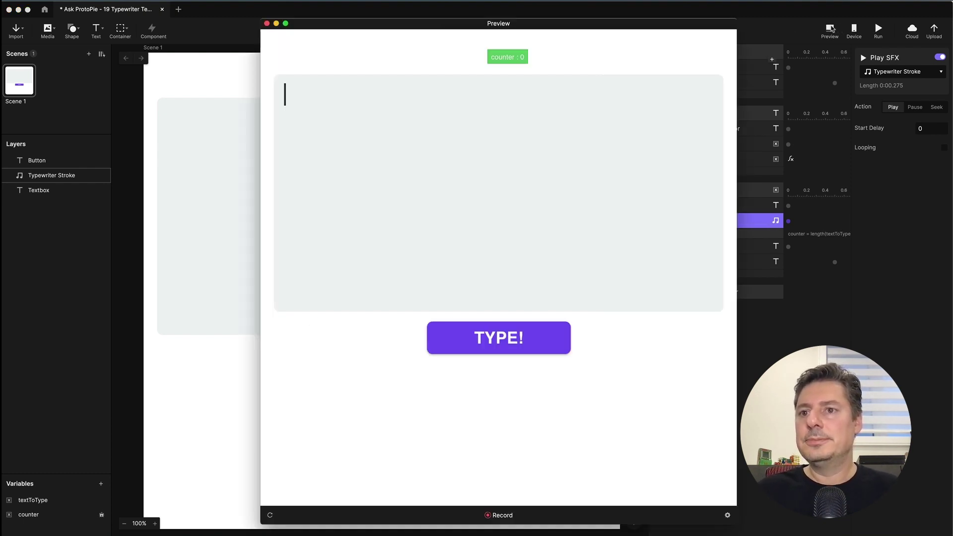
{"action": "left_click", "coordinate": [519, 331]}
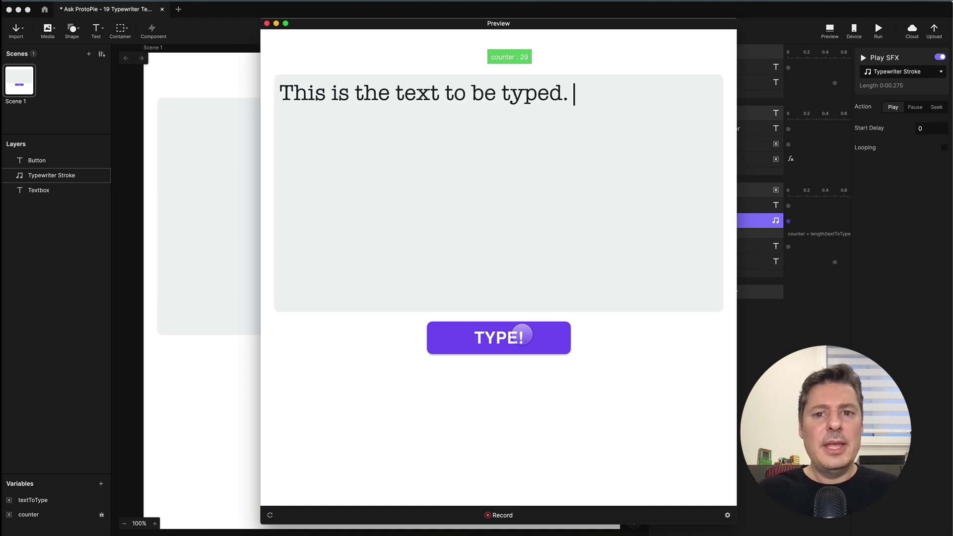
{"action": "left_click", "coordinate": [516, 339]}
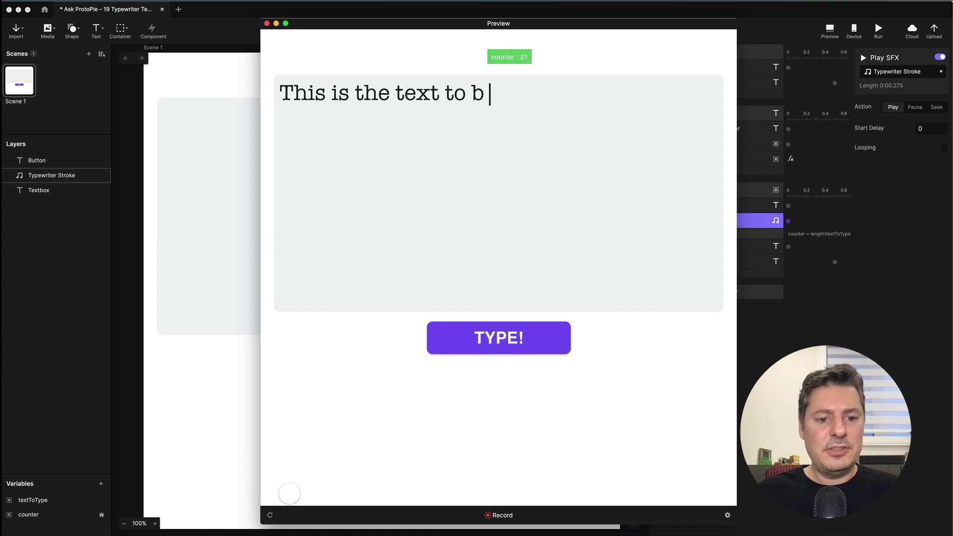
{"action": "left_click", "coordinate": [272, 514]}
{"action": "left_click", "coordinate": [511, 341]}
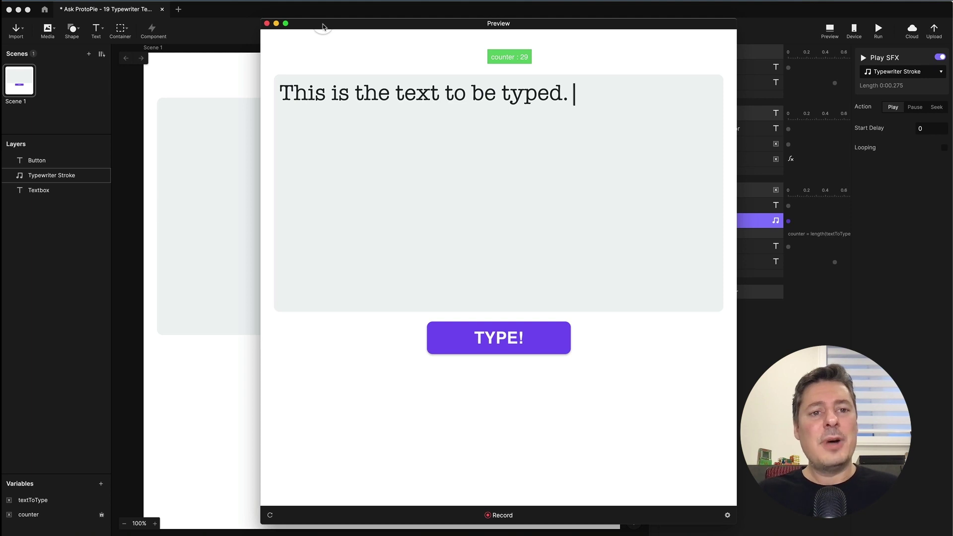
{"action": "left_click", "coordinate": [267, 23]}
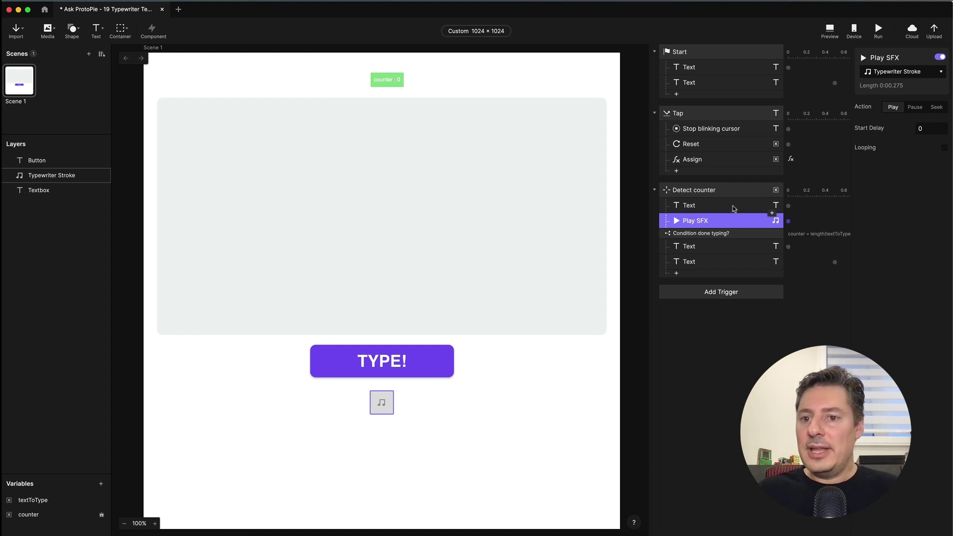
Add a Reset response before Play SFX in the Detect counter trigger, target the Typewriter Stroke sound, and name it Reset SFX
{"action": "left_click", "coordinate": [772, 213]}
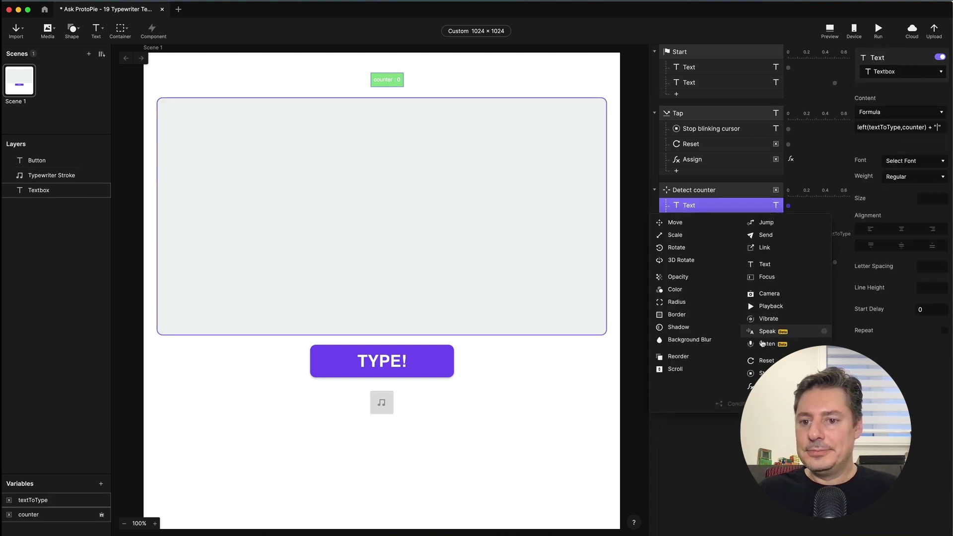
{"action": "left_click", "coordinate": [765, 361]}
{"action": "left_click", "coordinate": [901, 72]}
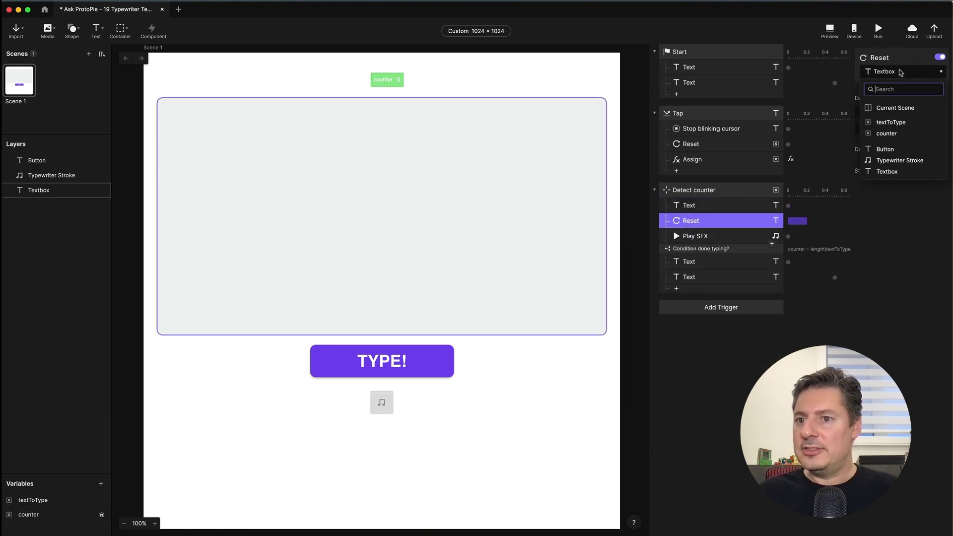
{"action": "left_click", "coordinate": [911, 161]}
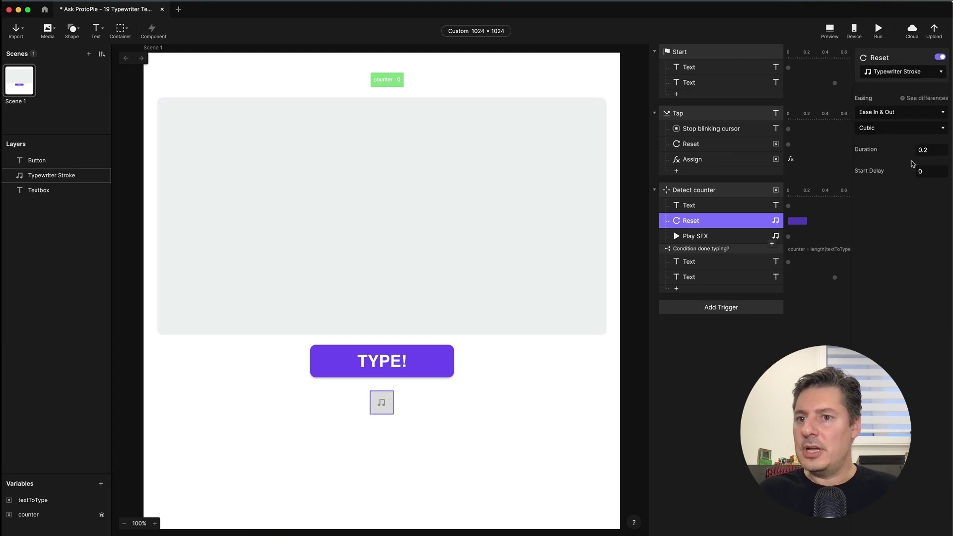
{"action": "double_click", "coordinate": [694, 222]}
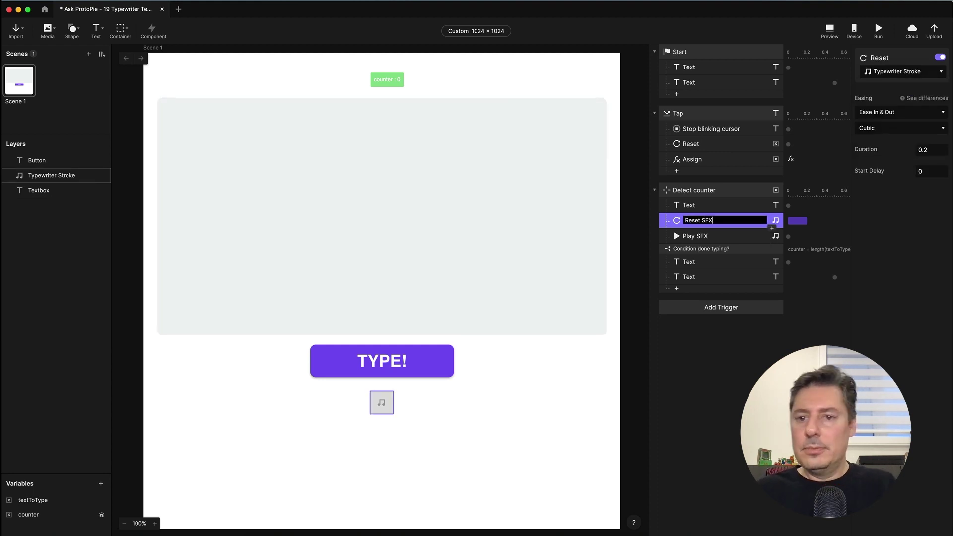
{"action": "key", "text": "Return"}
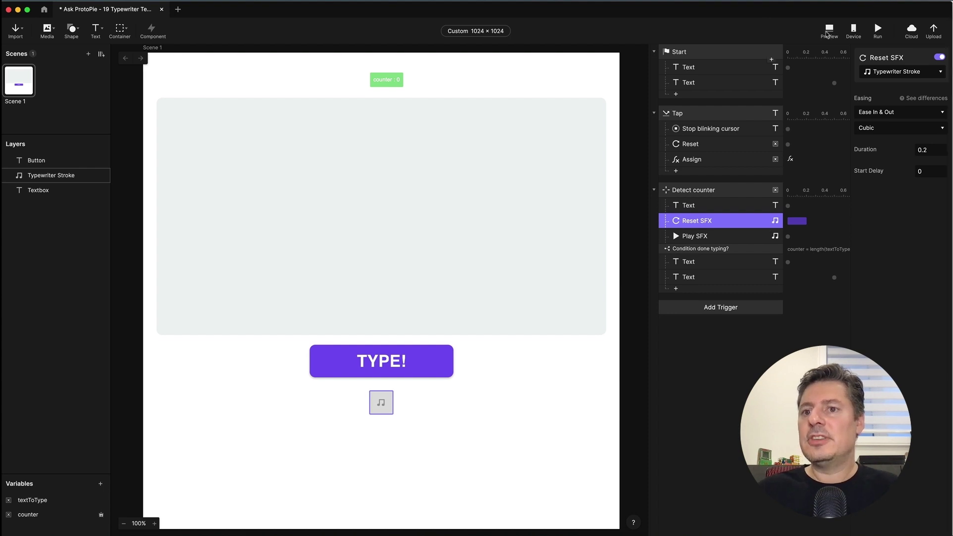
Preview the prototype, run TYPE! twice to check the sound with the Reset SFX response, and close the preview
{"action": "left_click", "coordinate": [829, 31]}
{"action": "left_click", "coordinate": [512, 338]}
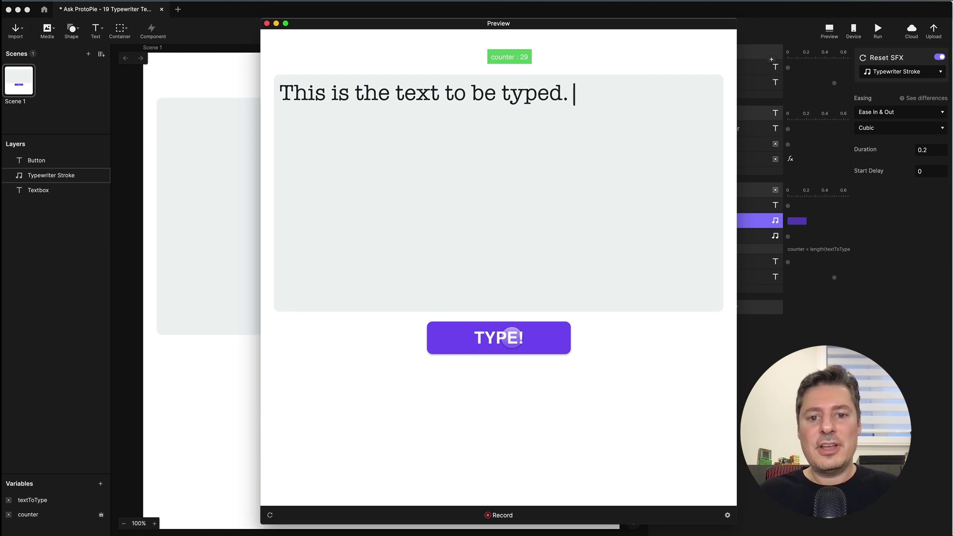
{"action": "left_click", "coordinate": [512, 338]}
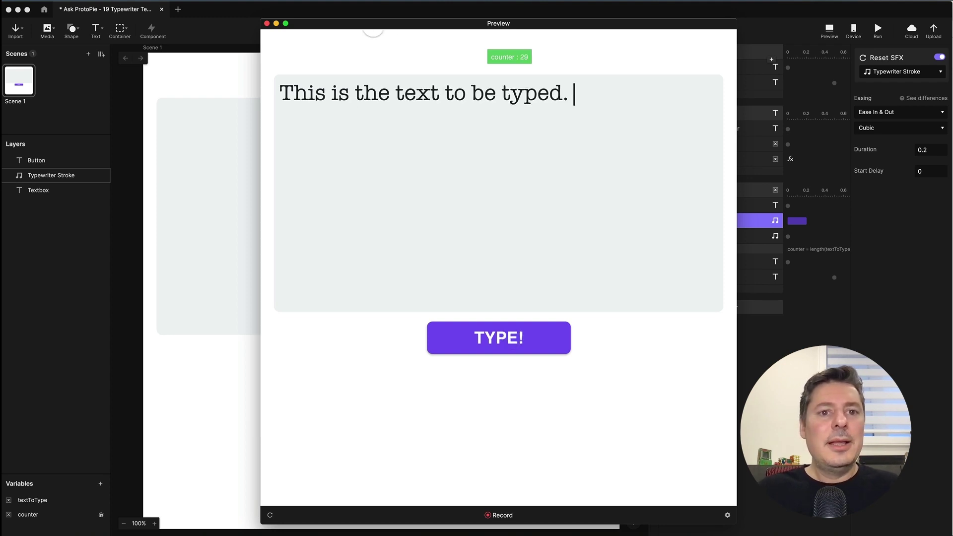
{"action": "left_click", "coordinate": [267, 24]}
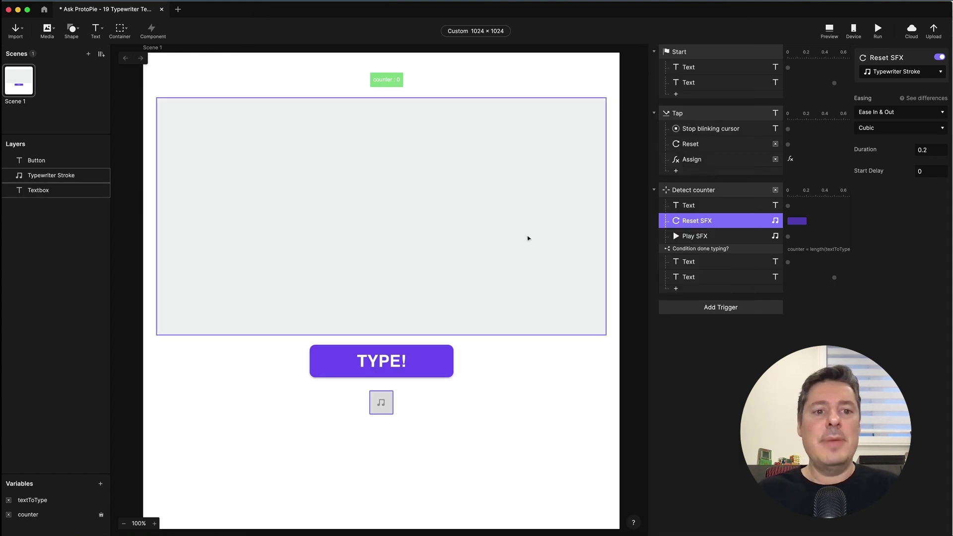
Extend the textToType variable's text to "This is the text to be typed. And here is some more text"
{"action": "left_click", "coordinate": [34, 500]}
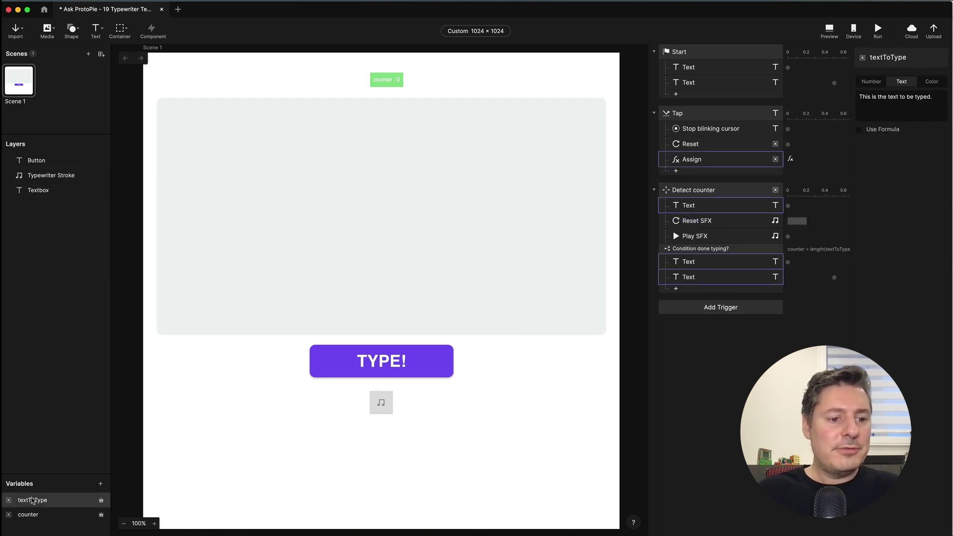
{"action": "left_click", "coordinate": [937, 98]}
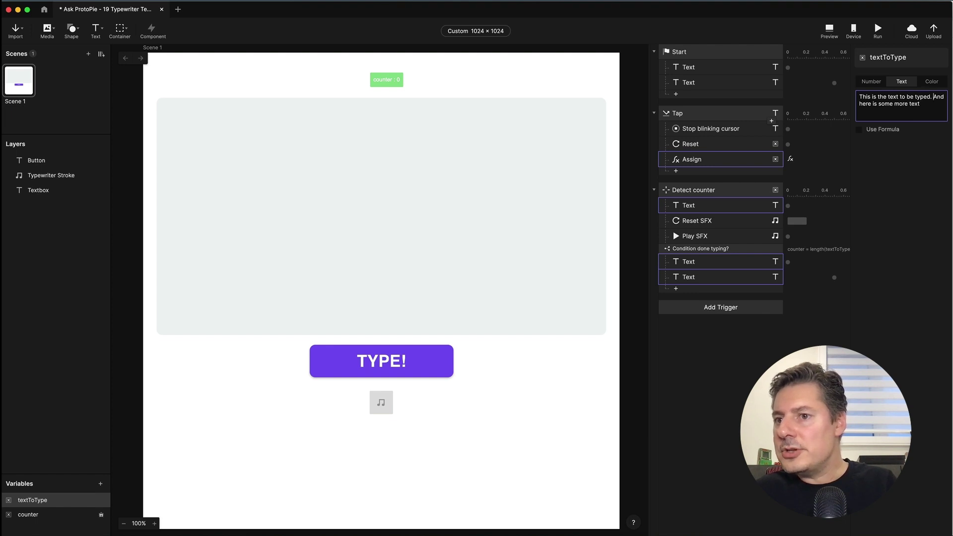
{"action": "key", "text": "Delete"}
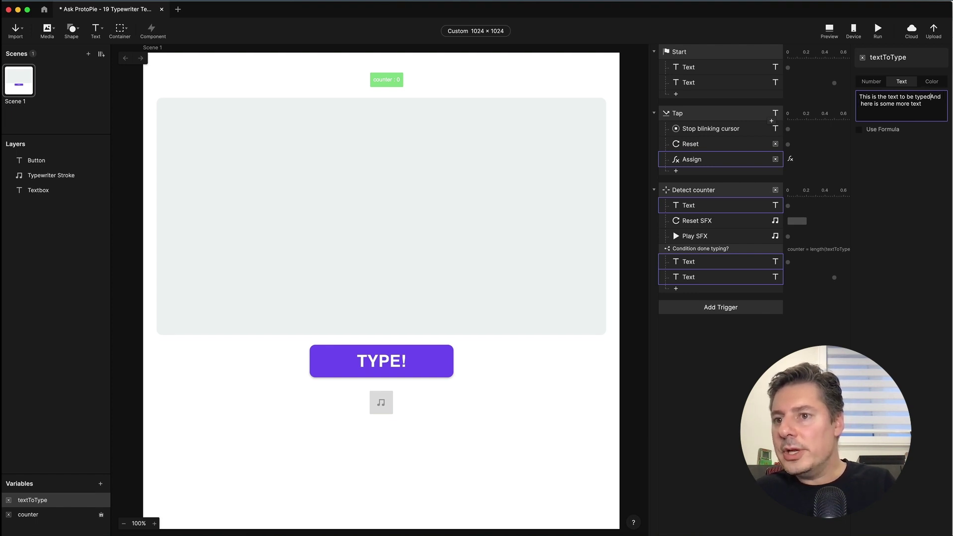
{"action": "type", "text": "."}
{"action": "left_click", "coordinate": [932, 185]}
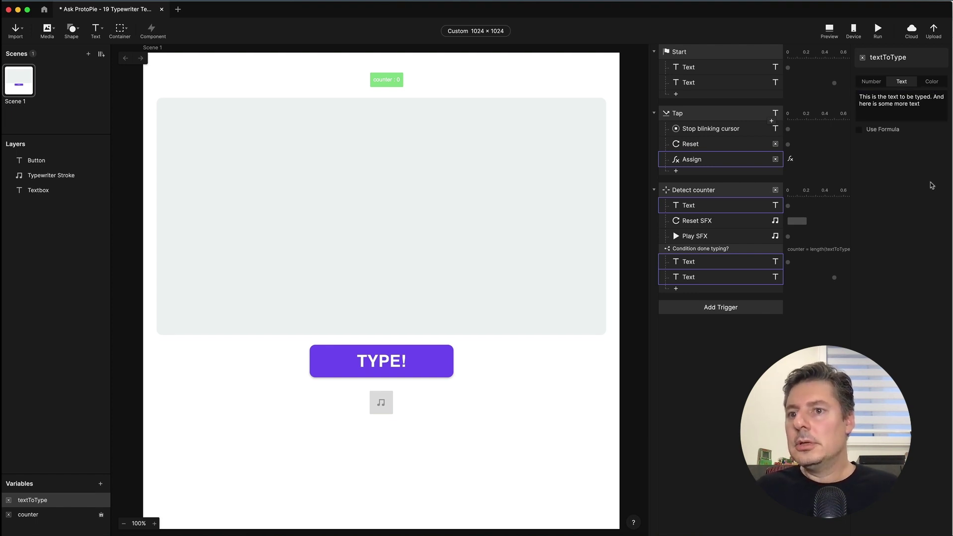
Preview the prototype, run TYPE! to check that the longer text is typed out, and close the preview
{"action": "left_click", "coordinate": [830, 30]}
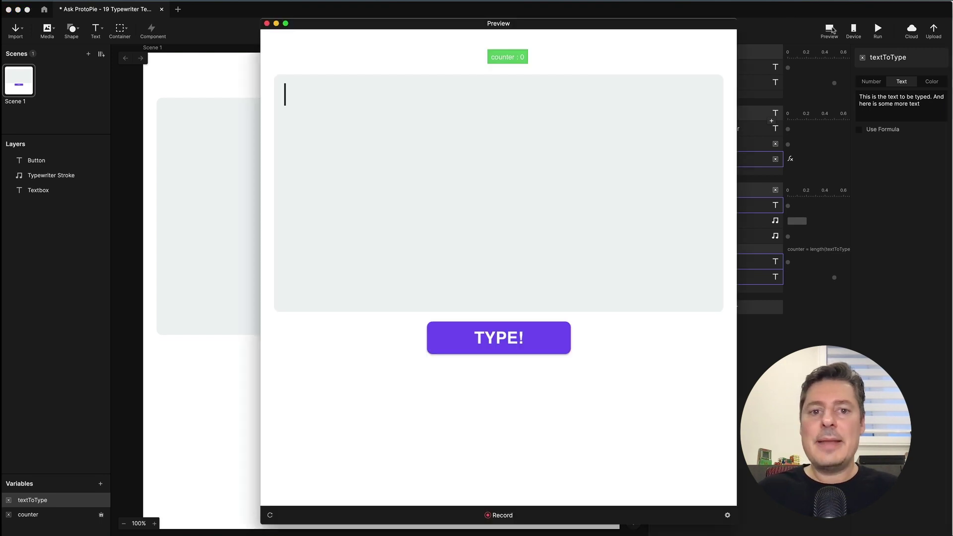
{"action": "left_click", "coordinate": [495, 348]}
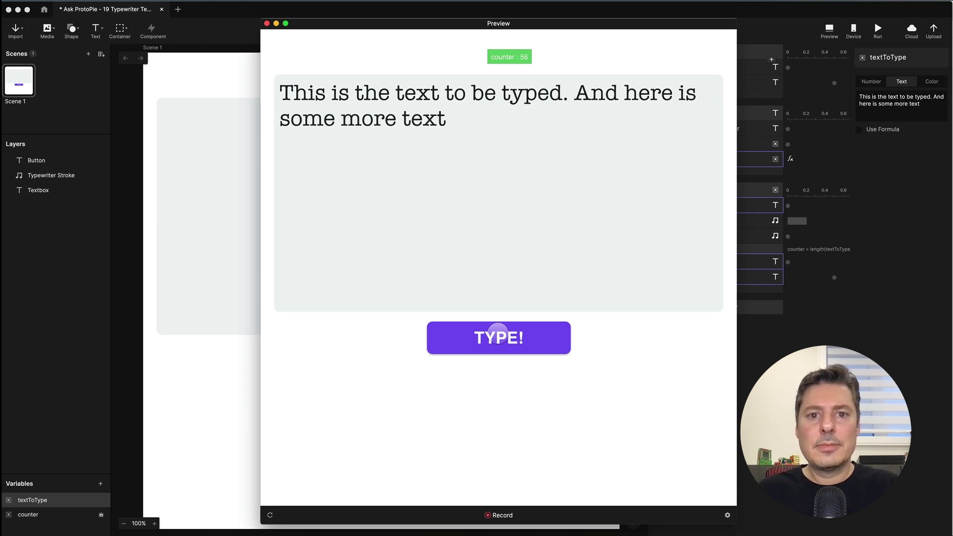
{"action": "left_click", "coordinate": [267, 23]}
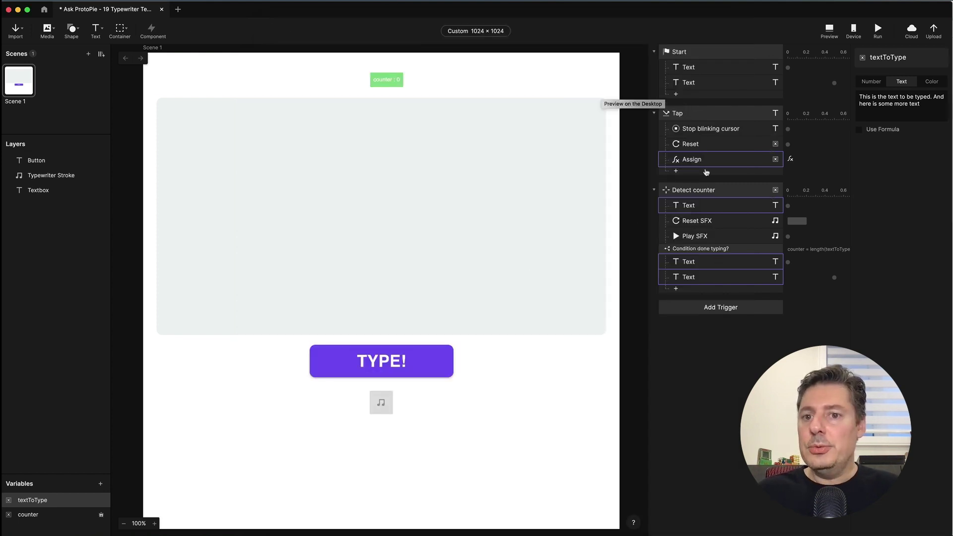
Examine the repeat count formula of the Tap trigger's Assign response and its reference to the textToType variable
{"action": "left_click", "coordinate": [702, 115]}
{"action": "left_click", "coordinate": [719, 159]}
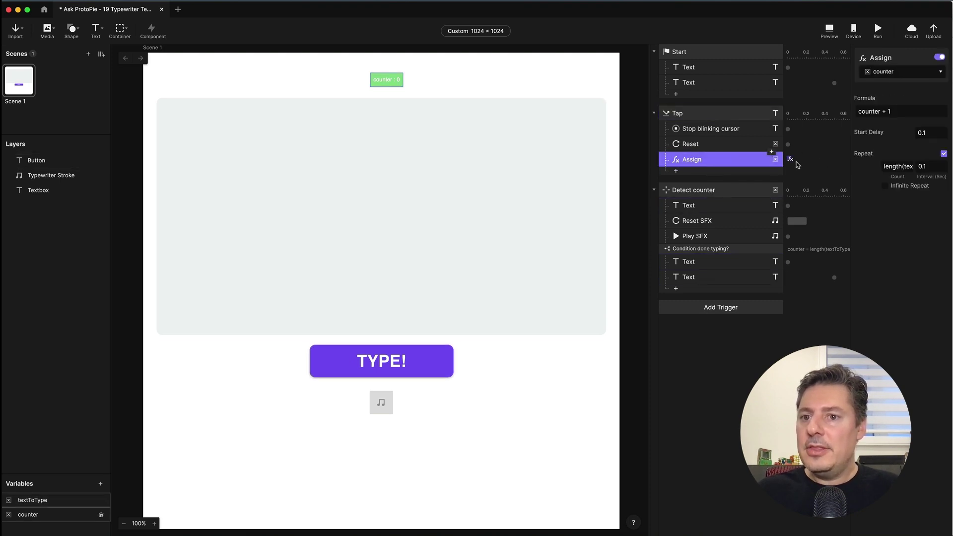
{"action": "left_click", "coordinate": [902, 167]}
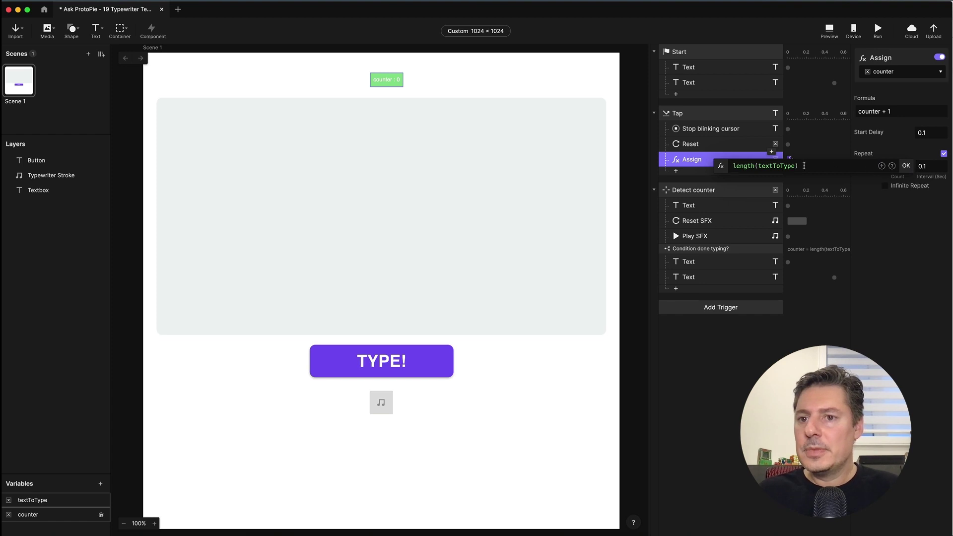
{"action": "left_click_drag", "start_coordinate": [804, 166], "coordinate": [711, 168]}
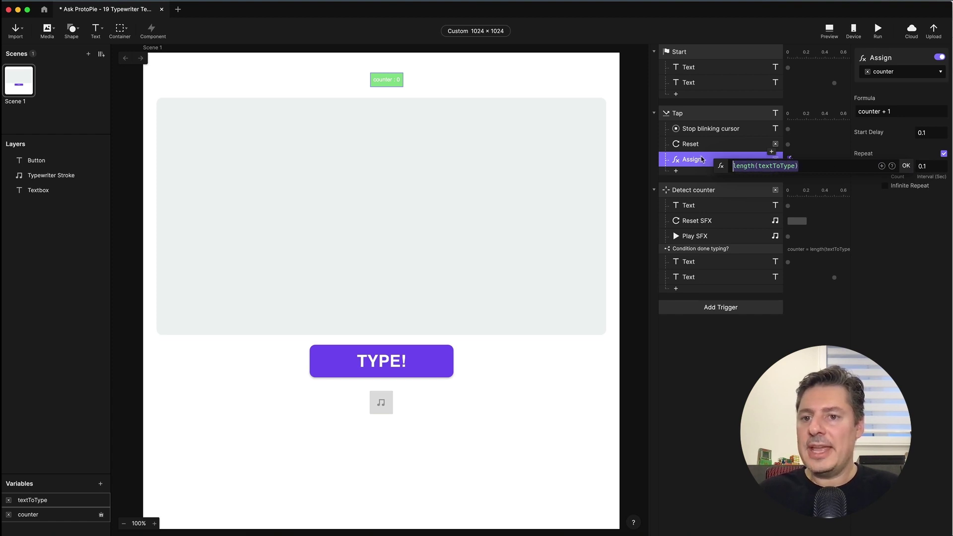
{"action": "double_click", "coordinate": [773, 165]}
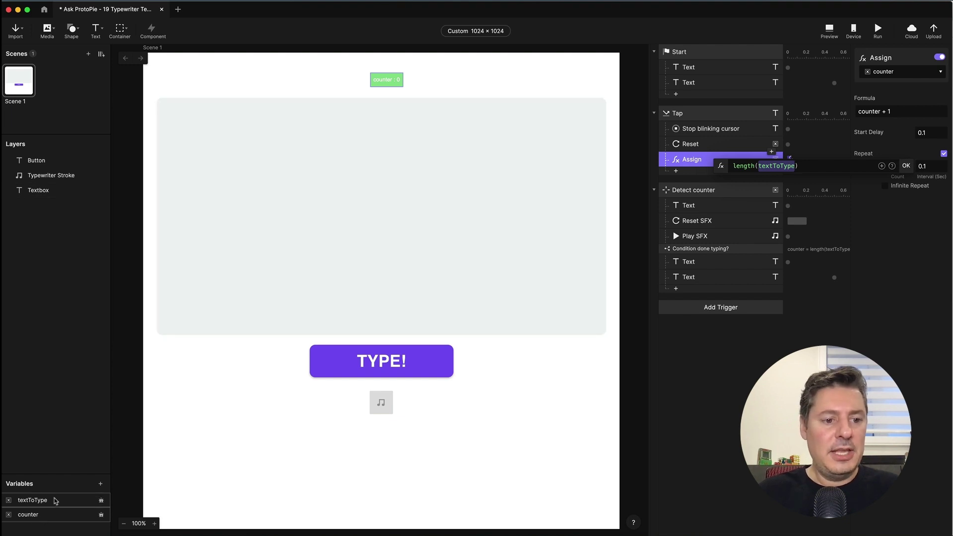
{"action": "left_click", "coordinate": [809, 169]}
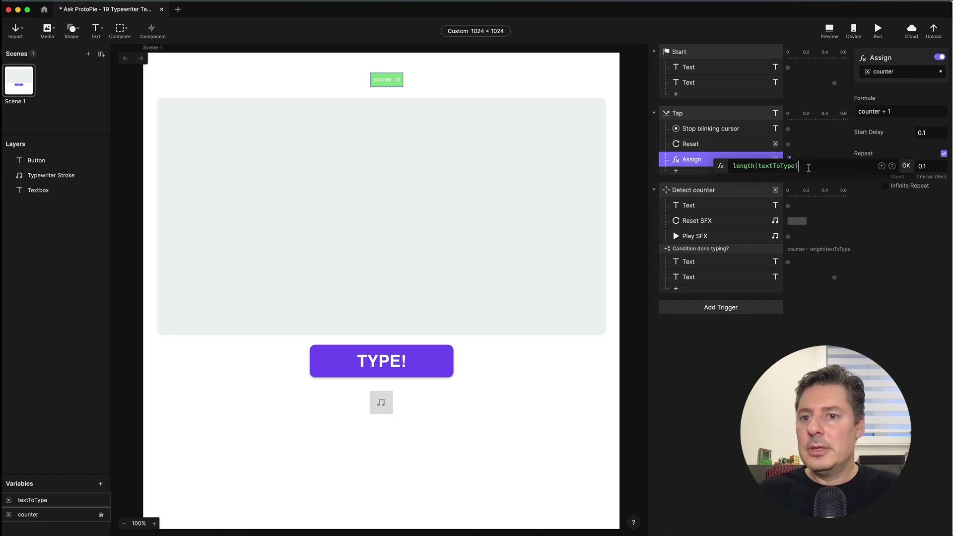
{"action": "key", "text": "Return"}
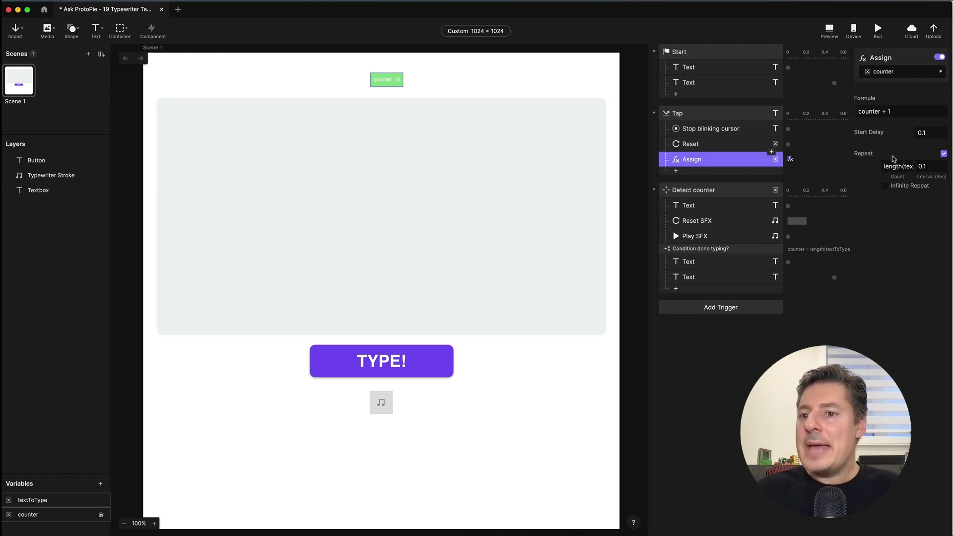
Replace the repeat count formula of the Tap trigger's Assign response with the fixed value 29
{"action": "left_click", "coordinate": [907, 167]}
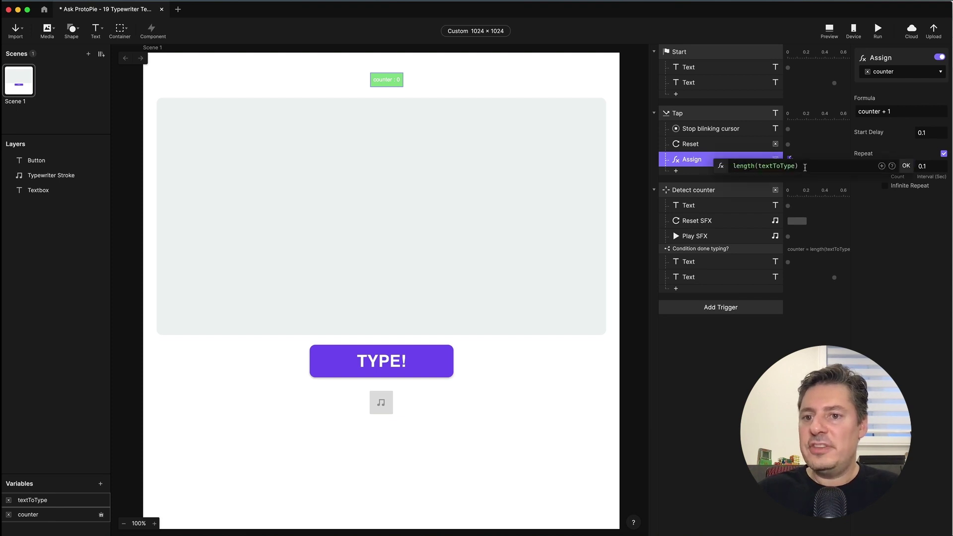
{"action": "left_click_drag", "start_coordinate": [805, 166], "coordinate": [689, 169]}
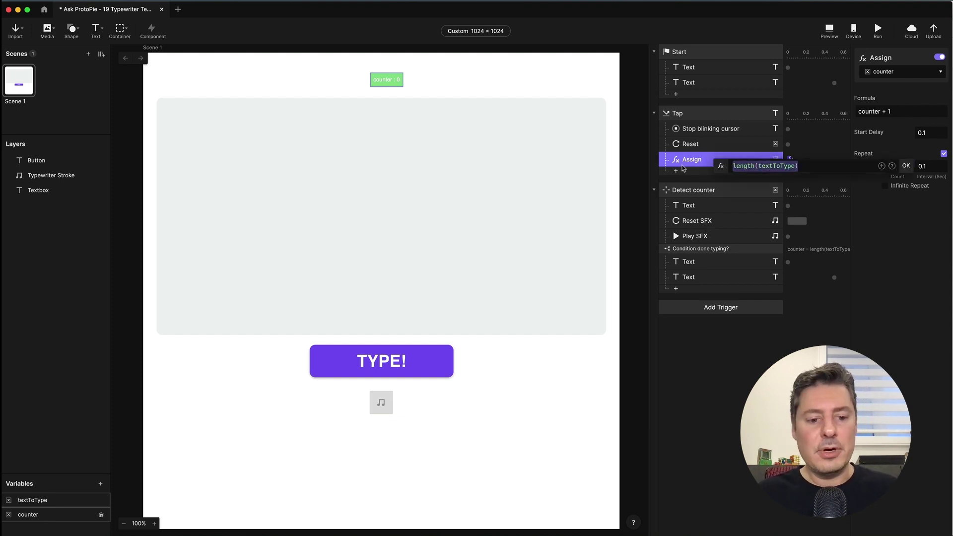
{"action": "type", "text": "29"}
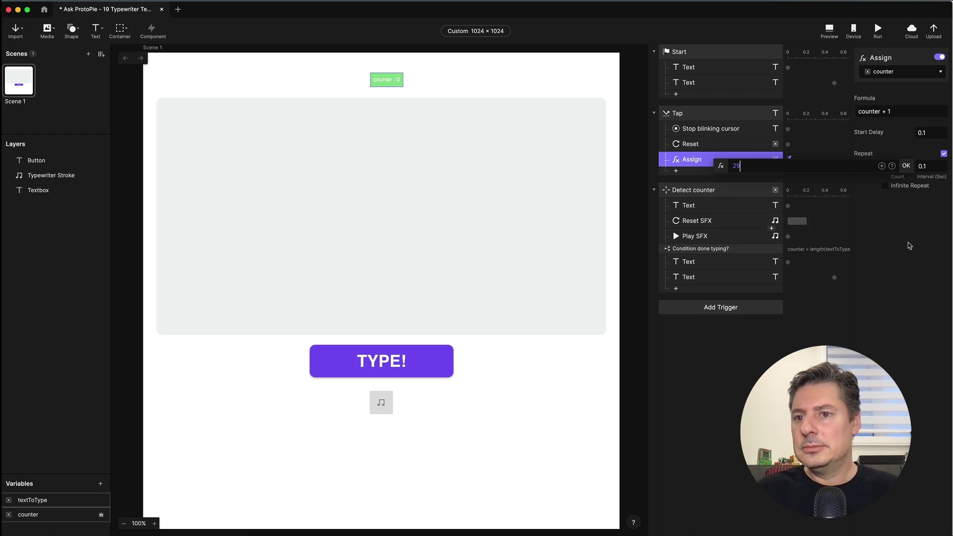
{"action": "left_click", "coordinate": [906, 166]}
Preview the prototype, run TYPE! to check how much text is typed with a count of 29, and close it
{"action": "left_click", "coordinate": [831, 32]}
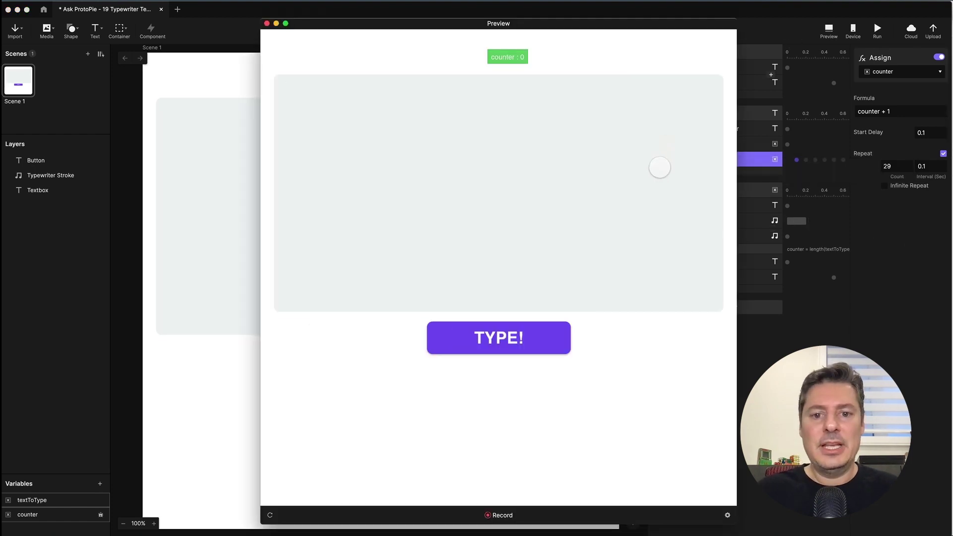
{"action": "left_click", "coordinate": [499, 342]}
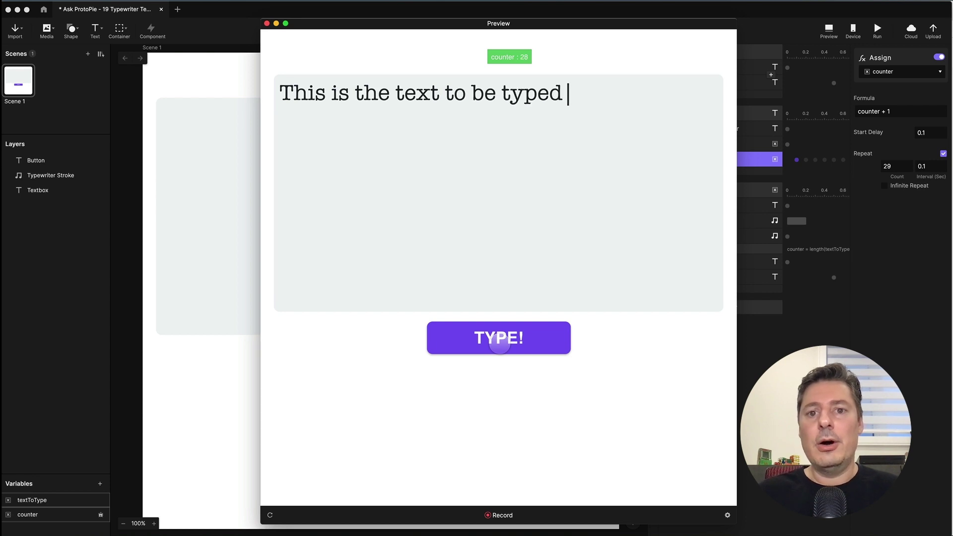
{"action": "left_click", "coordinate": [267, 24]}
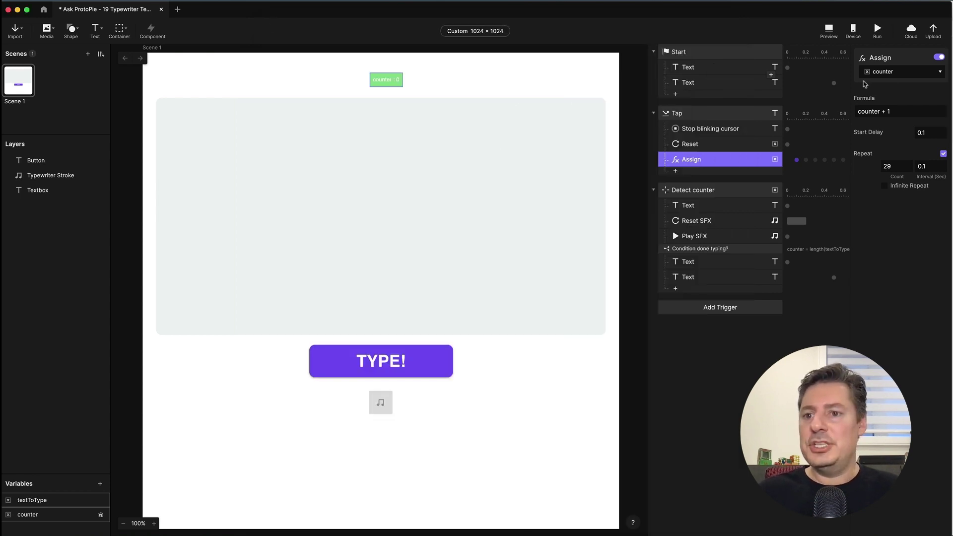
Set the repeat count of the Tap trigger's Assign response to 35
{"action": "left_click", "coordinate": [908, 166]}
{"action": "type", "text": "35"}
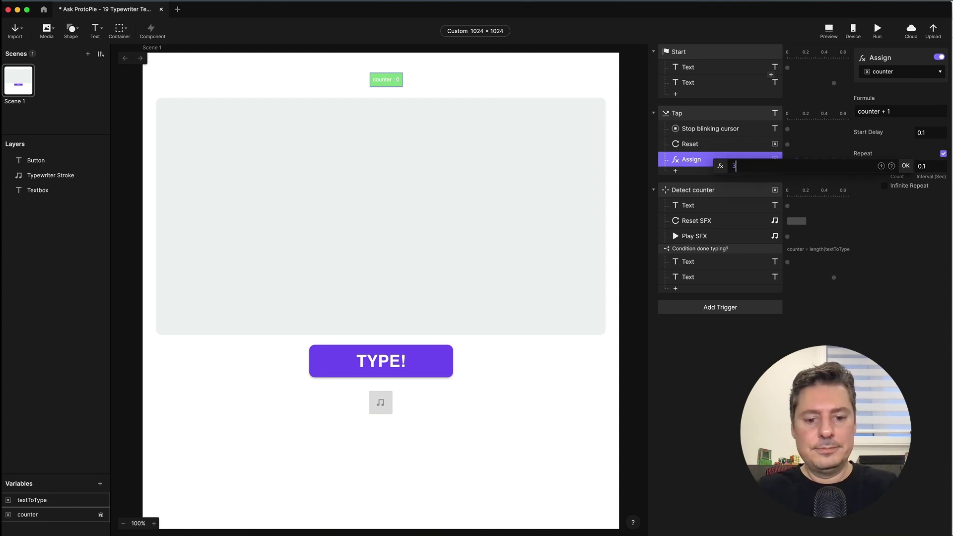
{"action": "key", "text": "Return"}
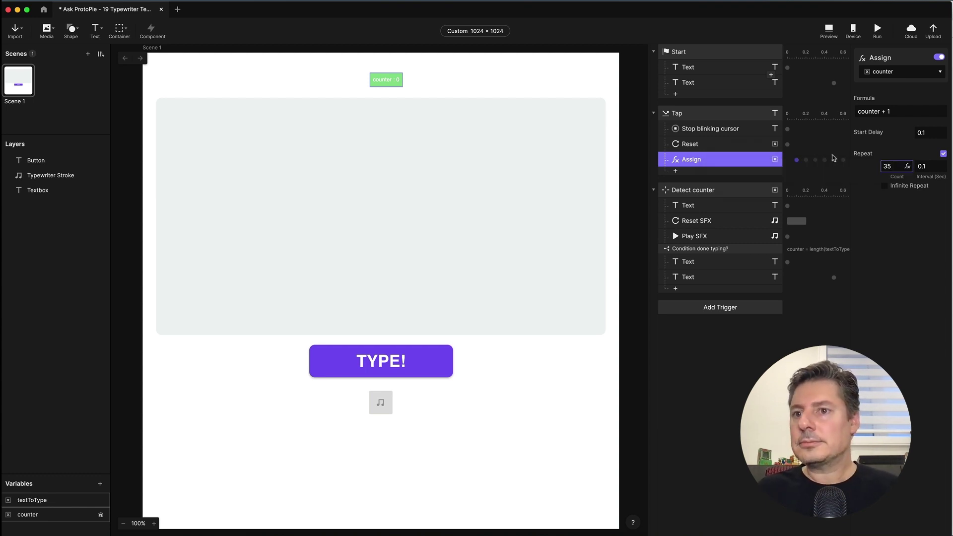
Preview the prototype, run TYPE! to check how much text is typed with a count of 35, and close it
{"action": "left_click", "coordinate": [833, 30]}
{"action": "left_click", "coordinate": [539, 354]}
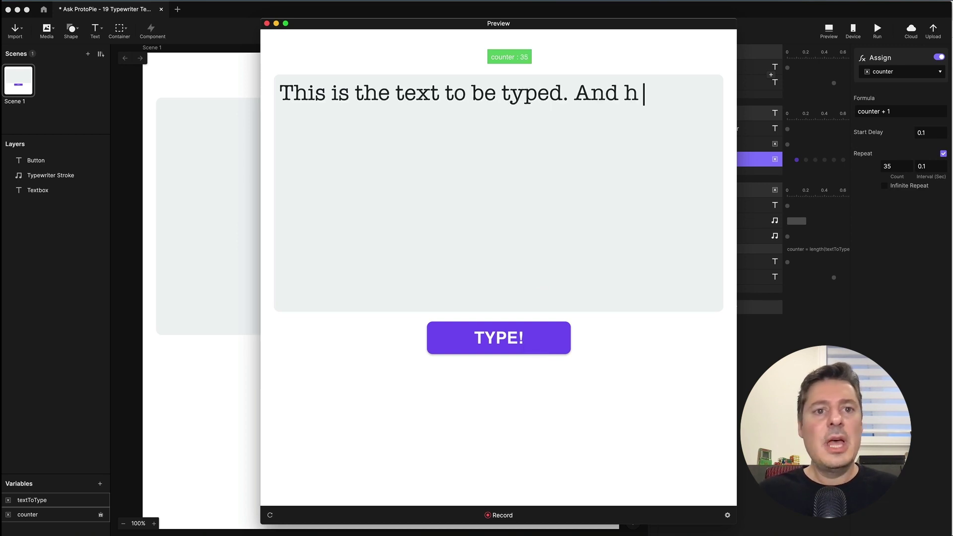
{"action": "left_click", "coordinate": [267, 24]}
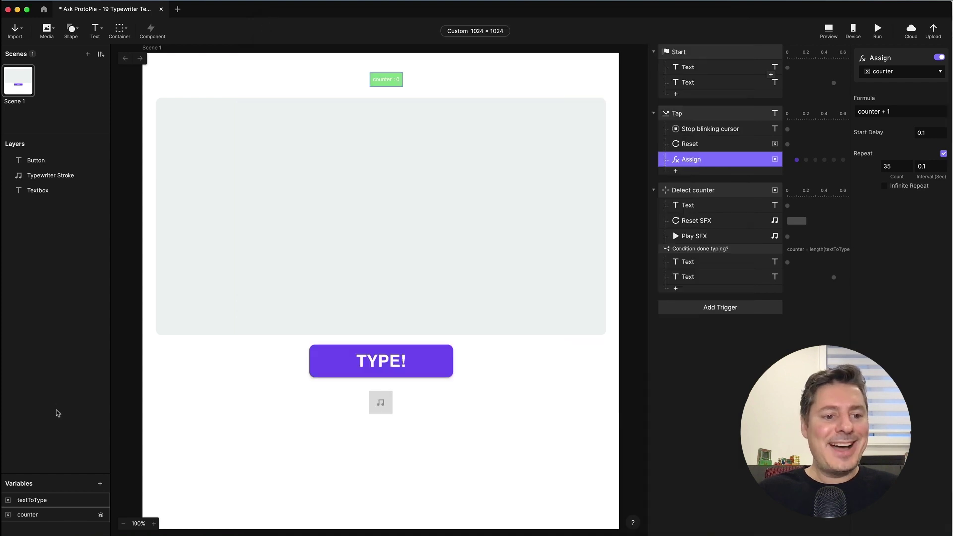
Review the textToType variable's text and undo the fixed repeat counts, restoring length(textToType) on the Tap trigger's Assign response
{"action": "left_click", "coordinate": [50, 500]}
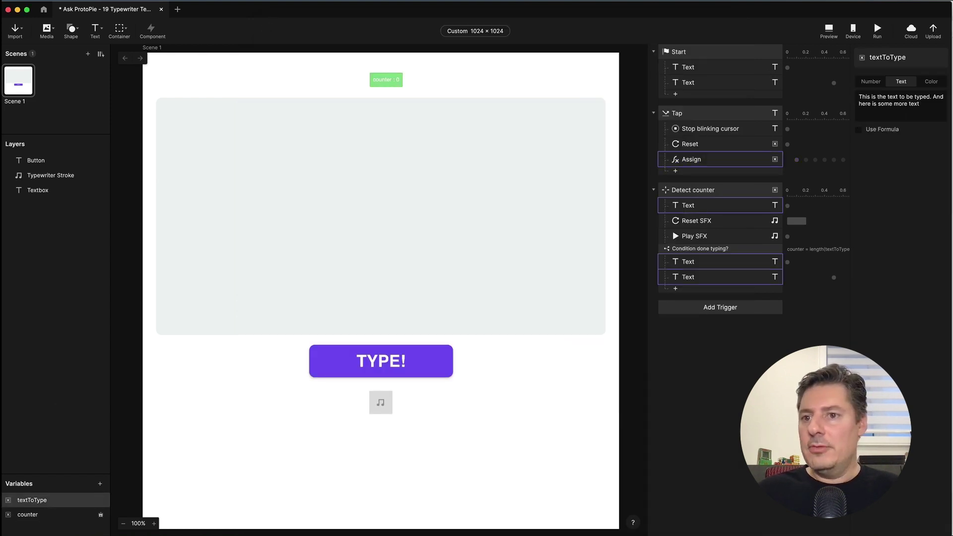
{"action": "left_click", "coordinate": [926, 102]}
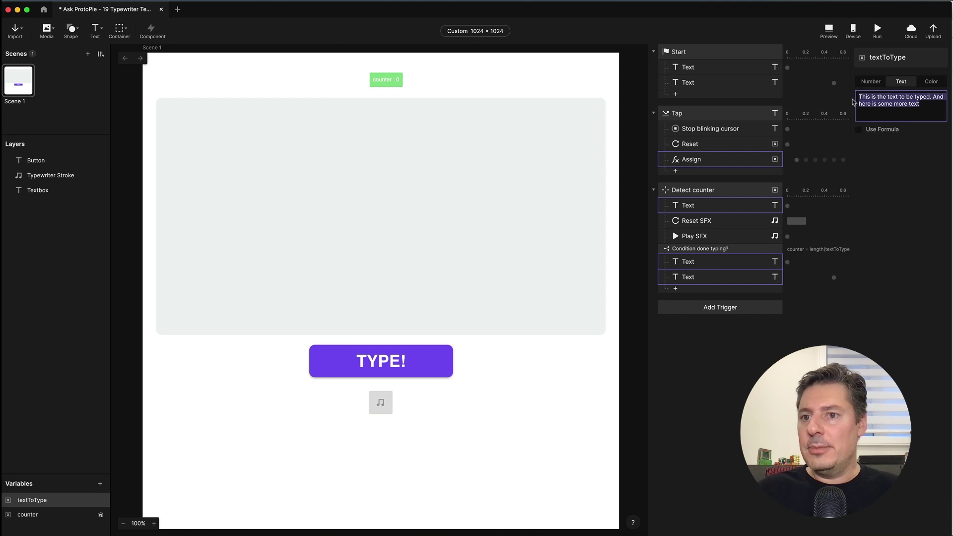
{"action": "left_click", "coordinate": [736, 164]}
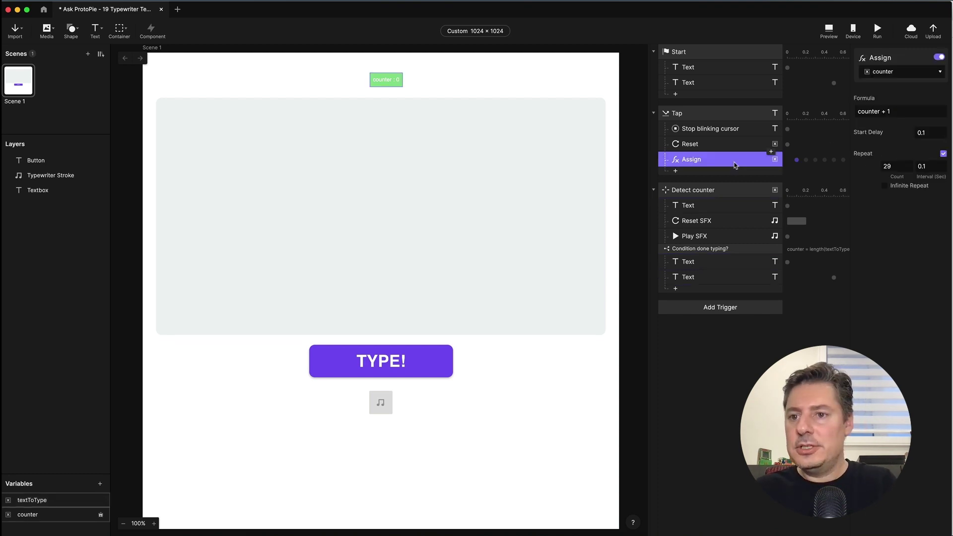
{"action": "key", "text": "ctrl+v"}
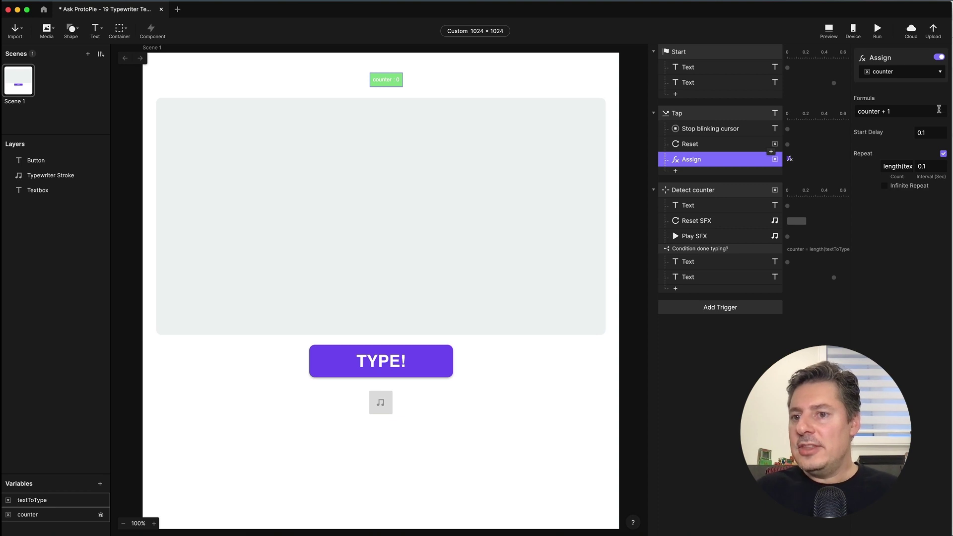
Inspect the length(textToType) repeat count formula of the Tap trigger's Assign response and leave it as it is
{"action": "left_click", "coordinate": [907, 166]}
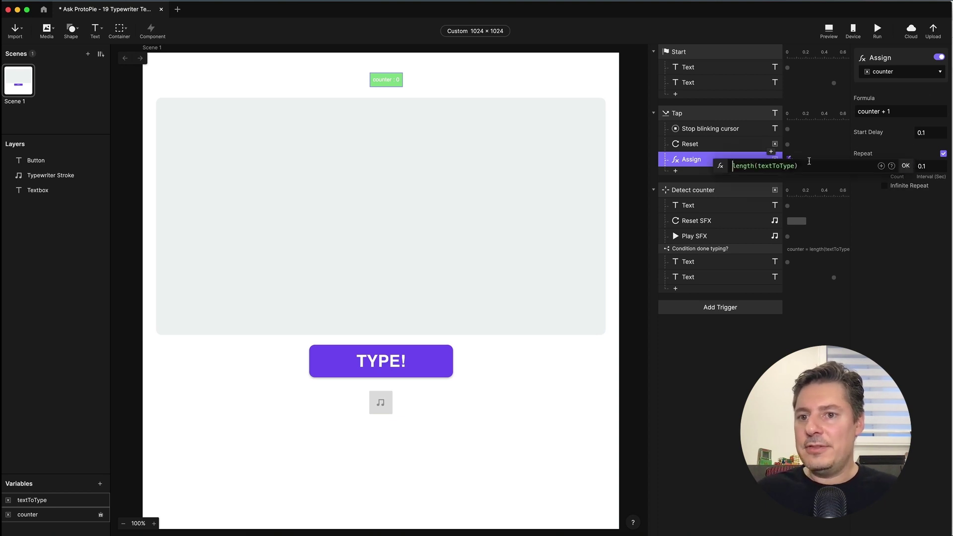
{"action": "double_click", "coordinate": [793, 165]}
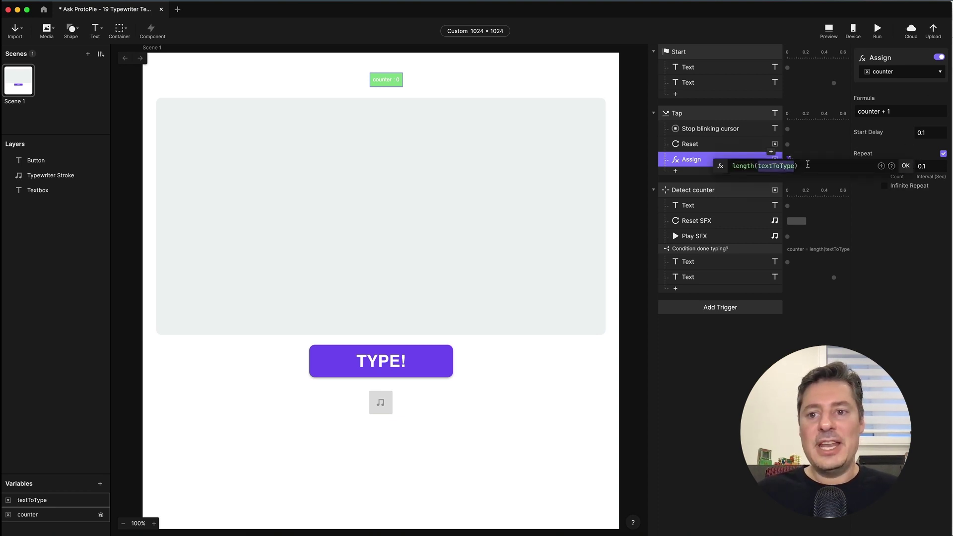
{"action": "left_click", "coordinate": [802, 169]}
{"action": "double_click", "coordinate": [781, 167]}
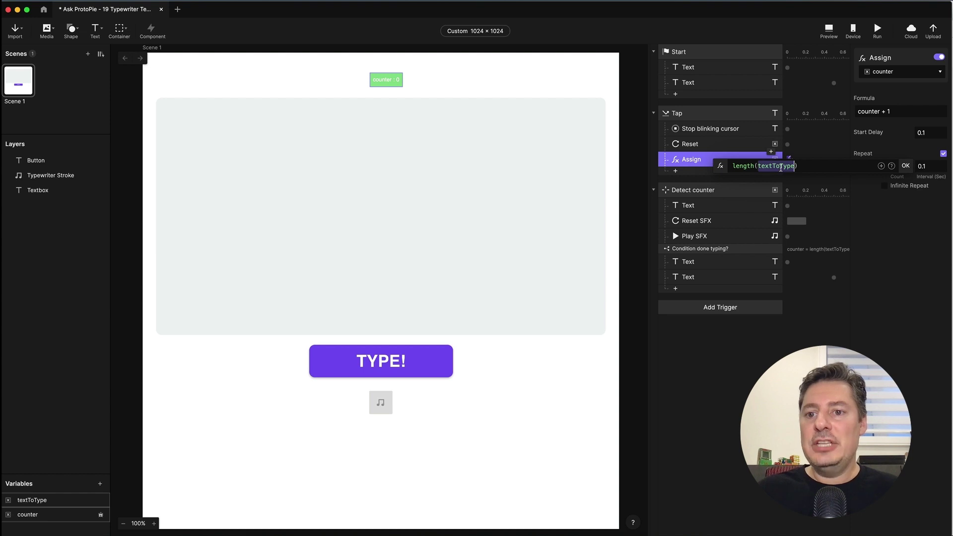
{"action": "left_click", "coordinate": [735, 165], "text": "shift"}
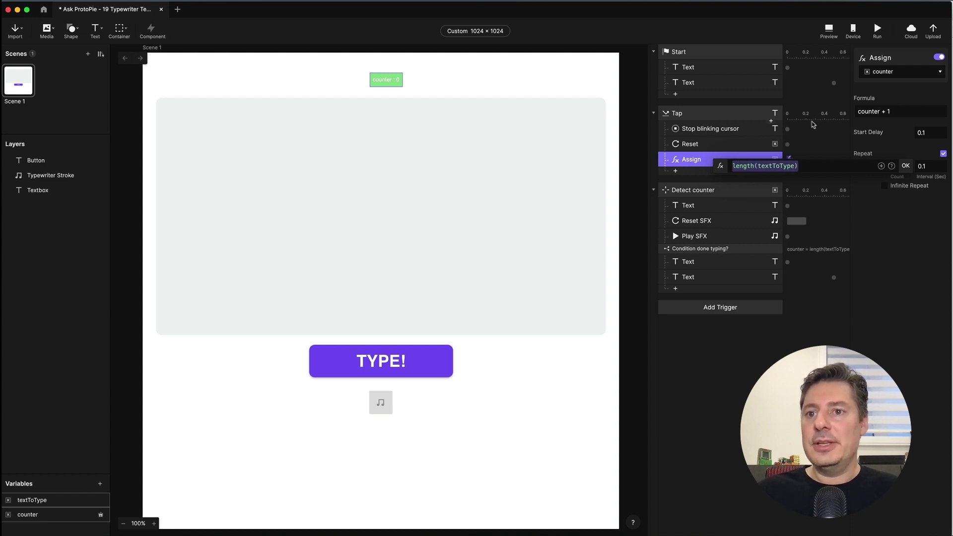
{"action": "key", "text": "Return"}
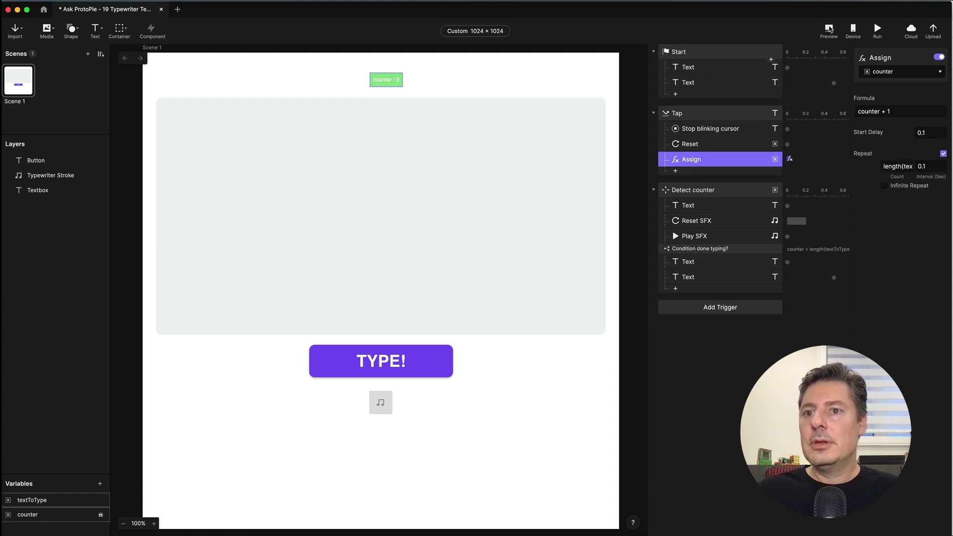
Preview the prototype, run TYPE! to check that the length-based repeat count types the whole text, and close it
{"action": "left_click", "coordinate": [829, 28]}
{"action": "left_click", "coordinate": [515, 329]}
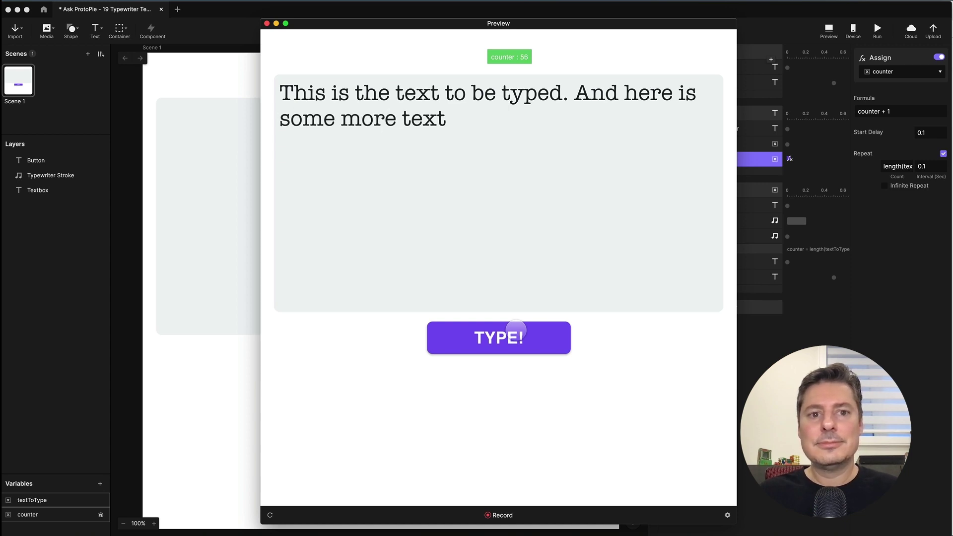
{"action": "left_click", "coordinate": [266, 24]}
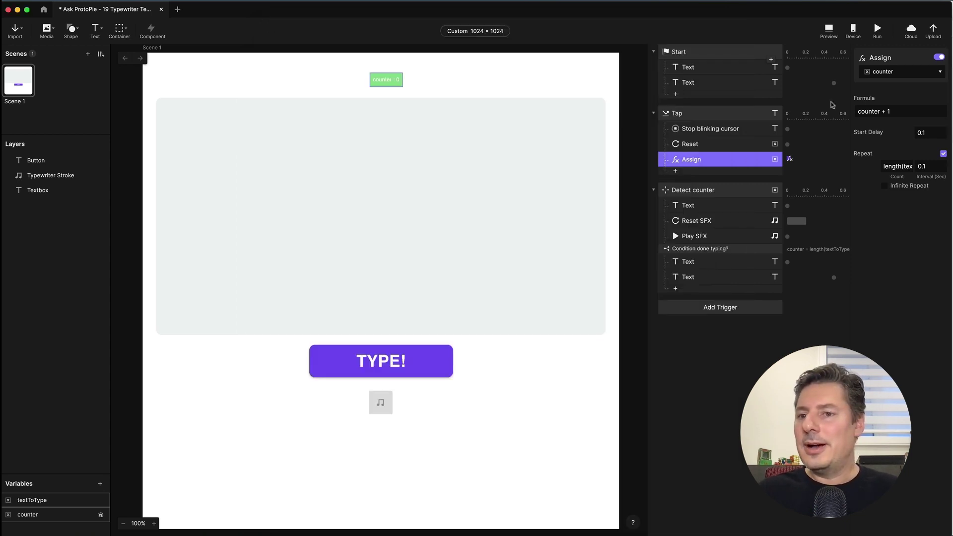
Replace the textToType variable's text with "There you go! Easy as Pie!"
{"action": "left_click", "coordinate": [42, 499]}
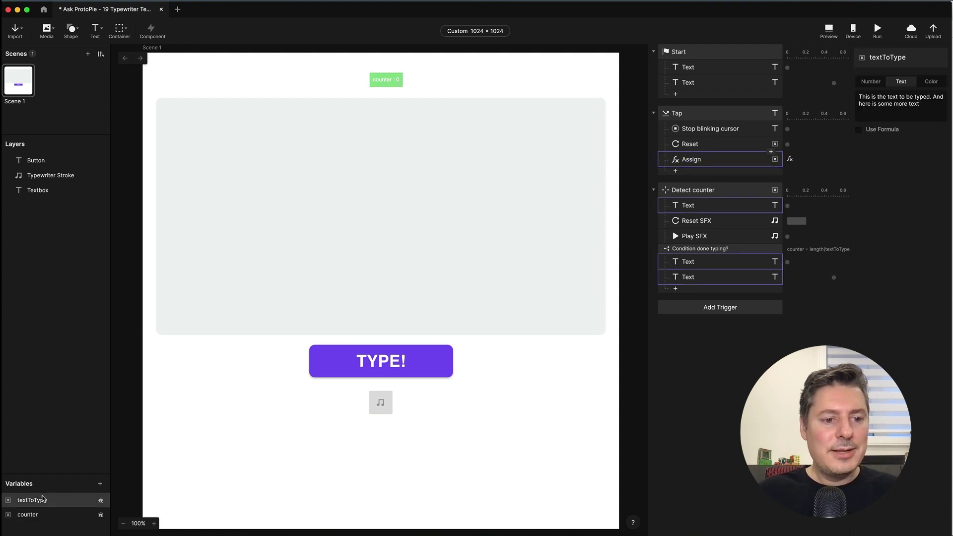
{"action": "left_click", "coordinate": [915, 103]}
{"action": "key", "text": "super+a"}
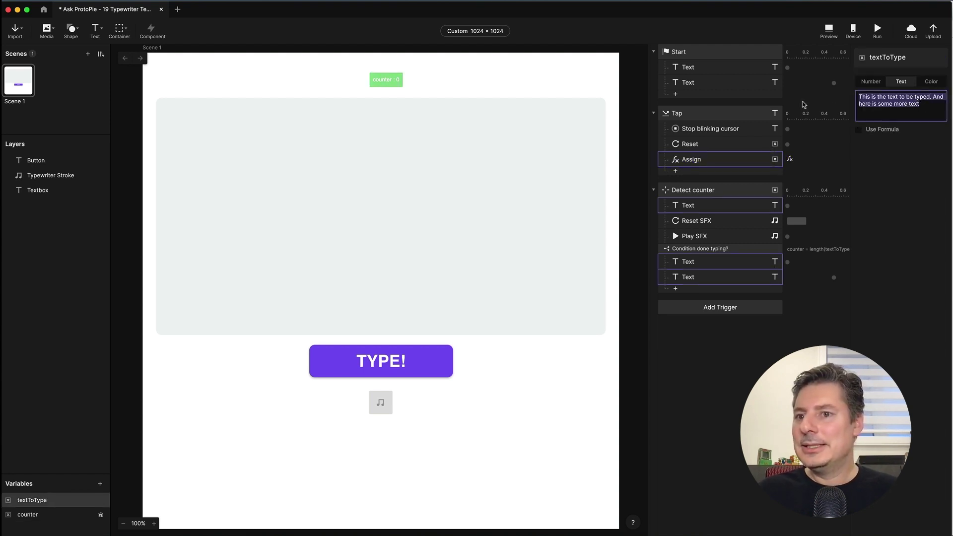
{"action": "type", "text": "There you go!  East as Pie!"}
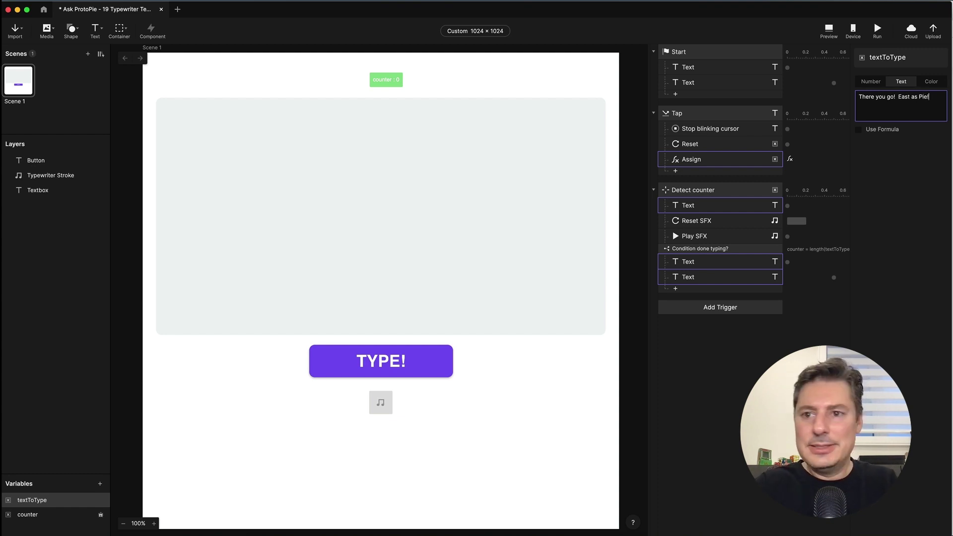
{"action": "key", "text": "Left"}
{"action": "key", "text": "Left"}
{"action": "key", "text": "Left"}
{"action": "key", "text": "Left"}
{"action": "key", "text": "Left"}
{"action": "key", "text": "Left"}
{"action": "key", "text": "Left"}
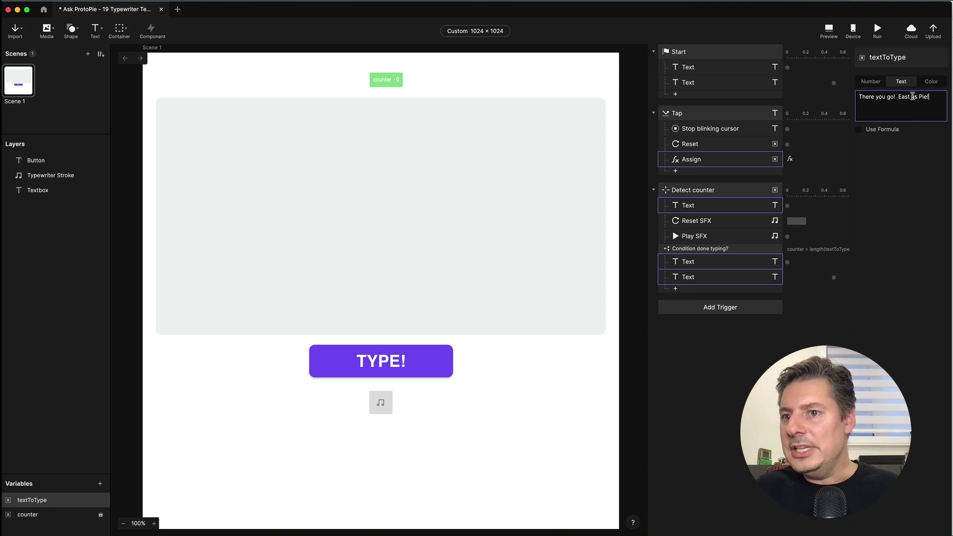
{"action": "key", "text": "BackSpace"}
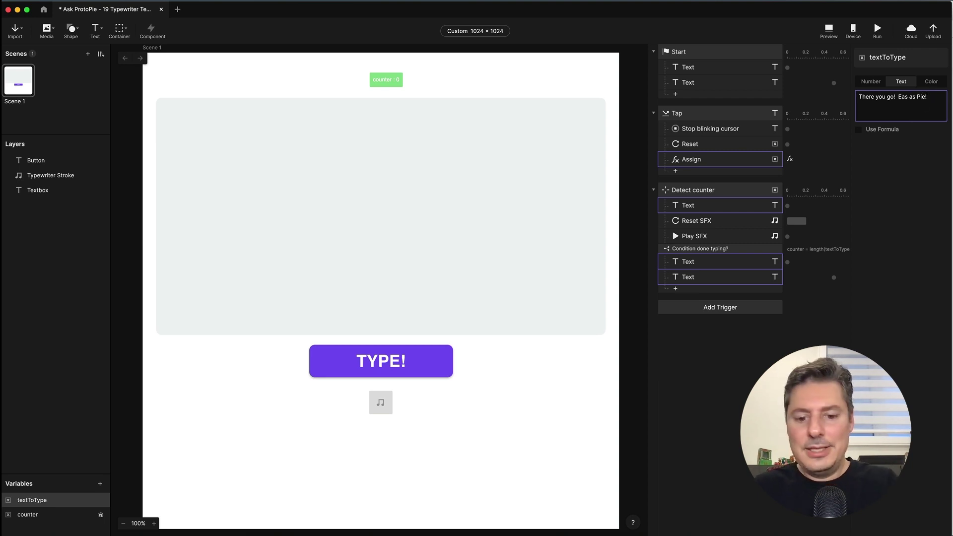
{"action": "type", "text": "y"}
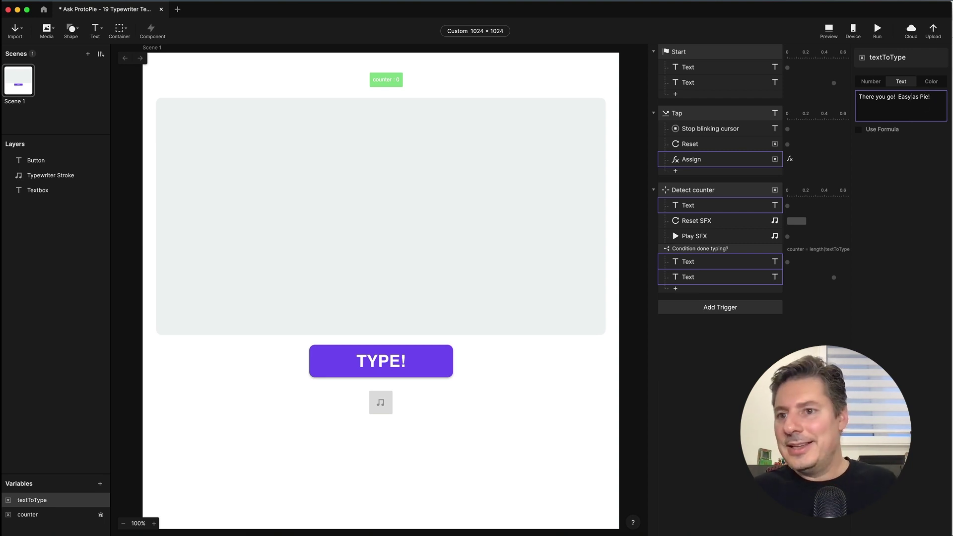
{"action": "left_click", "coordinate": [914, 151]}
Preview the prototype and run TYPE! to check the typing effect with the new text
{"action": "left_click", "coordinate": [829, 29]}
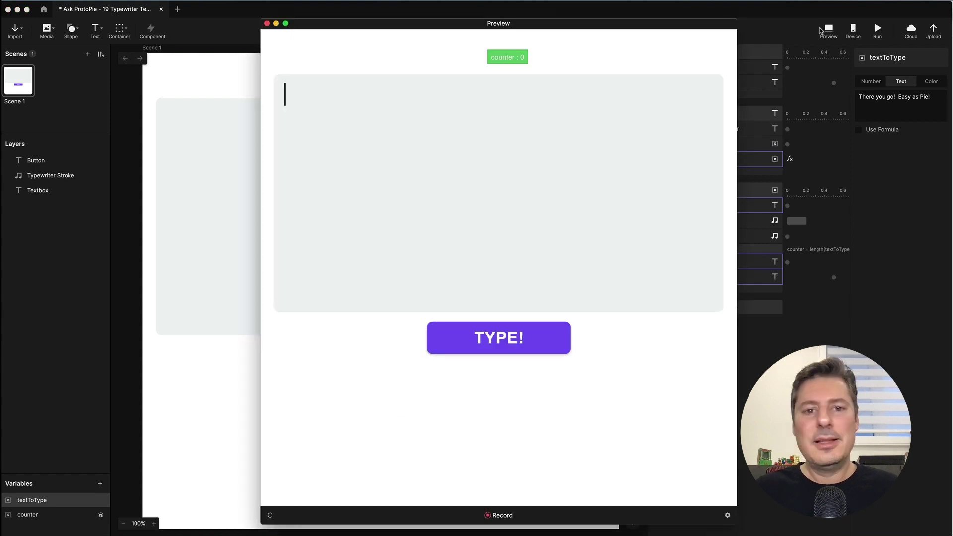
{"action": "left_click", "coordinate": [506, 337]}
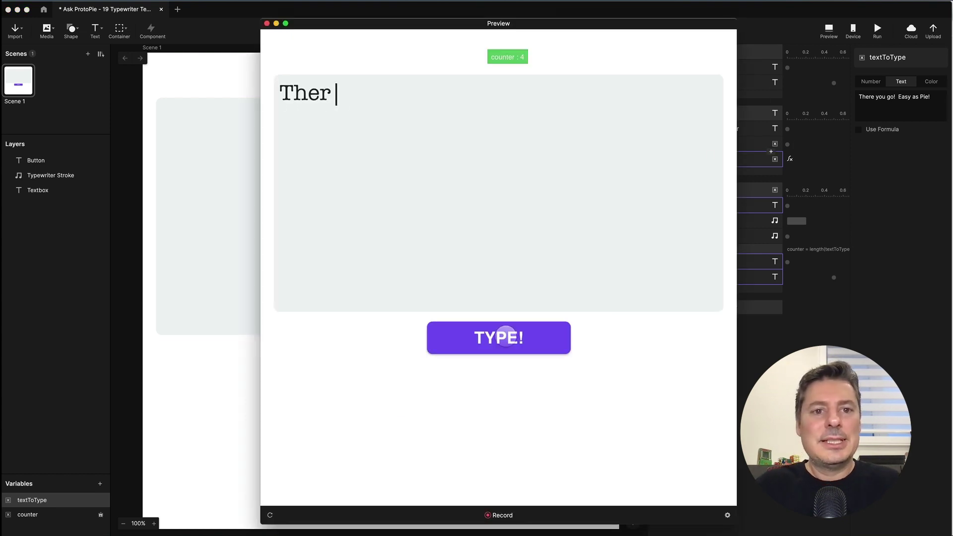